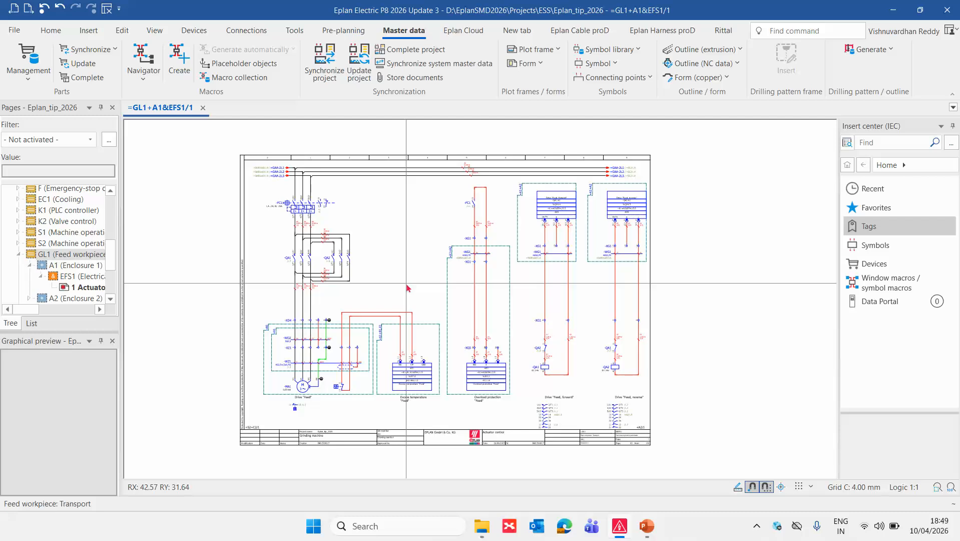
Start inserting the tagged MOTOR_MODUL macro, taking the symbol library IEC_single_symbol from the master data pool.
{"action": "scroll", "coordinate": [247, 279], "scroll_direction": "down", "scroll_amount": 5}
{"action": "scroll", "coordinate": [343, 341], "scroll_direction": "up", "scroll_amount": 5}
{"action": "scroll", "coordinate": [343, 342], "scroll_direction": "up", "scroll_amount": 2}
{"action": "scroll", "coordinate": [291, 389], "scroll_direction": "down", "scroll_amount": 5}
{"action": "scroll", "coordinate": [570, 327], "scroll_direction": "up", "scroll_amount": 2}
{"action": "scroll", "coordinate": [590, 331], "scroll_direction": "up", "scroll_amount": 1}
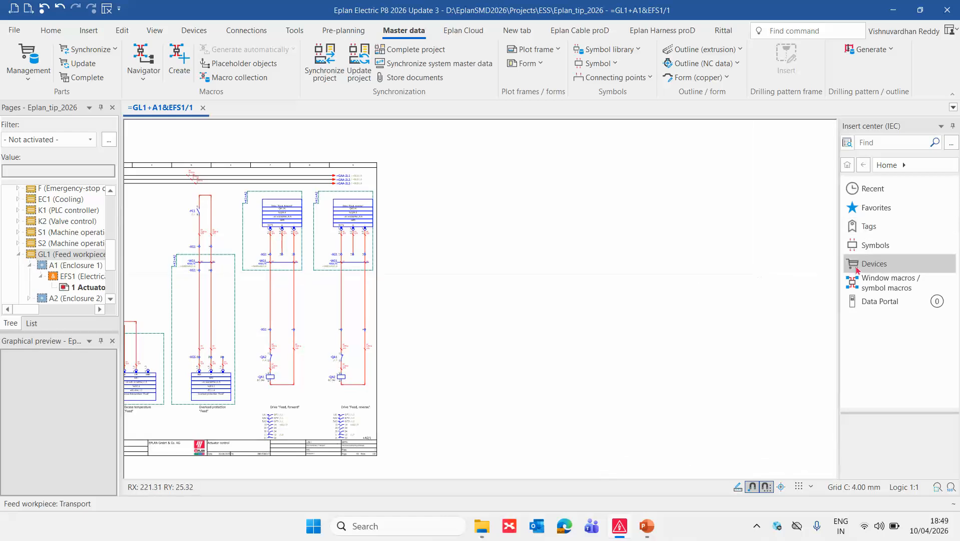
{"action": "left_click", "coordinate": [870, 228]}
{"action": "left_click", "coordinate": [875, 227]}
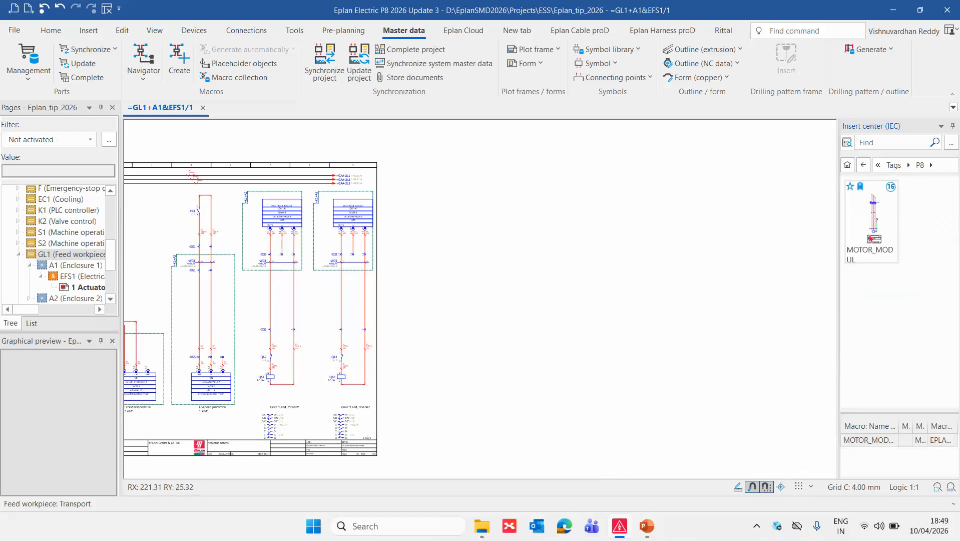
{"action": "left_click", "coordinate": [873, 233]}
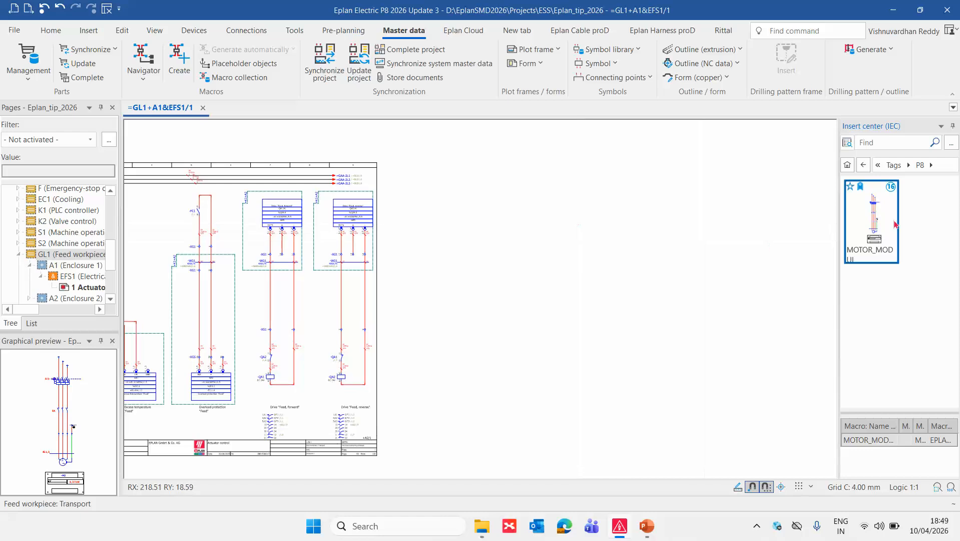
{"action": "left_click_drag", "start_coordinate": [868, 206], "coordinate": [518, 263]}
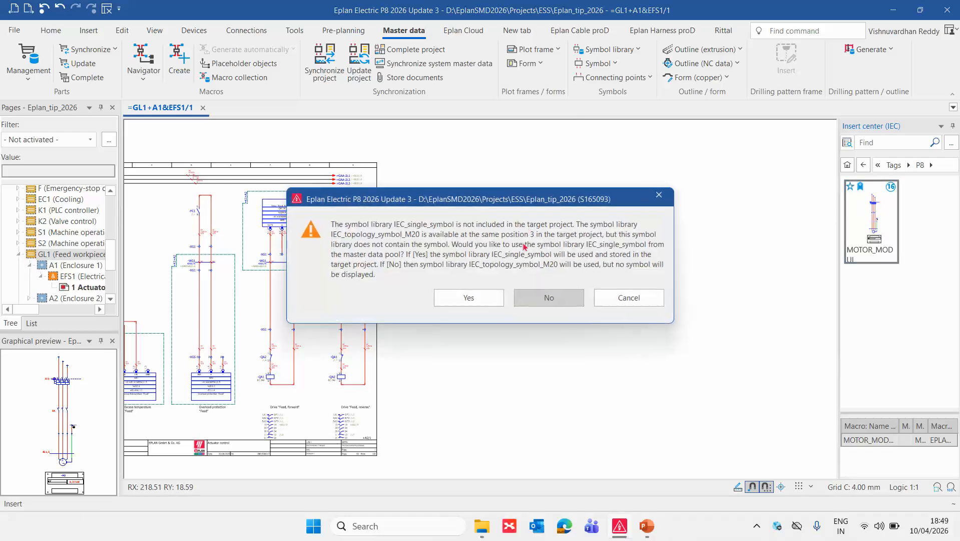
{"action": "left_click", "coordinate": [488, 296]}
Place the motor circuit in the empty area beside the page frame, using the Number insertion mode.
{"action": "scroll", "coordinate": [487, 161], "scroll_direction": "down", "scroll_amount": 2}
{"action": "scroll", "coordinate": [507, 199], "scroll_direction": "up", "scroll_amount": 3}
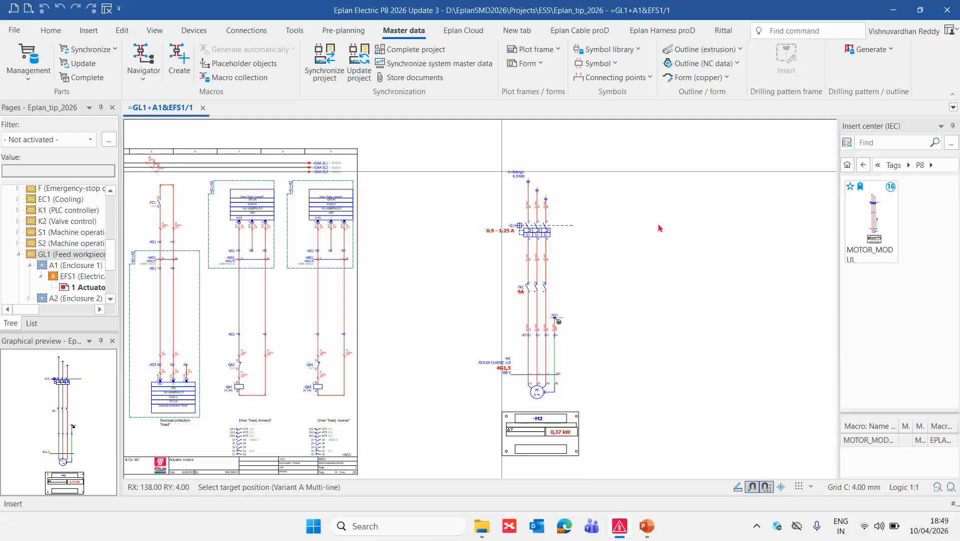
{"action": "left_click", "coordinate": [660, 227]}
{"action": "left_click", "coordinate": [641, 381]}
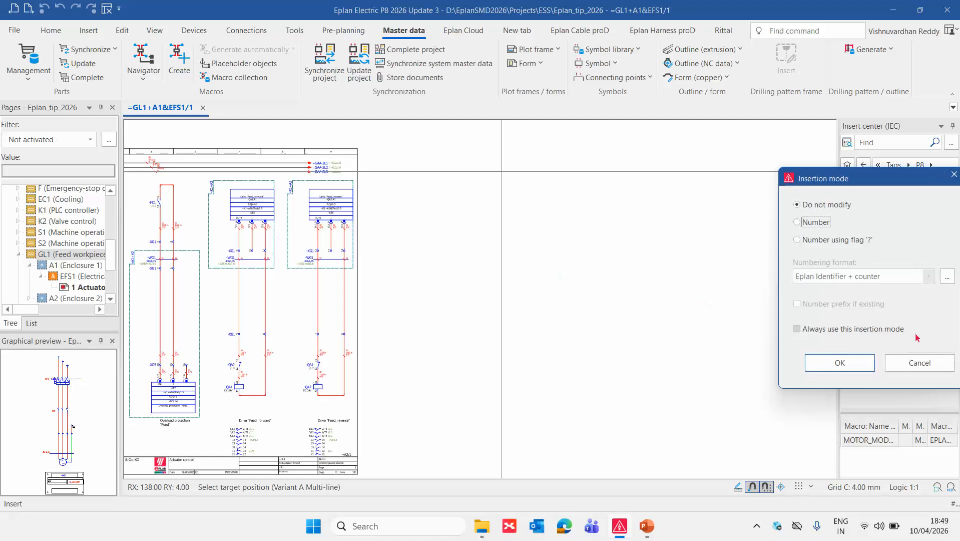
{"action": "left_click", "coordinate": [827, 227]}
{"action": "left_click", "coordinate": [842, 363]}
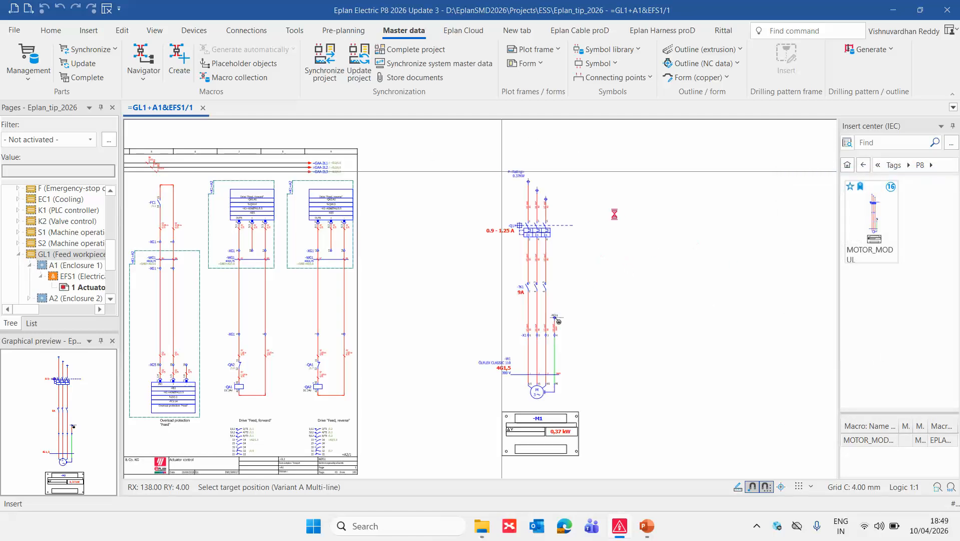
{"action": "key", "text": "Escape"}
Delete the cable definition -W1 between terminal strip -X1 and motor -M1.
{"action": "scroll", "coordinate": [534, 423], "scroll_direction": "up", "scroll_amount": 3}
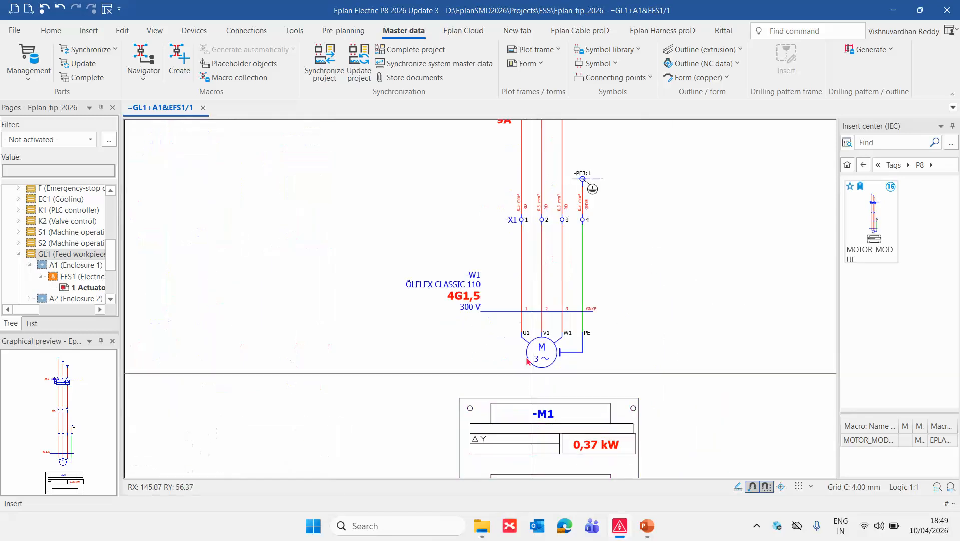
{"action": "left_click", "coordinate": [473, 298]}
{"action": "key", "text": "Delete"}
{"action": "scroll", "coordinate": [610, 273], "scroll_direction": "up", "scroll_amount": 2}
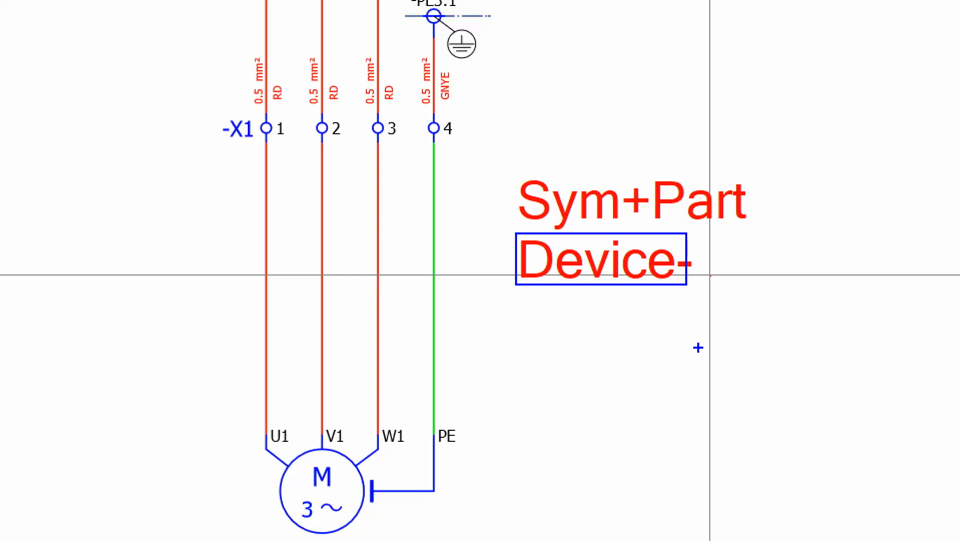
{"action": "key", "text": "Escape"}
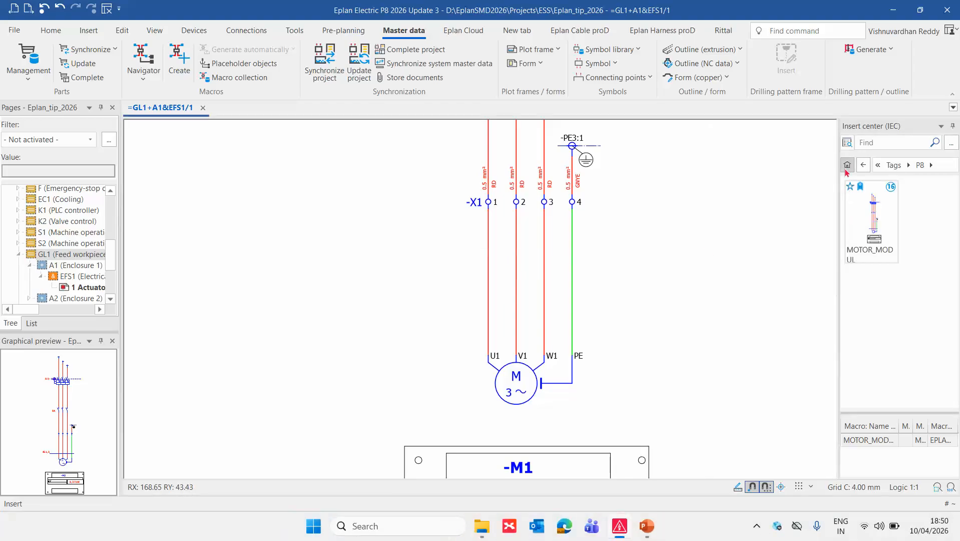
Browse the electrical engineering component devices to the general cables of manufacturer LAPP, and widen the insert center.
{"action": "left_click", "coordinate": [847, 166]}
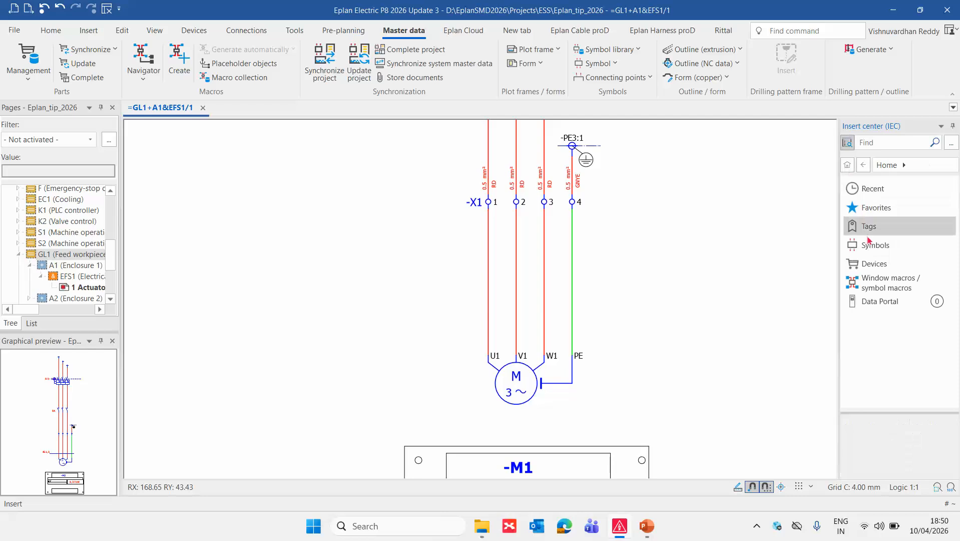
{"action": "left_click", "coordinate": [876, 268]}
{"action": "left_click", "coordinate": [880, 188]}
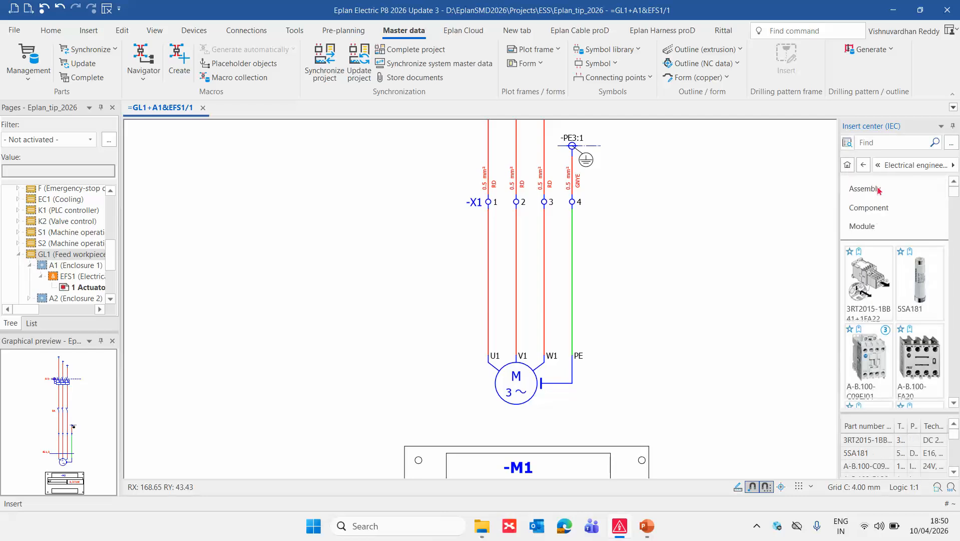
{"action": "left_click", "coordinate": [880, 212]}
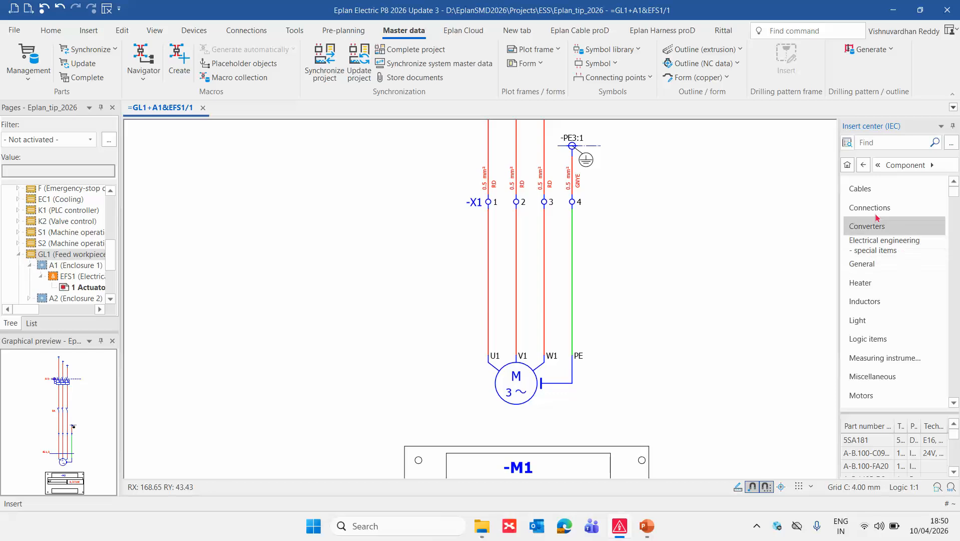
{"action": "left_click", "coordinate": [857, 189]}
{"action": "left_click_drag", "start_coordinate": [839, 206], "coordinate": [713, 210]}
{"action": "left_click", "coordinate": [745, 190]}
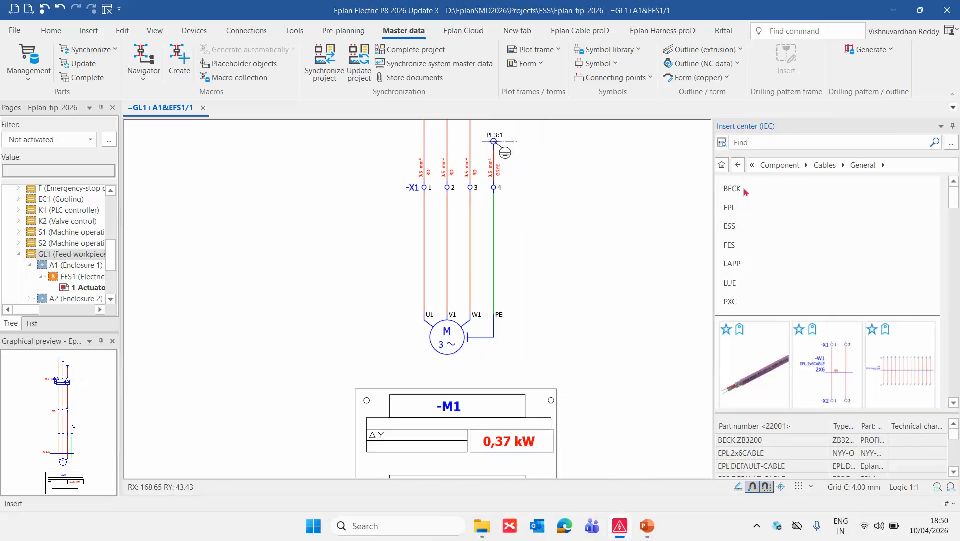
{"action": "left_click", "coordinate": [749, 263]}
{"action": "left_click", "coordinate": [765, 254]}
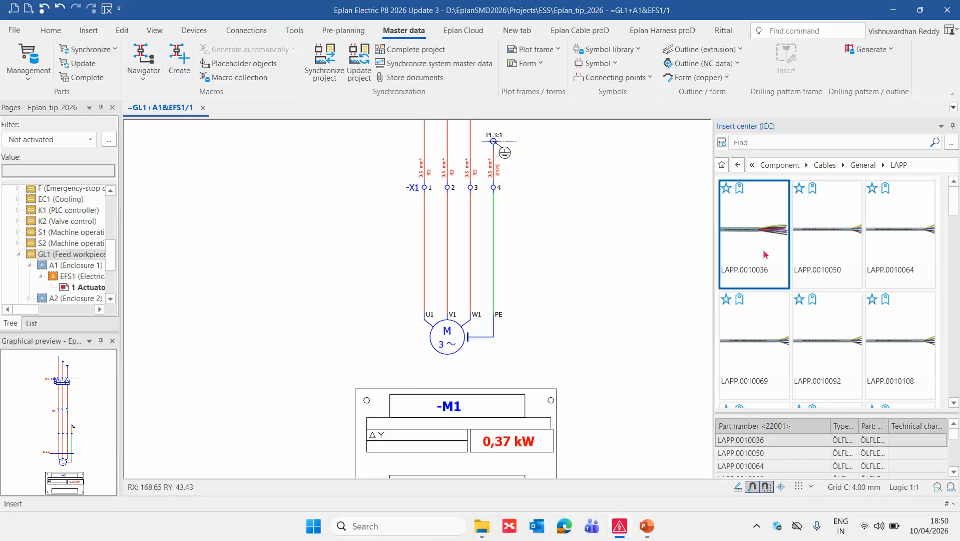
Widen the insert center further and adjust the part list's column width so the full designations can be read.
{"action": "left_click_drag", "start_coordinate": [714, 322], "coordinate": [666, 321]}
{"action": "left_click", "coordinate": [773, 443]}
{"action": "right_click", "coordinate": [774, 444]}
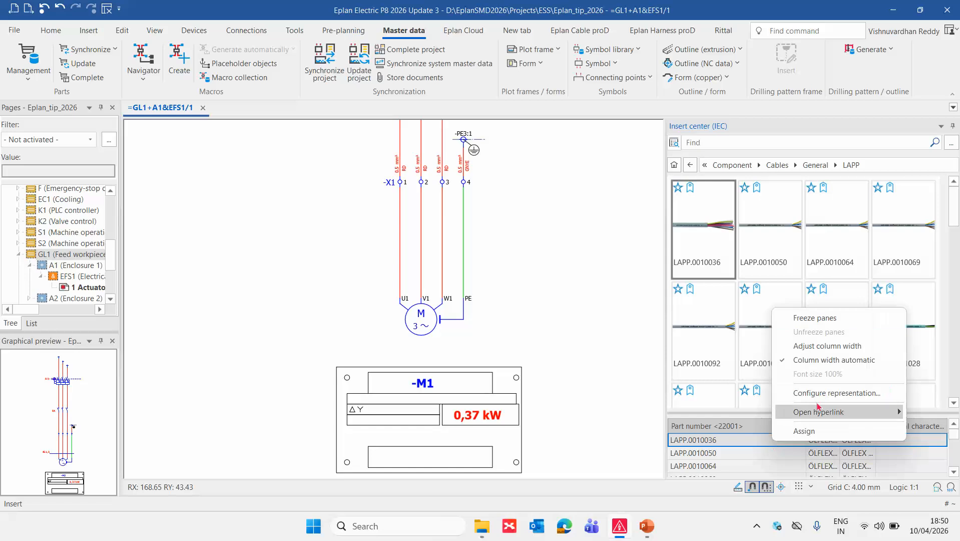
{"action": "left_click", "coordinate": [817, 344]}
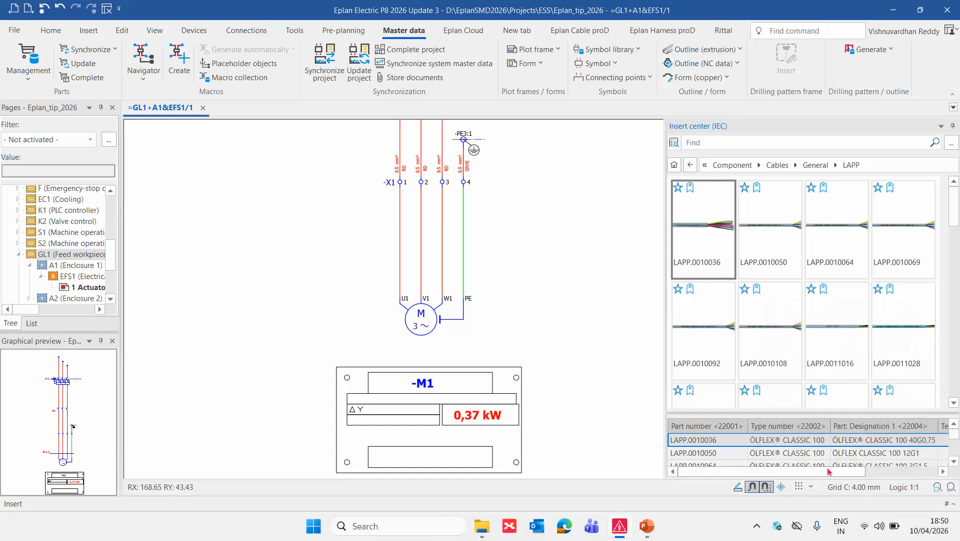
Select the cable part LAPP.0011028, ÖLFLEX 140 5G1,5, in the LAPP part list.
{"action": "left_click", "coordinate": [912, 453]}
{"action": "scroll", "coordinate": [881, 458], "scroll_direction": "down", "scroll_amount": 1}
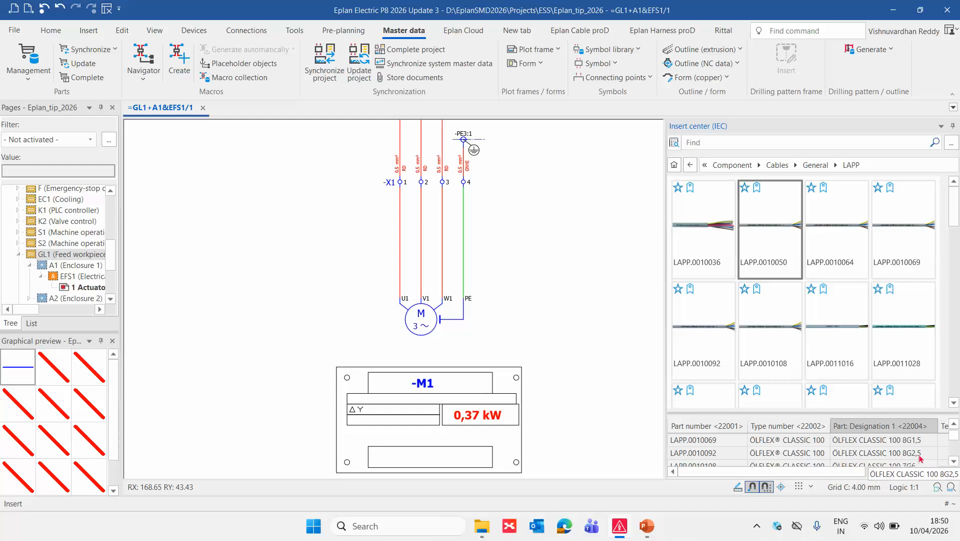
{"action": "scroll", "coordinate": [920, 457], "scroll_direction": "down", "scroll_amount": 1}
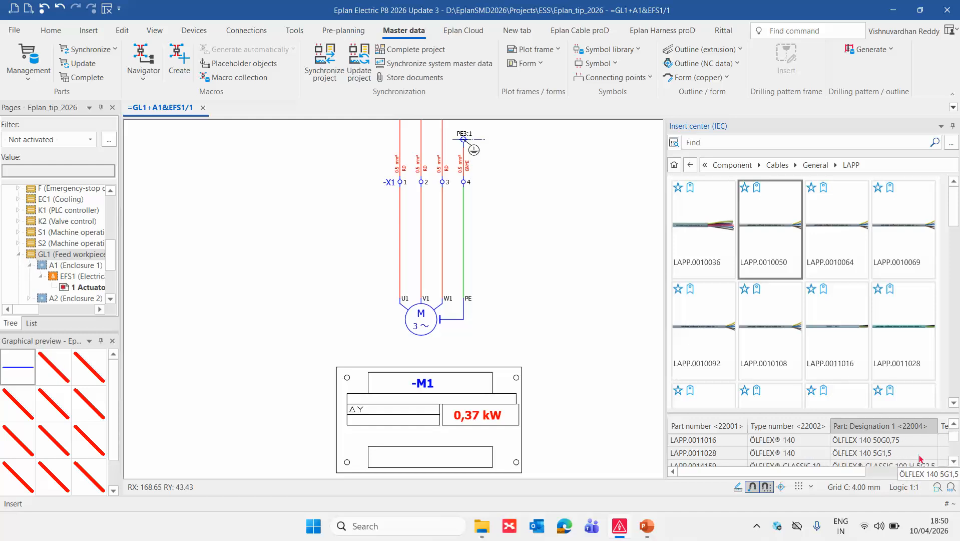
{"action": "left_click", "coordinate": [884, 453]}
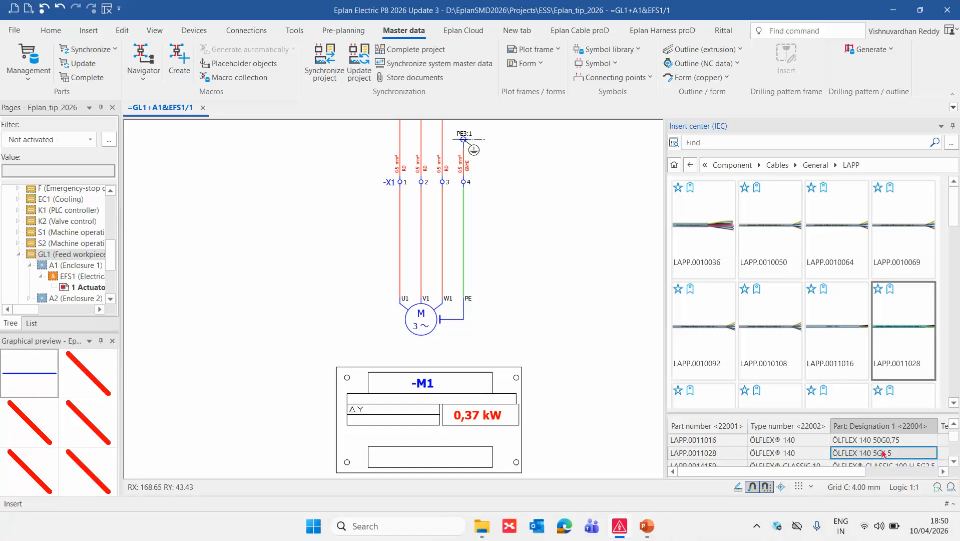
{"action": "left_click", "coordinate": [912, 347]}
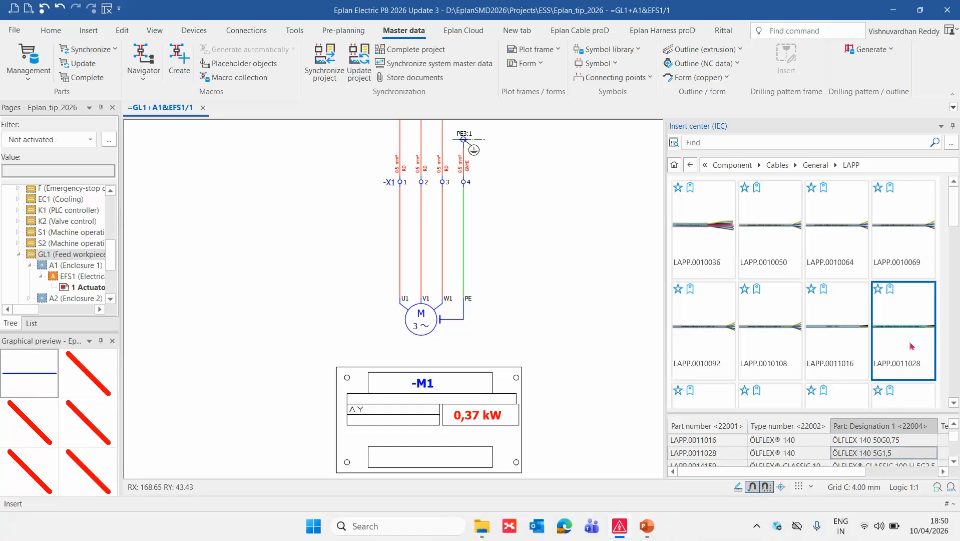
Insert the selected LAPP cable as a definition line across the four conductors between terminal strip -X1 and motor -M1.
{"action": "left_click_drag", "start_coordinate": [864, 450], "coordinate": [606, 356]}
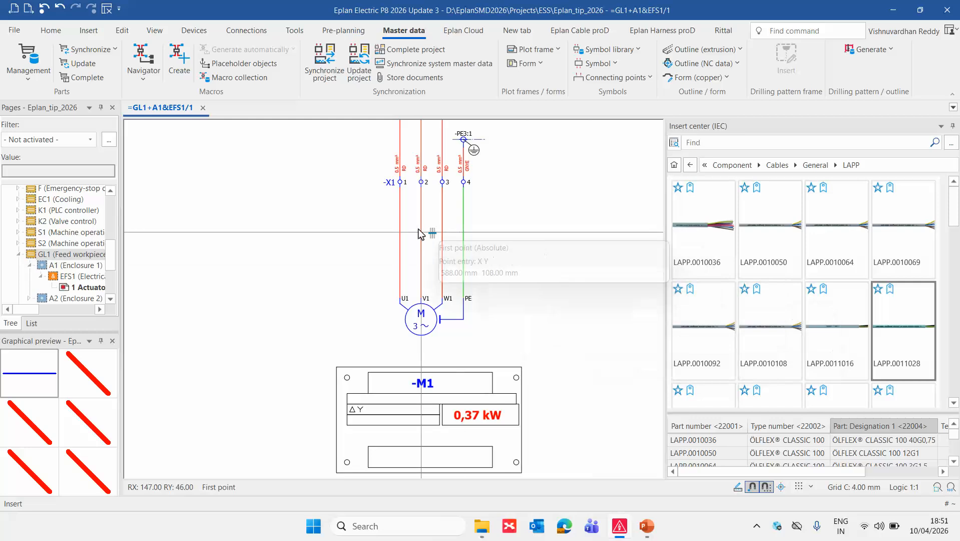
{"action": "left_click", "coordinate": [379, 232]}
{"action": "left_click", "coordinate": [495, 231]}
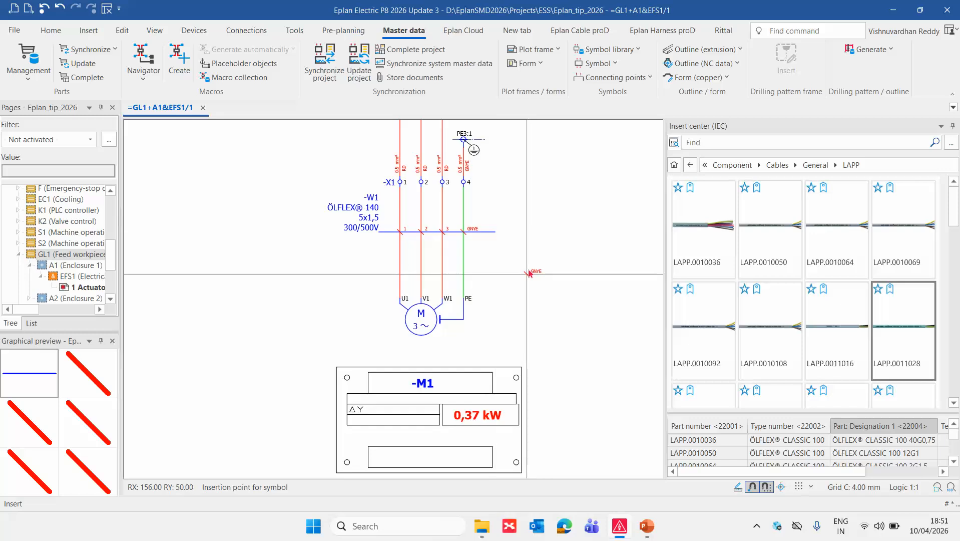
{"action": "scroll", "coordinate": [529, 274], "scroll_direction": "down", "scroll_amount": 3}
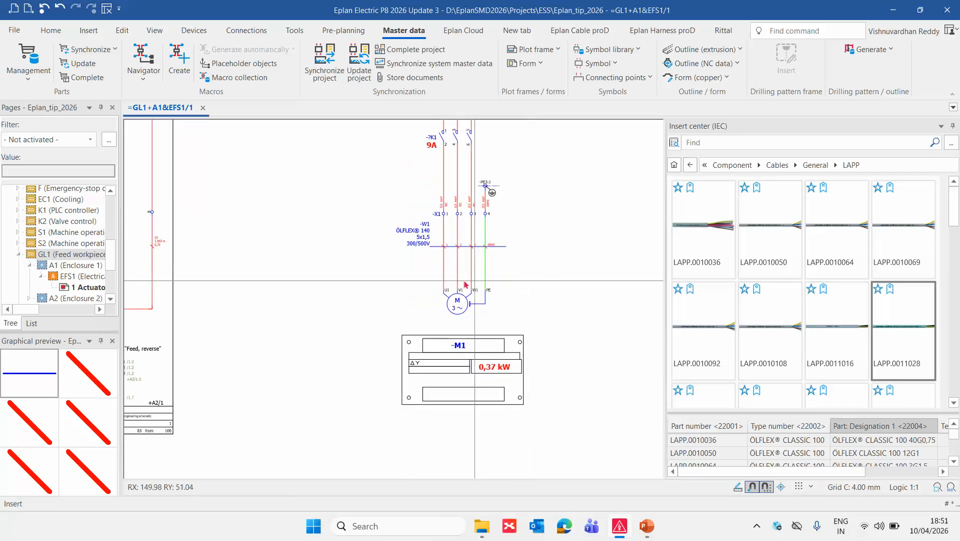
{"action": "scroll", "coordinate": [475, 281], "scroll_direction": "up", "scroll_amount": 3}
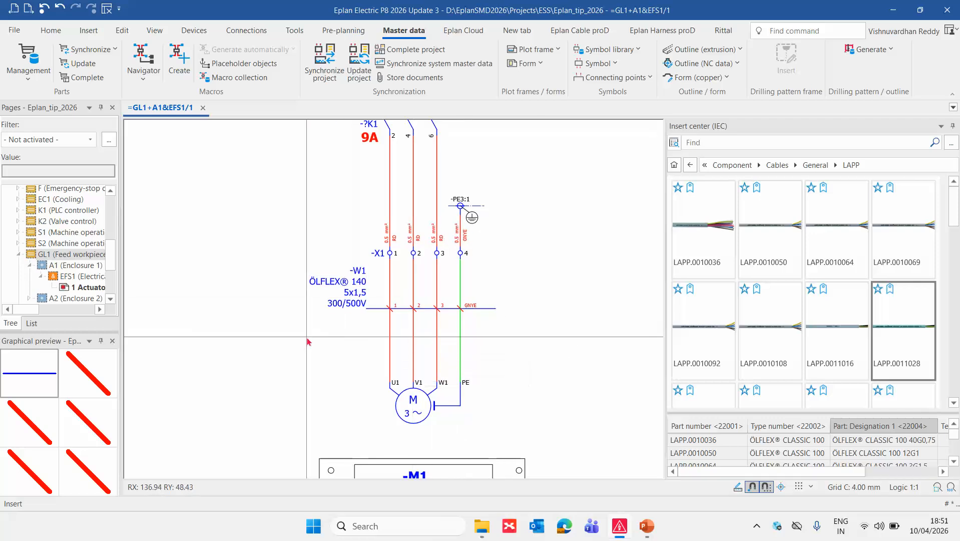
Narrow the insert center and duplicate the complete -M1 motor circuit once beside the original, using the Number insertion mode.
{"action": "scroll", "coordinate": [308, 341], "scroll_direction": "down", "scroll_amount": 4}
{"action": "left_click_drag", "start_coordinate": [665, 240], "coordinate": [775, 240]}
{"action": "left_click_drag", "start_coordinate": [275, 141], "coordinate": [421, 410]}
{"action": "key", "text": "m"}
{"action": "left_click", "coordinate": [310, 173]}
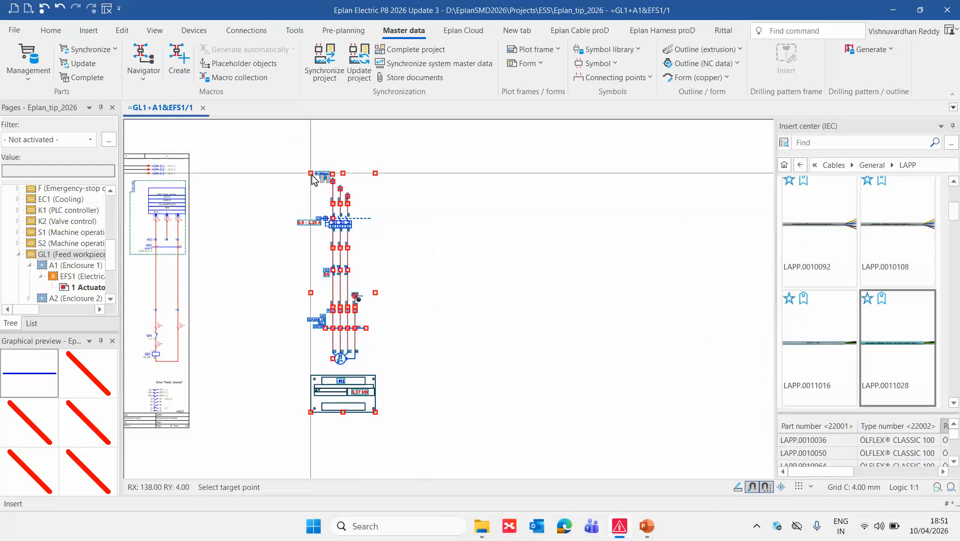
{"action": "left_click", "coordinate": [462, 173]}
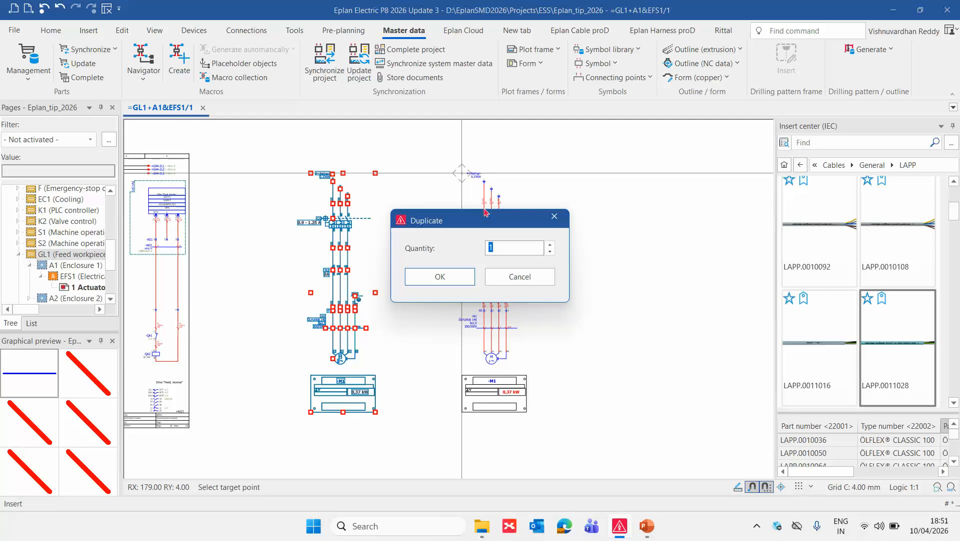
{"action": "key", "text": "Return"}
{"action": "left_click", "coordinate": [843, 359]}
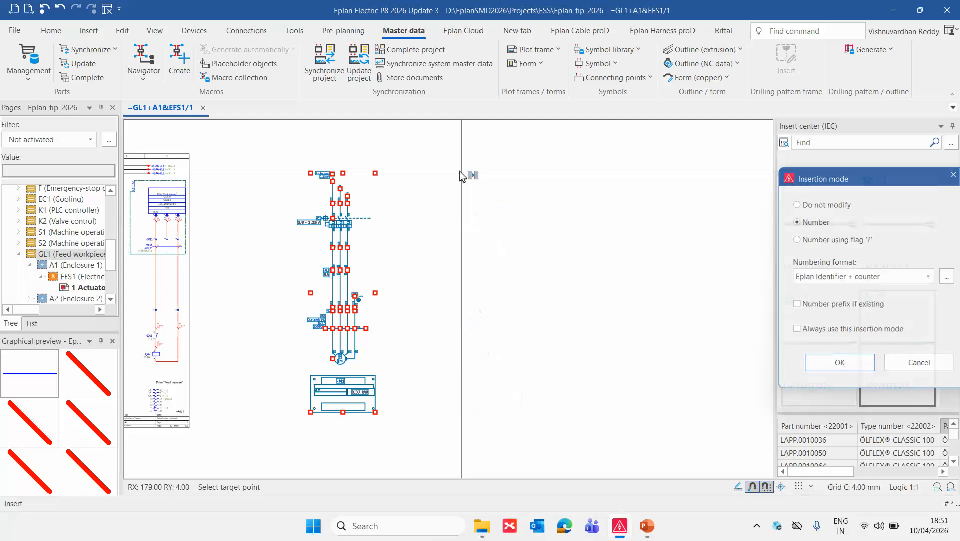
{"action": "left_click", "coordinate": [640, 380]}
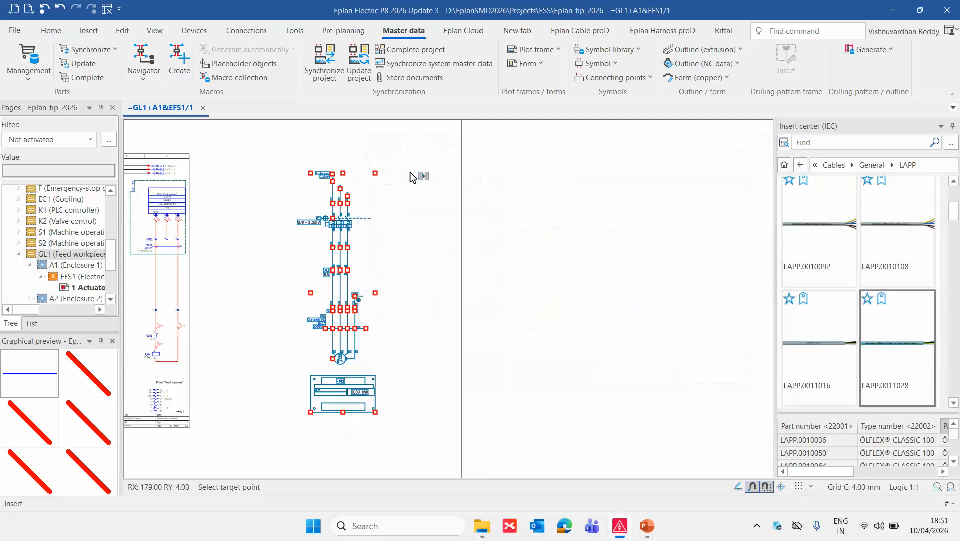
Delete the cable definition from the duplicated motor circuit -M2, keeping -W1 on motor -M1.
{"action": "scroll", "coordinate": [473, 349], "scroll_direction": "up", "scroll_amount": 5}
{"action": "left_click", "coordinate": [474, 296]}
{"action": "key", "text": "Delete"}
{"action": "scroll", "coordinate": [450, 322], "scroll_direction": "up", "scroll_amount": 4}
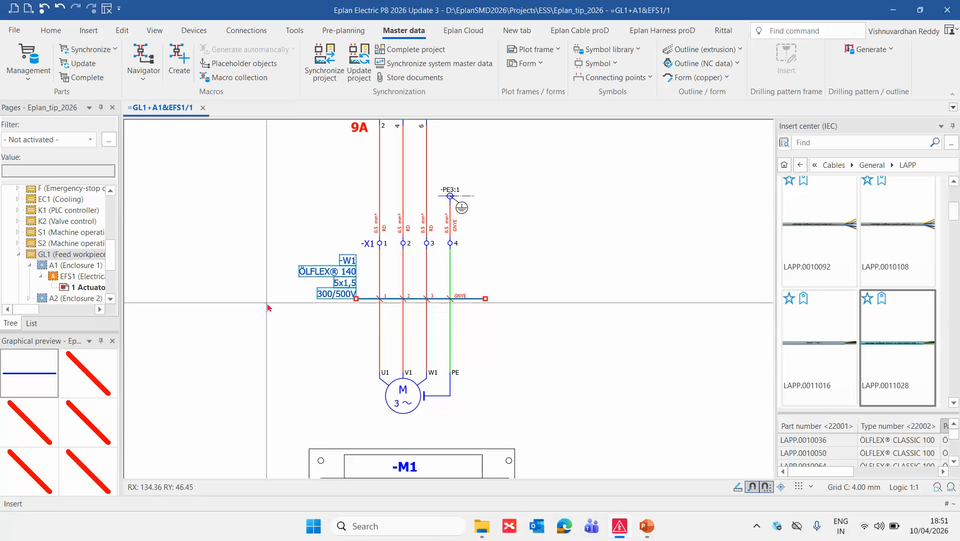
{"action": "scroll", "coordinate": [310, 315], "scroll_direction": "down", "scroll_amount": 3}
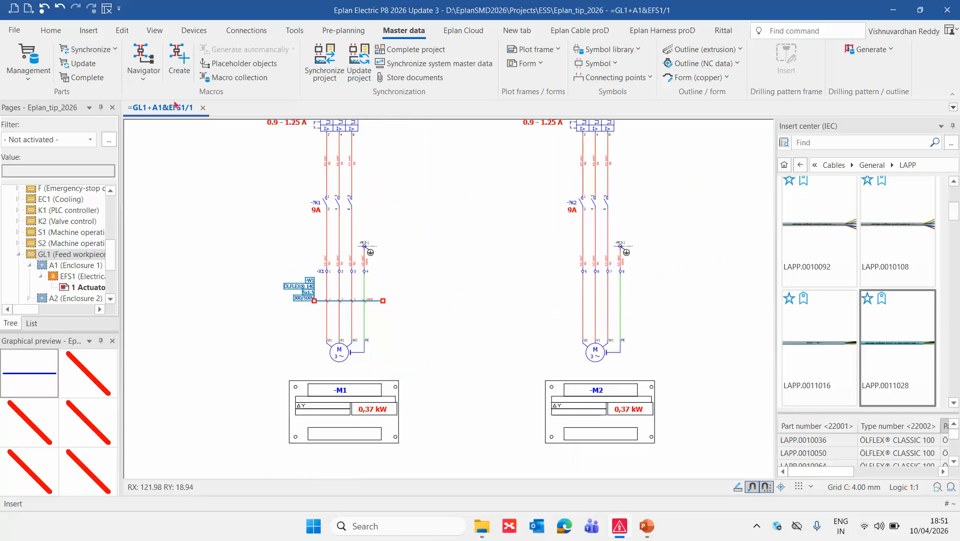
{"action": "left_click", "coordinate": [237, 253]}
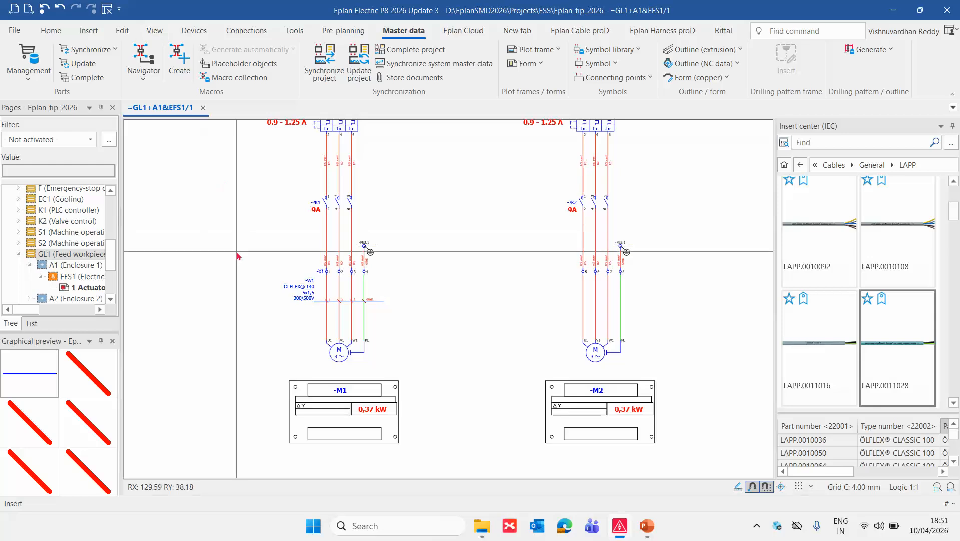
Open the Cables navigator.
{"action": "left_click", "coordinate": [155, 31]}
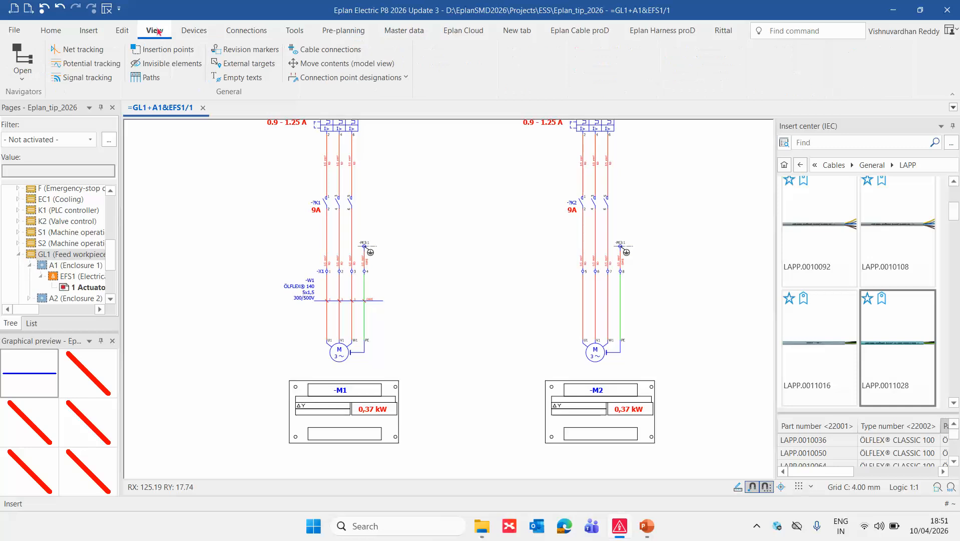
{"action": "left_click", "coordinate": [34, 79]}
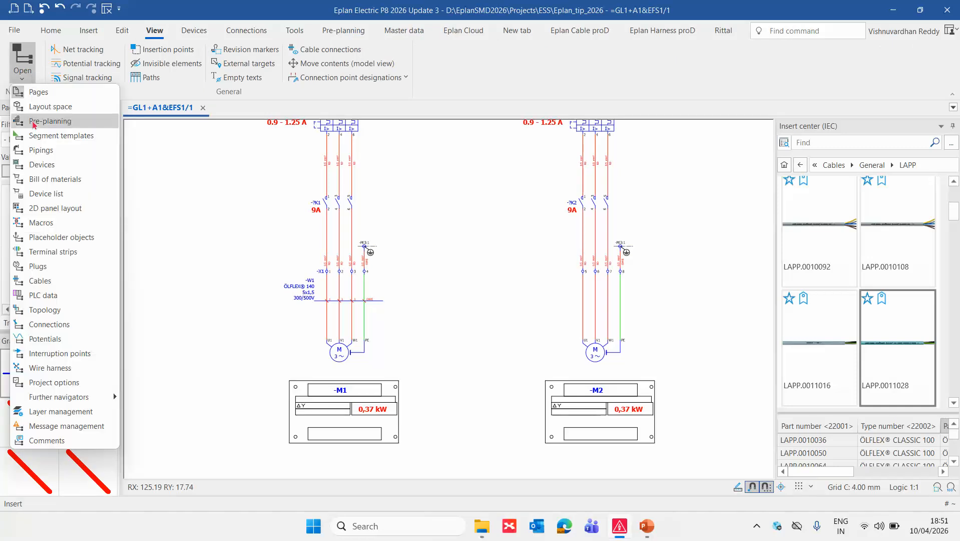
{"action": "left_click", "coordinate": [59, 281]}
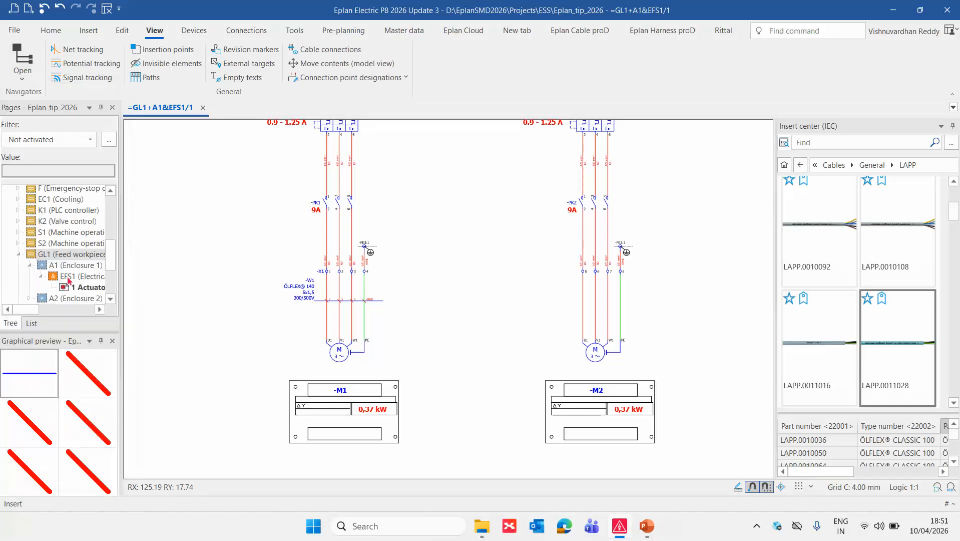
{"action": "scroll", "coordinate": [377, 279], "scroll_direction": "up", "scroll_amount": 3}
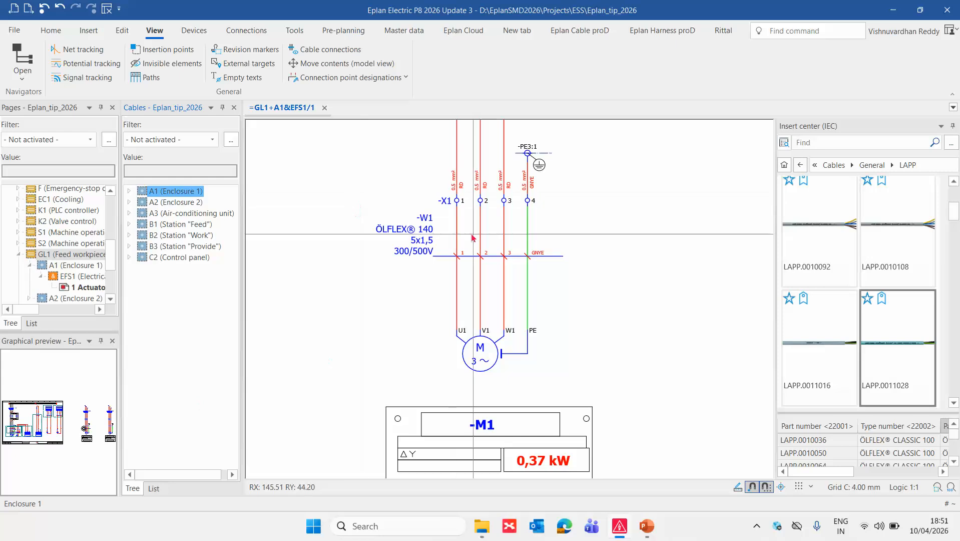
{"action": "right_click", "coordinate": [420, 235]}
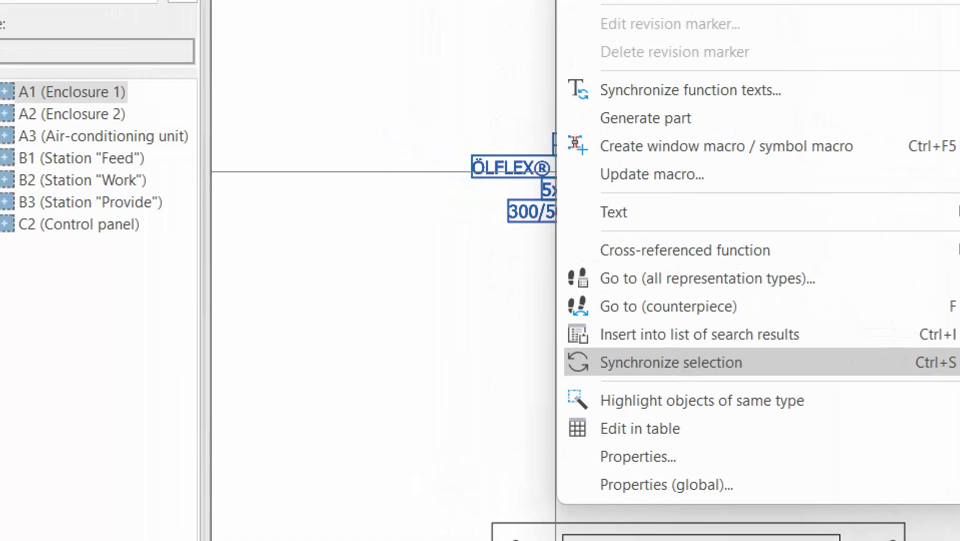
{"action": "mouse_move", "coordinate": [521, 263]}
{"action": "left_mouse_down"}
{"action": "mouse_move", "coordinate": [289, 368]}
{"action": "mouse_move", "coordinate": [150, 360]}
{"action": "left_mouse_up"}
{"action": "left_click_drag", "start_coordinate": [130, 393], "coordinate": [224, 427]}
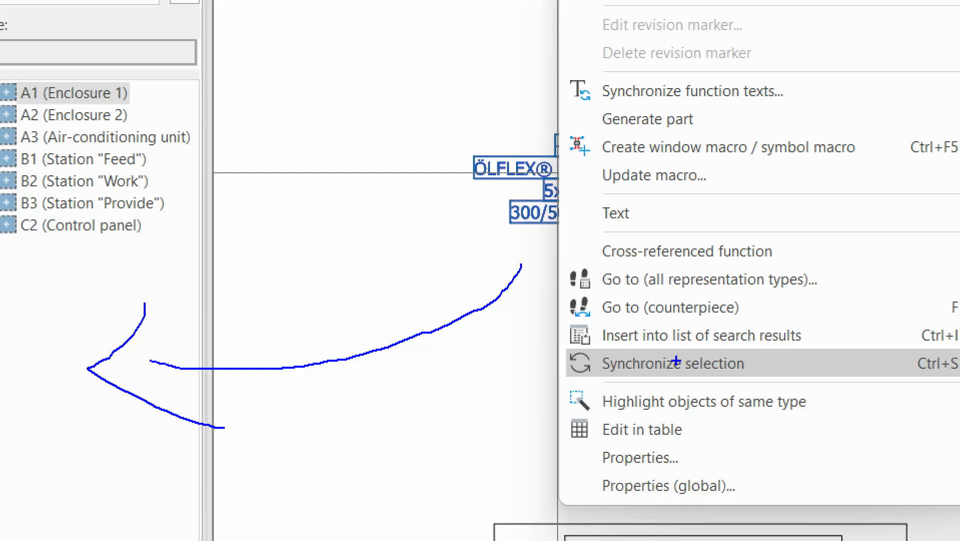
{"action": "left_click_drag", "start_coordinate": [545, 342], "coordinate": [949, 386]}
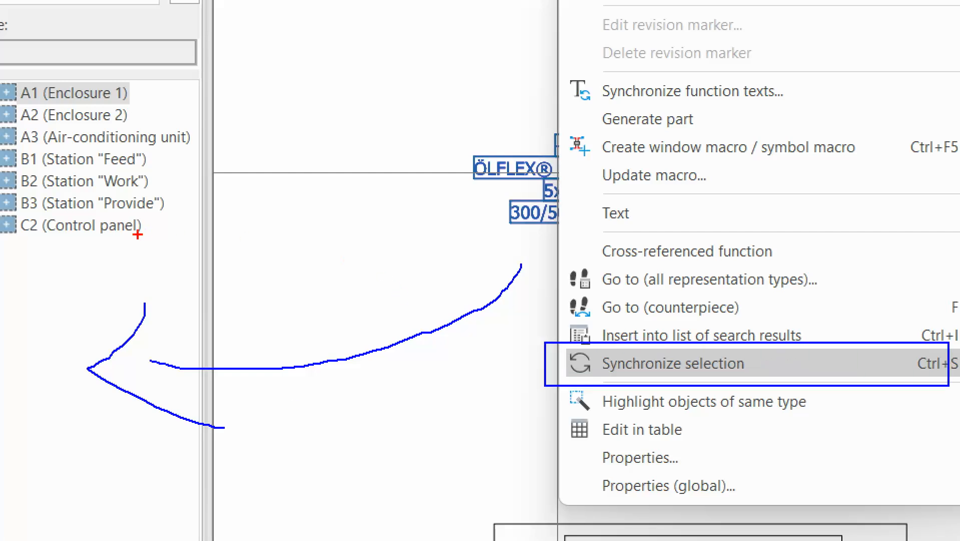
{"action": "mouse_move", "coordinate": [133, 245]}
{"action": "left_mouse_down"}
{"action": "mouse_move", "coordinate": [247, 168]}
{"action": "mouse_move", "coordinate": [434, 205]}
{"action": "mouse_move", "coordinate": [398, 242]}
{"action": "left_mouse_up"}
{"action": "type", "text": "t"}
{"action": "type", "text": "Go to "}
{"action": "type", "text": "Gra"}
{"action": "type", "text": "phic"}
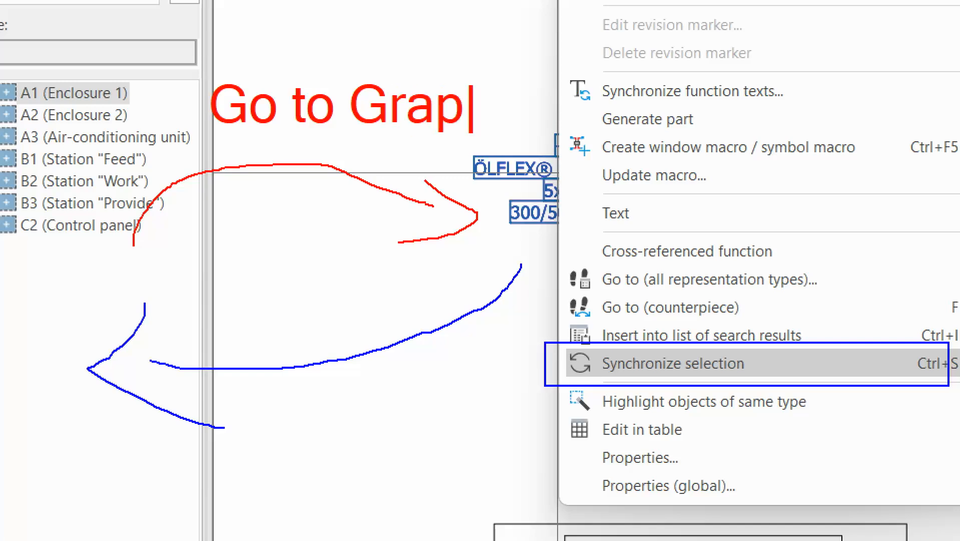
{"action": "key", "text": "Escape"}
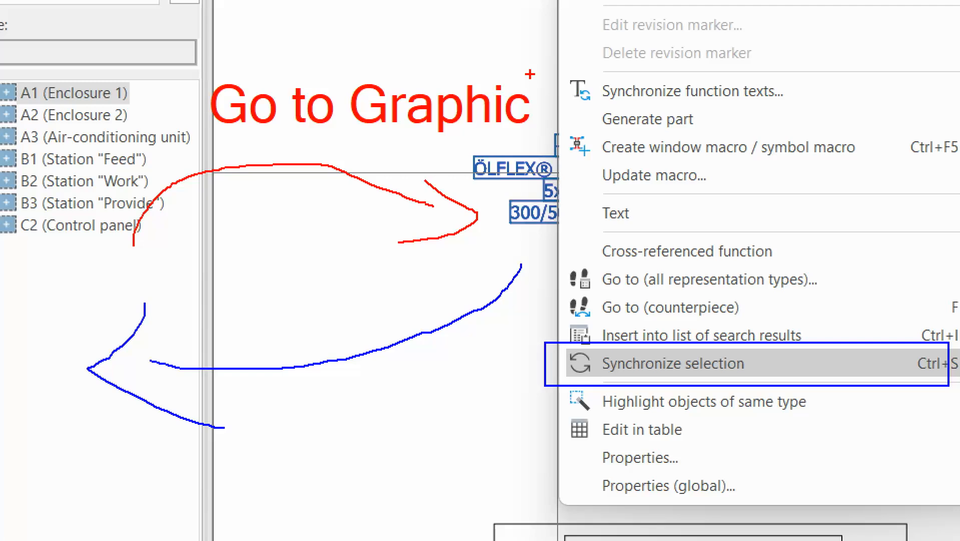
{"action": "key", "text": "Escape"}
Synchronize the selected -W1 cable definition with the Cables navigator and select its cable definition entry under W1.
{"action": "right_click", "coordinate": [404, 241]}
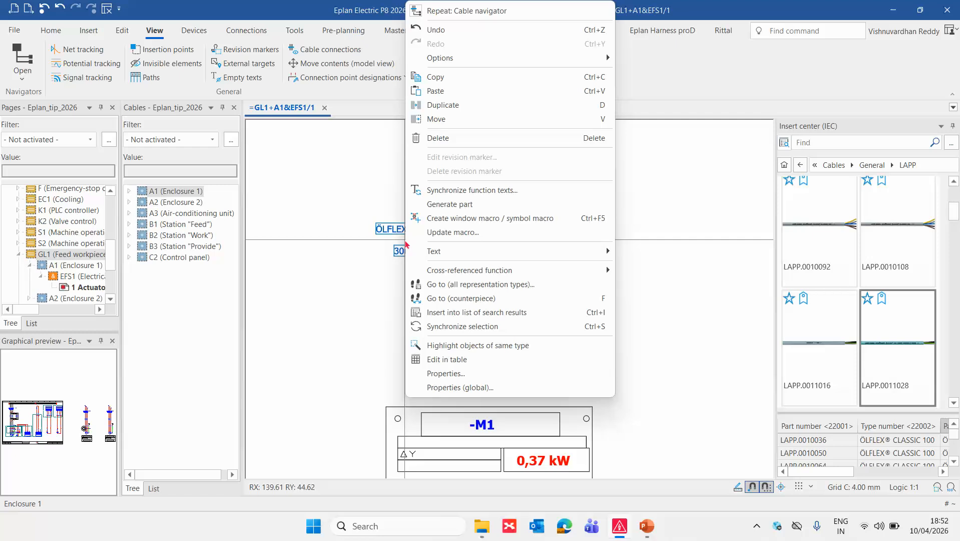
{"action": "left_click", "coordinate": [430, 302]}
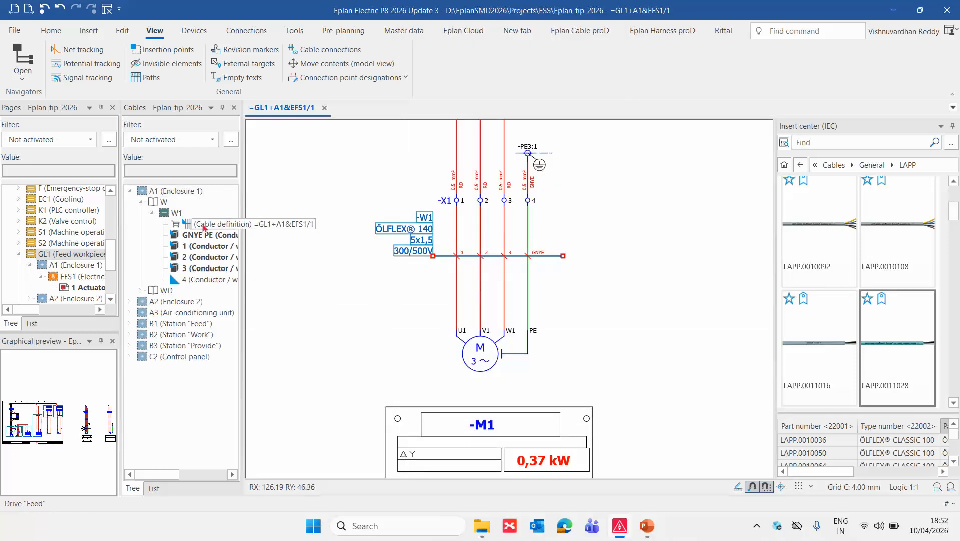
{"action": "left_click", "coordinate": [204, 225]}
{"action": "key", "text": "ctrl+1"}
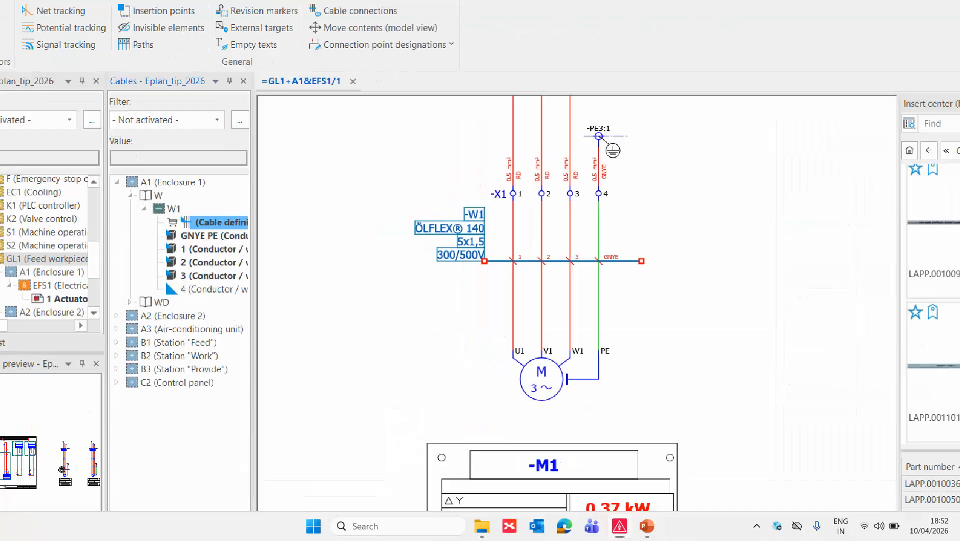
{"action": "left_click", "coordinate": [188, 232]}
{"action": "left_click_drag", "start_coordinate": [169, 240], "coordinate": [253, 171]}
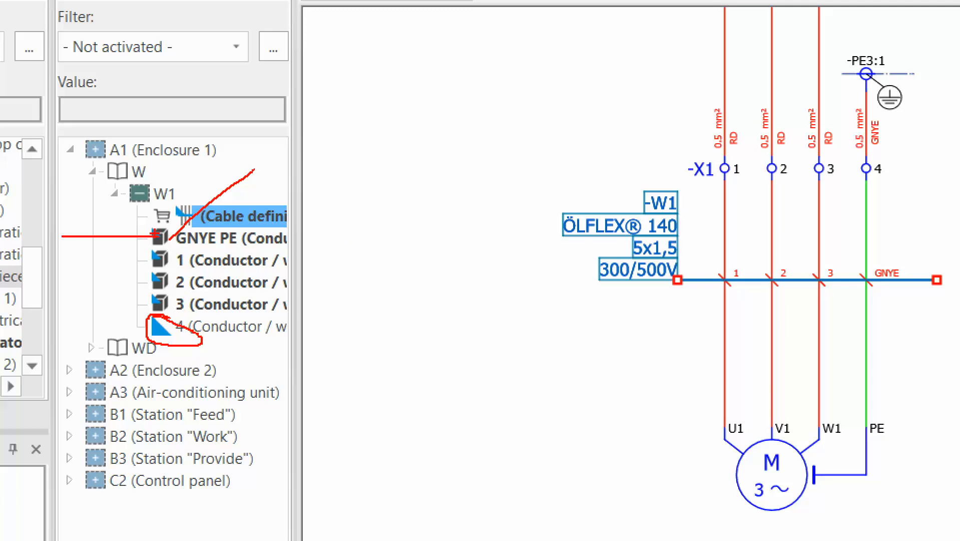
{"action": "key", "text": "Escape"}
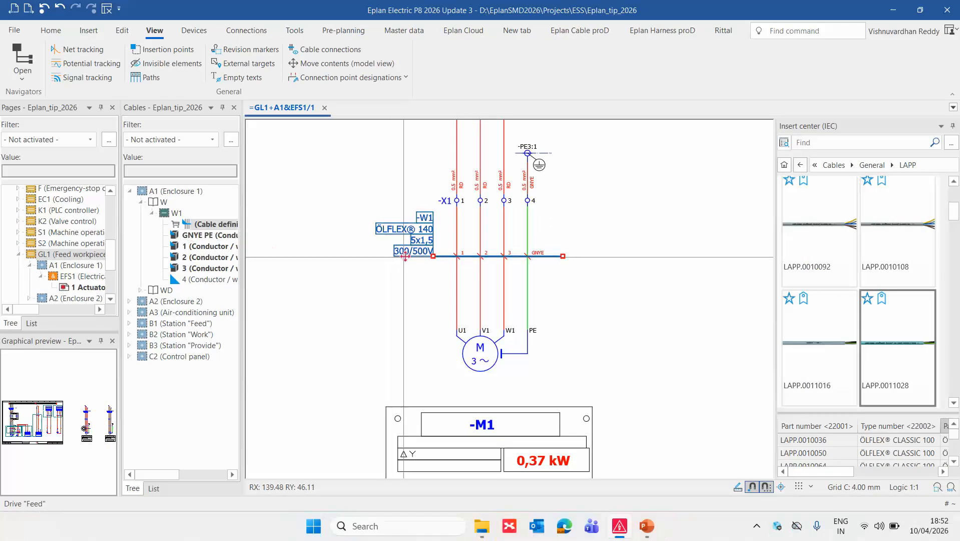
Replace the part on cable -W1 with LAPP.00100664 (ÖLFLEX CLASSIC 100 5G1,5), storing the current part in the project.
{"action": "left_click", "coordinate": [423, 326]}
{"action": "left_click", "coordinate": [414, 242]}
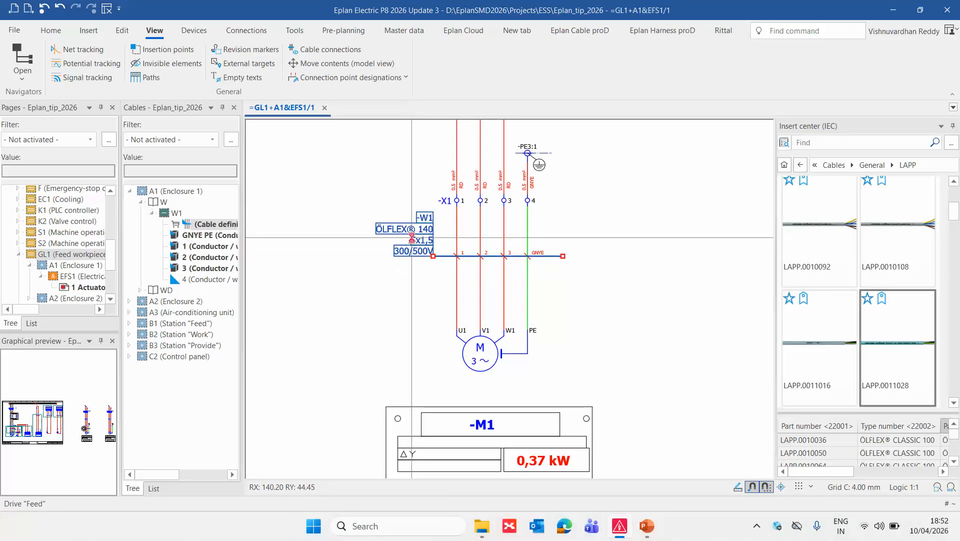
{"action": "double_click", "coordinate": [412, 240]}
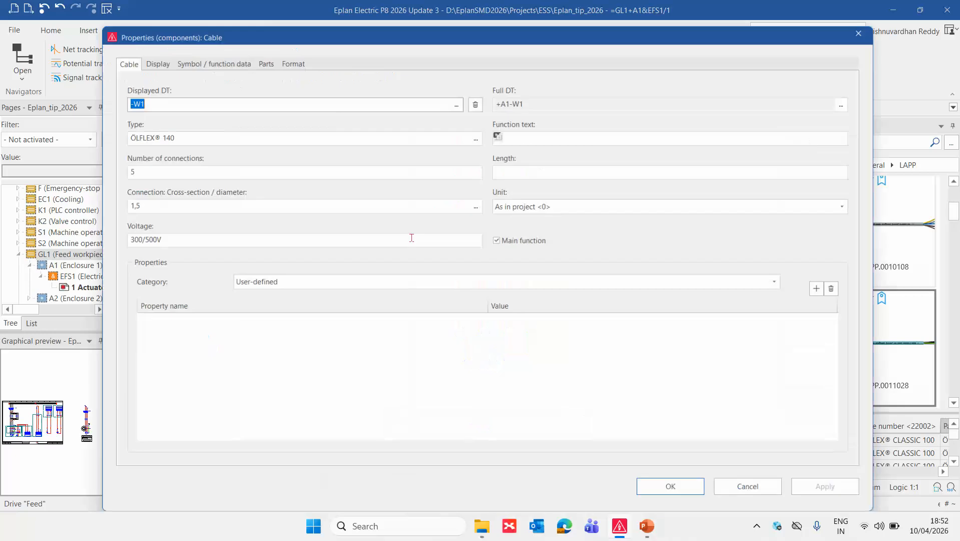
{"action": "left_click", "coordinate": [262, 58]}
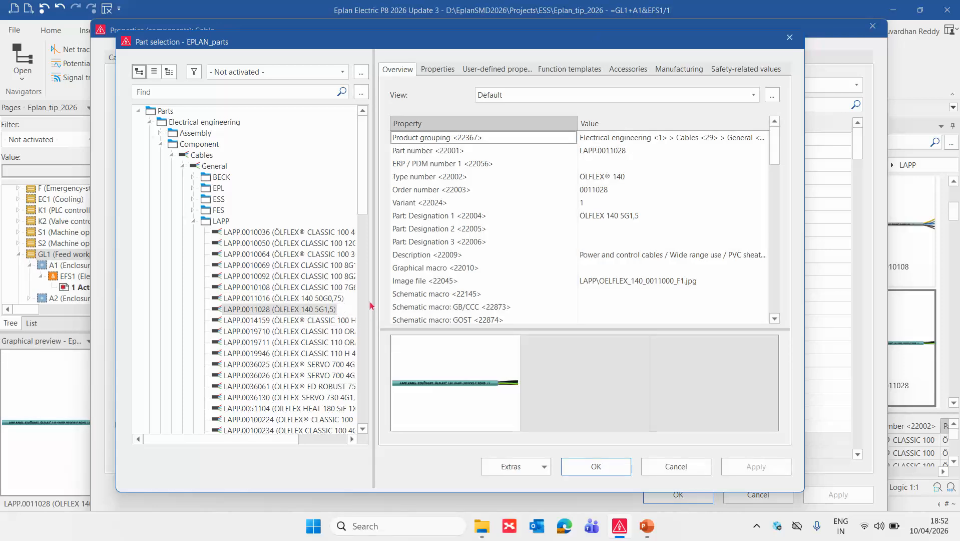
{"action": "left_click_drag", "start_coordinate": [416, 303], "coordinate": [415, 303]}
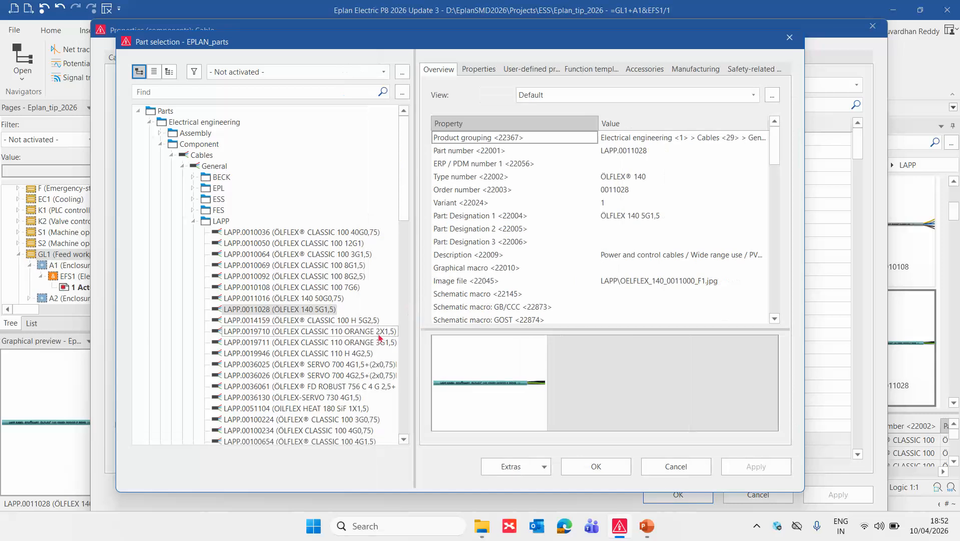
{"action": "scroll", "coordinate": [373, 342], "scroll_direction": "down", "scroll_amount": 1}
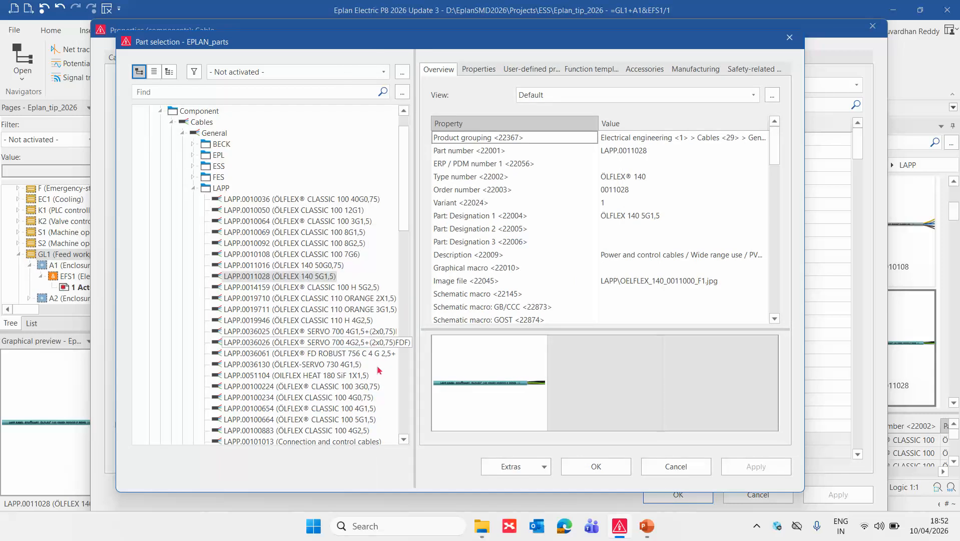
{"action": "left_click", "coordinate": [368, 420]}
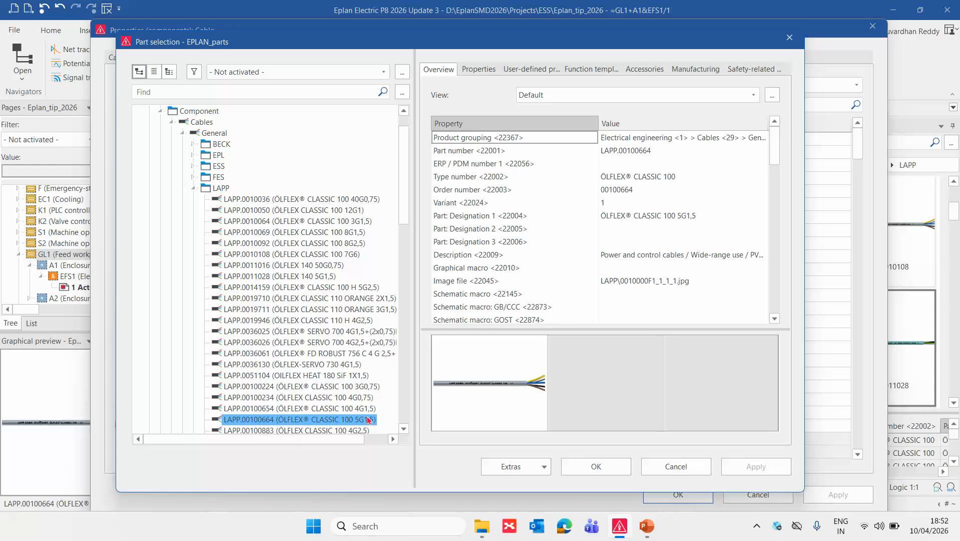
{"action": "left_click", "coordinate": [591, 70]}
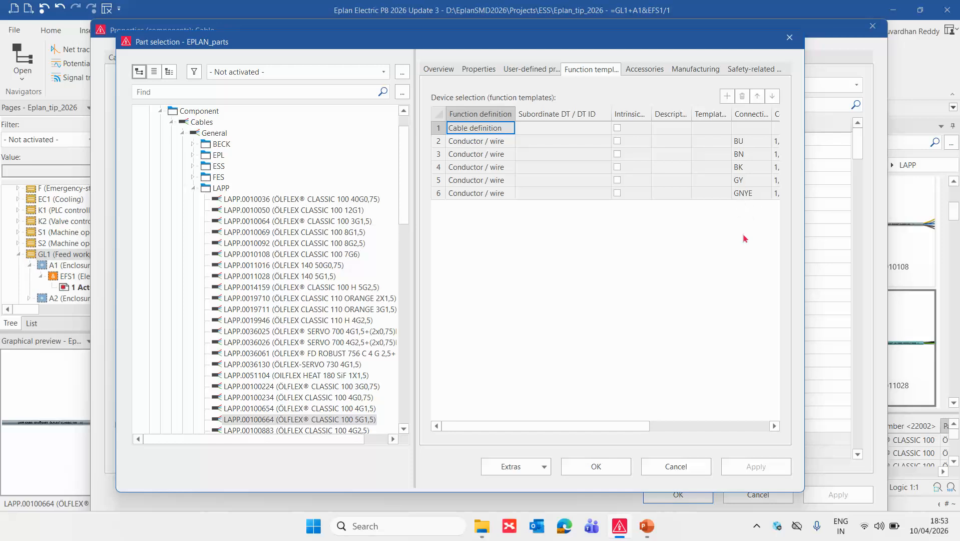
{"action": "left_click", "coordinate": [616, 466]}
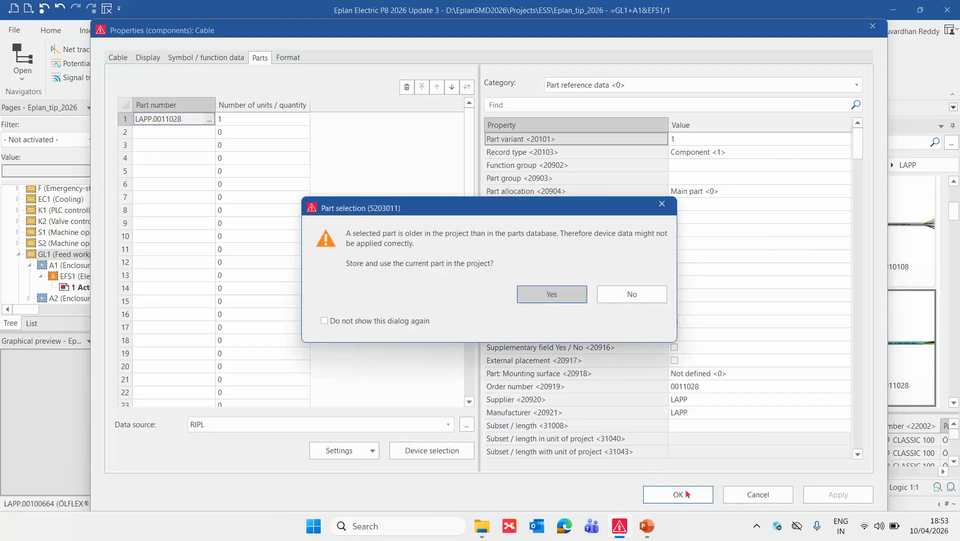
{"action": "left_click", "coordinate": [571, 295]}
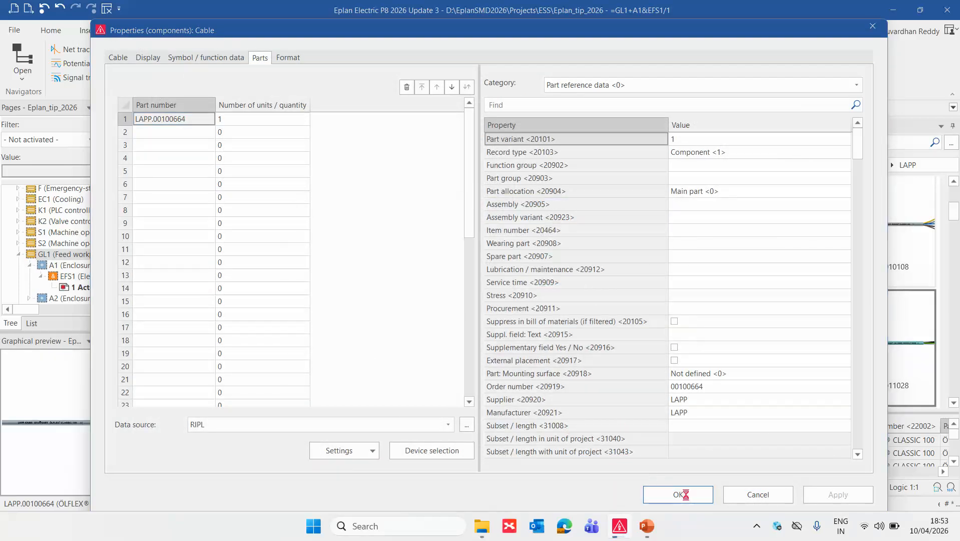
{"action": "left_click", "coordinate": [684, 491]}
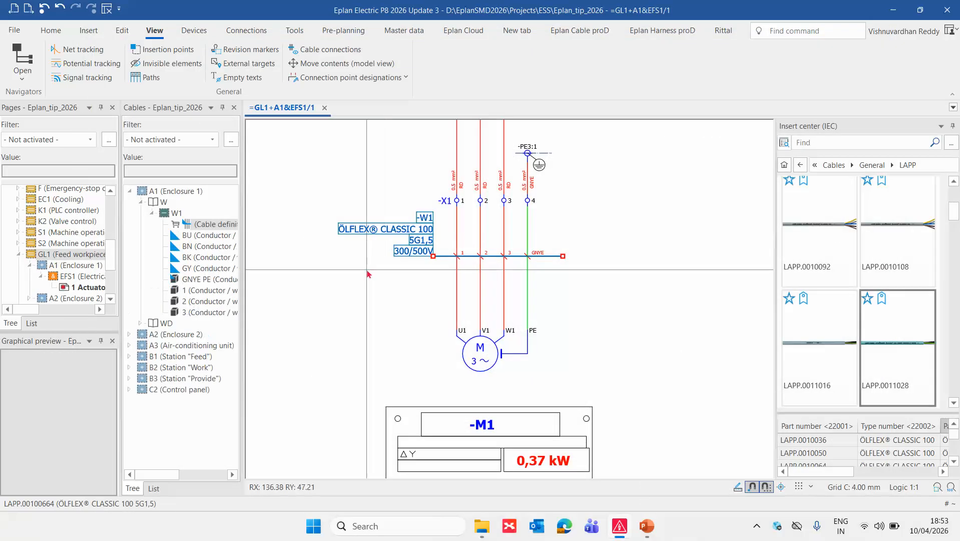
Compare the conductor designations 1, 2 and 3 on the -W1 definition line with the W1 entries in the Cables navigator.
{"action": "scroll", "coordinate": [452, 278], "scroll_direction": "up", "scroll_amount": 3}
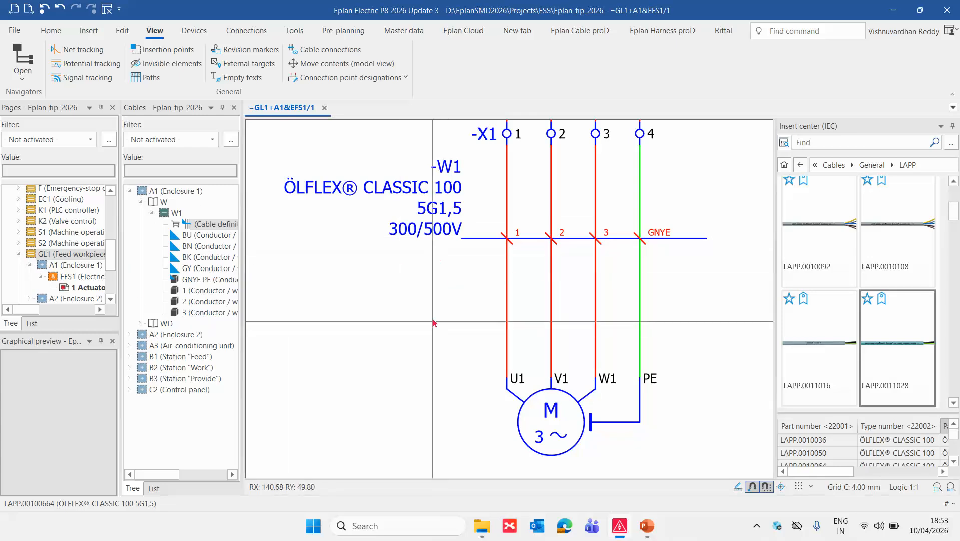
{"action": "left_click_drag", "start_coordinate": [489, 210], "coordinate": [612, 258]}
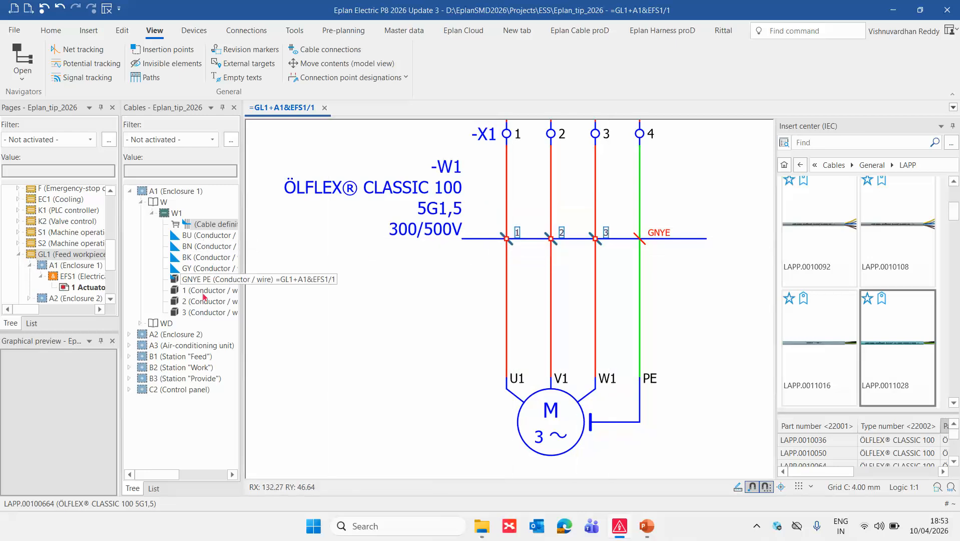
{"action": "left_click", "coordinate": [440, 314]}
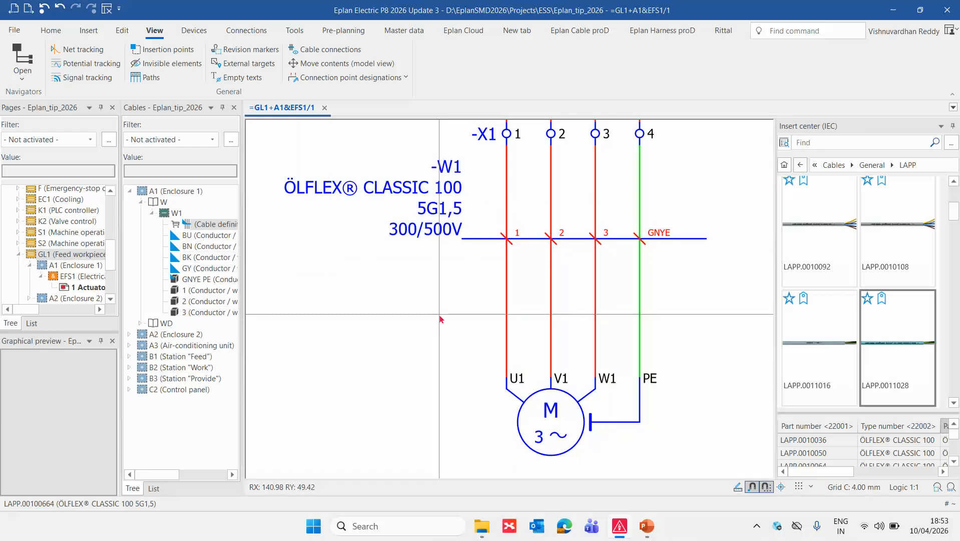
Try reassigning all cable connections of A1 (Enclosure 1), and undo the reassignment.
{"action": "left_click", "coordinate": [165, 191]}
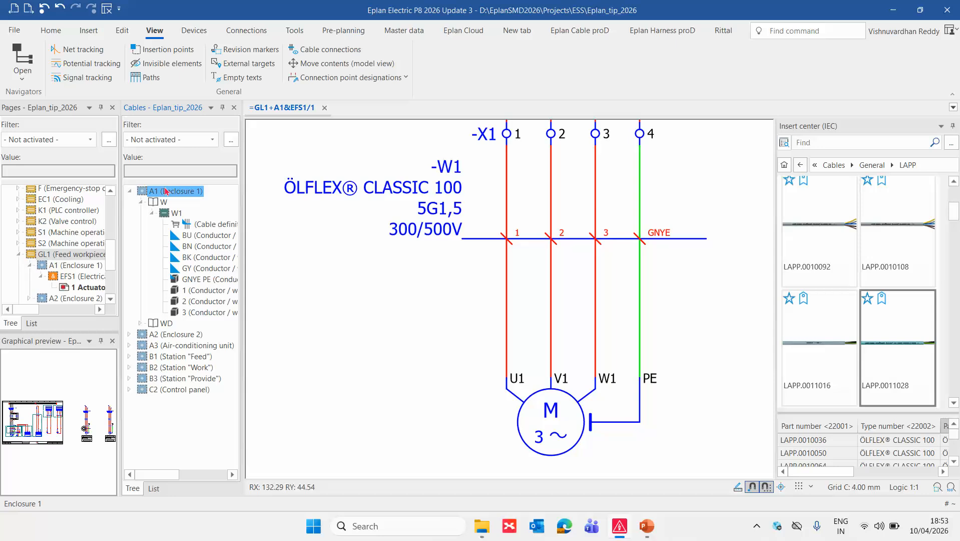
{"action": "right_click", "coordinate": [166, 191]}
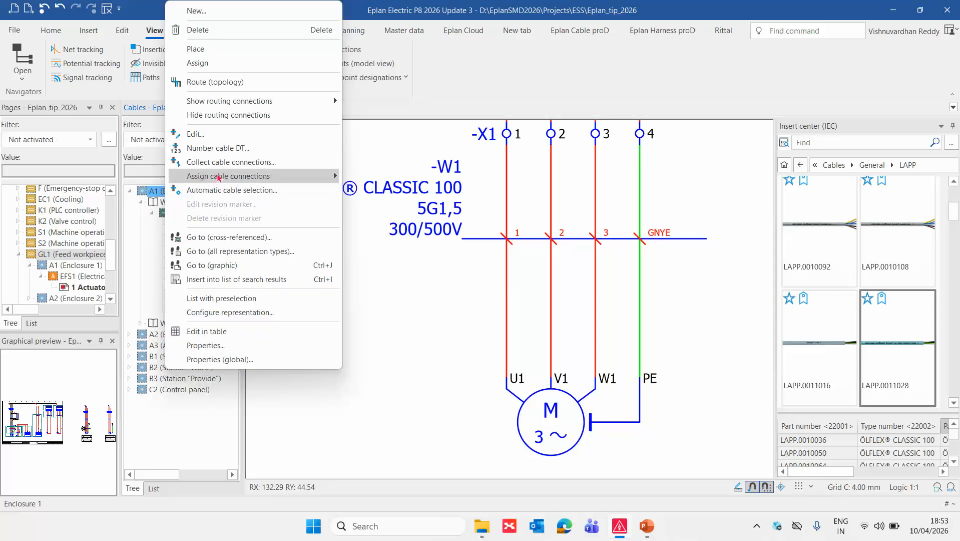
{"action": "mouse_move", "coordinate": [219, 178]}
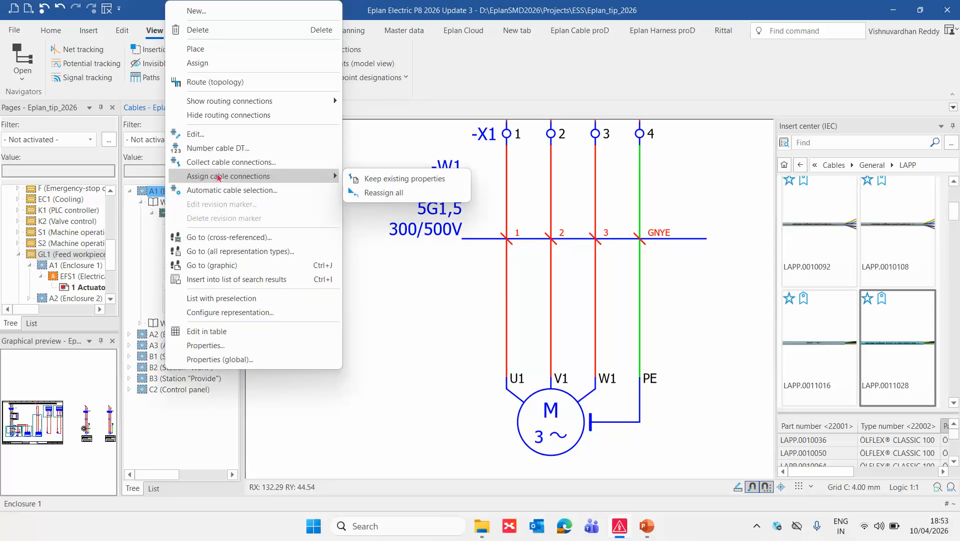
{"action": "left_click", "coordinate": [383, 192]}
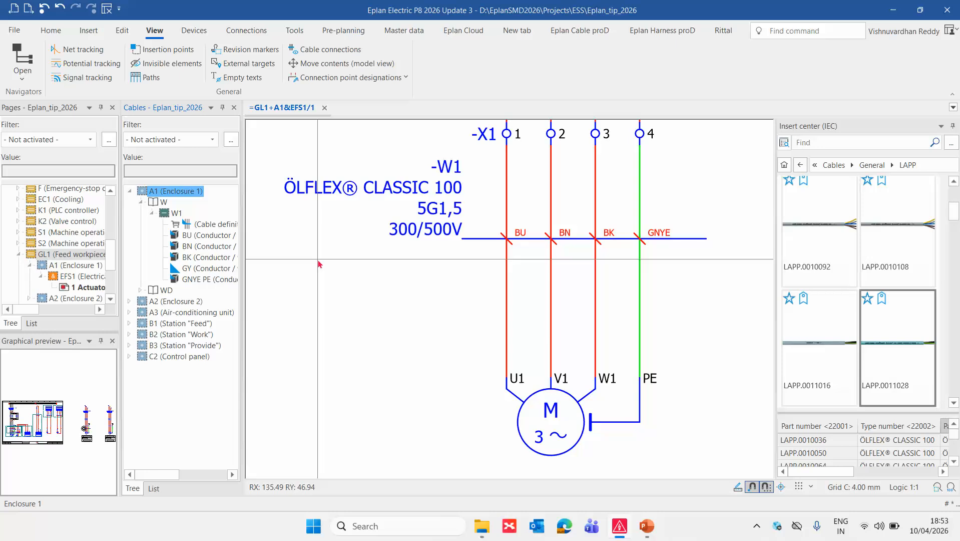
{"action": "key", "text": "ctrl+z"}
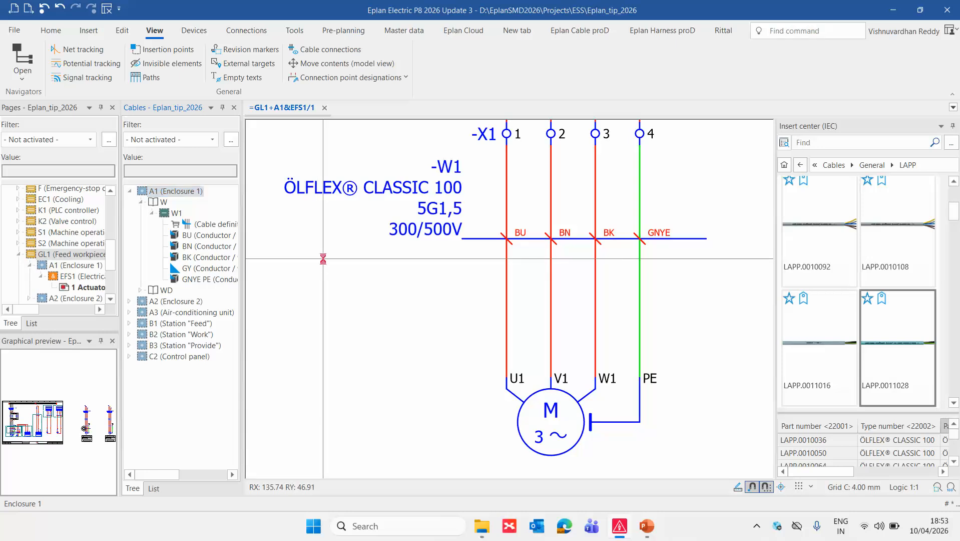
{"action": "left_click", "coordinate": [350, 291]}
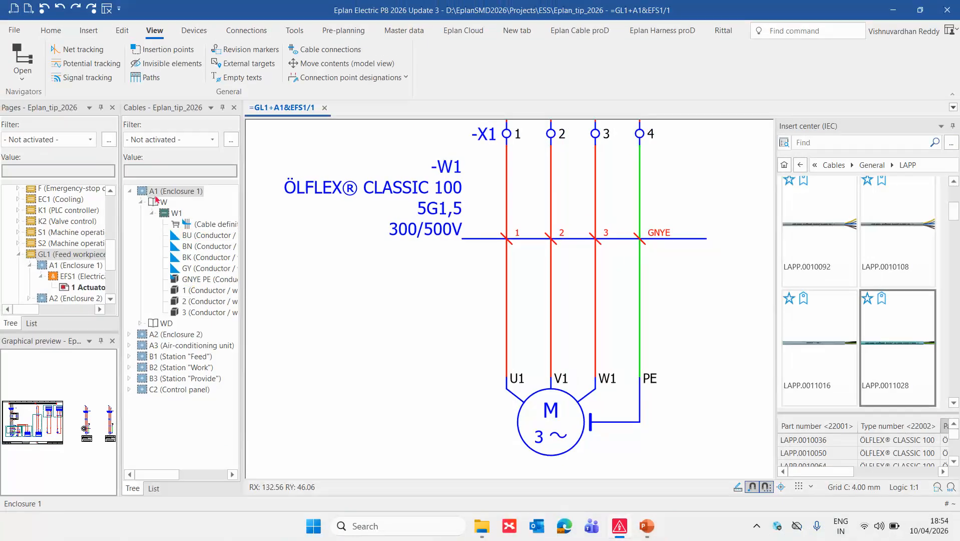
Reassign all cable connections of A1 (Enclosure 1) to the conductors of the new cable part.
{"action": "right_click", "coordinate": [155, 197]}
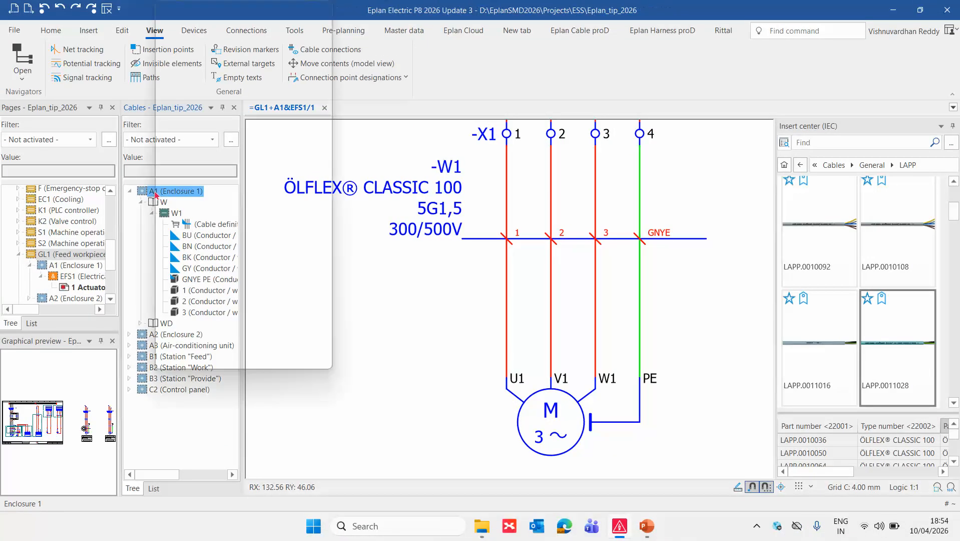
{"action": "mouse_move", "coordinate": [244, 177]}
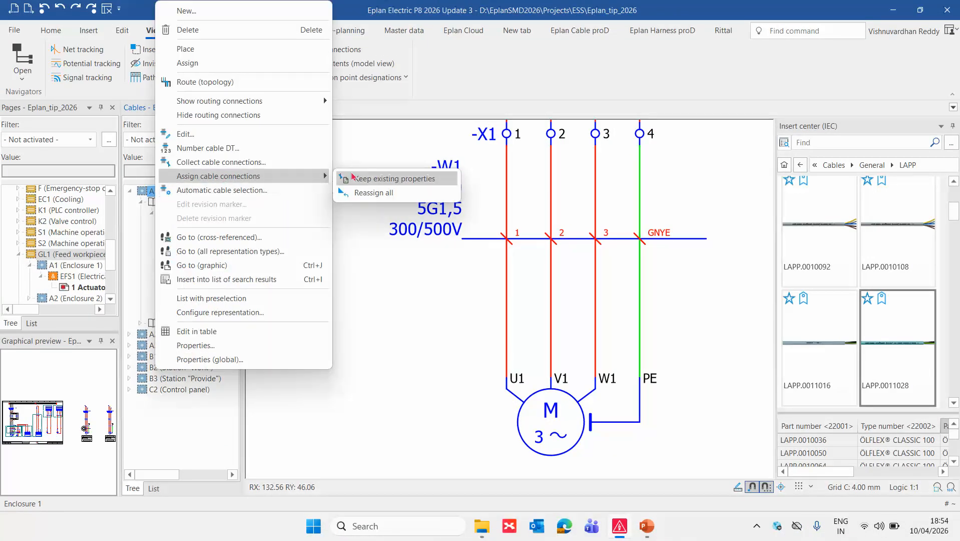
{"action": "left_click", "coordinate": [370, 193]}
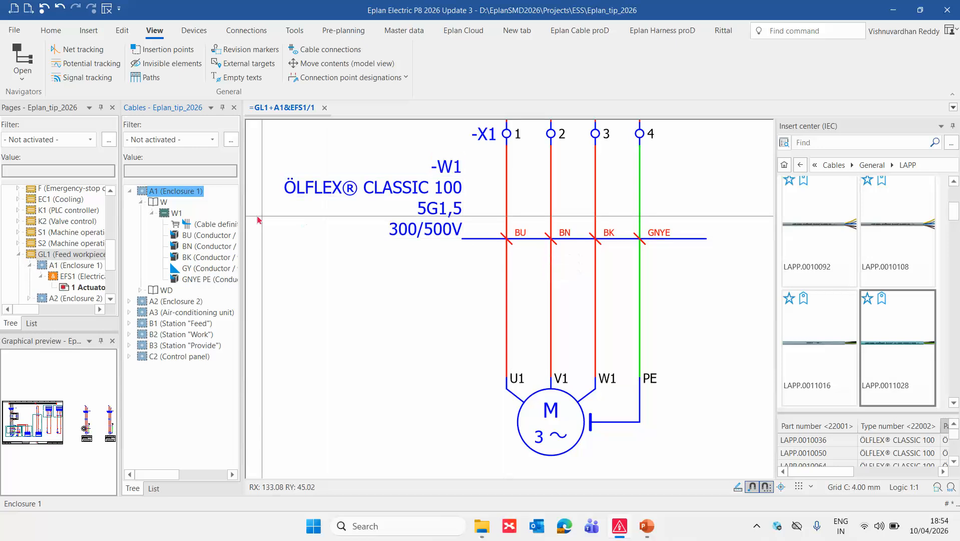
Examine the connection colours and cross-sections in the function templates of cable -W1's part LAPP.00100664.
{"action": "left_click", "coordinate": [413, 216]}
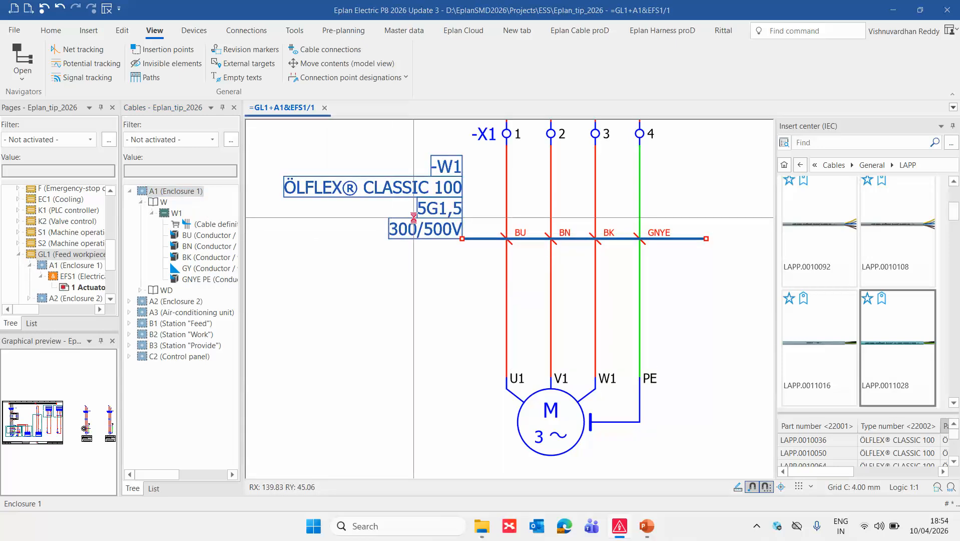
{"action": "double_click", "coordinate": [413, 216]}
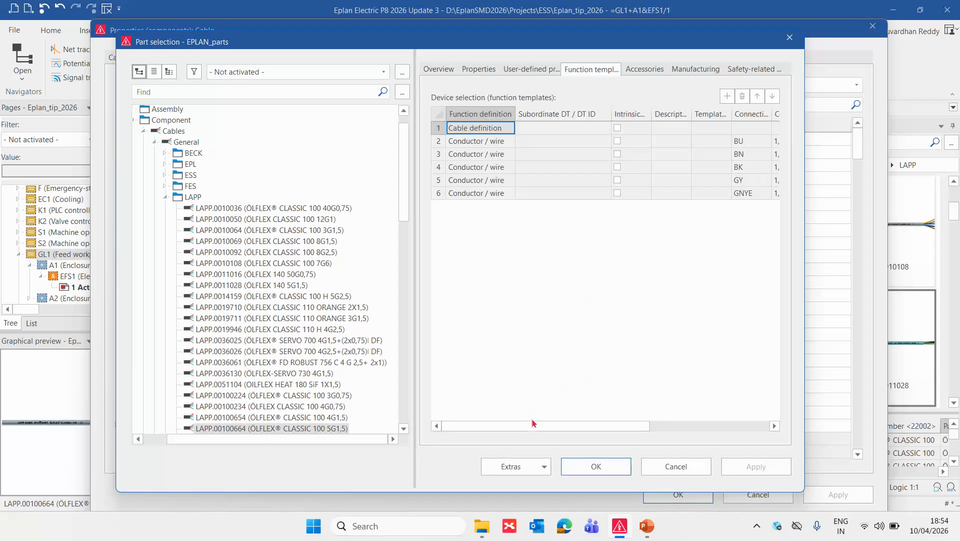
{"action": "left_click_drag", "start_coordinate": [414, 133], "coordinate": [294, 133]}
{"action": "left_click_drag", "start_coordinate": [383, 146], "coordinate": [384, 195]}
{"action": "left_click", "coordinate": [625, 142]}
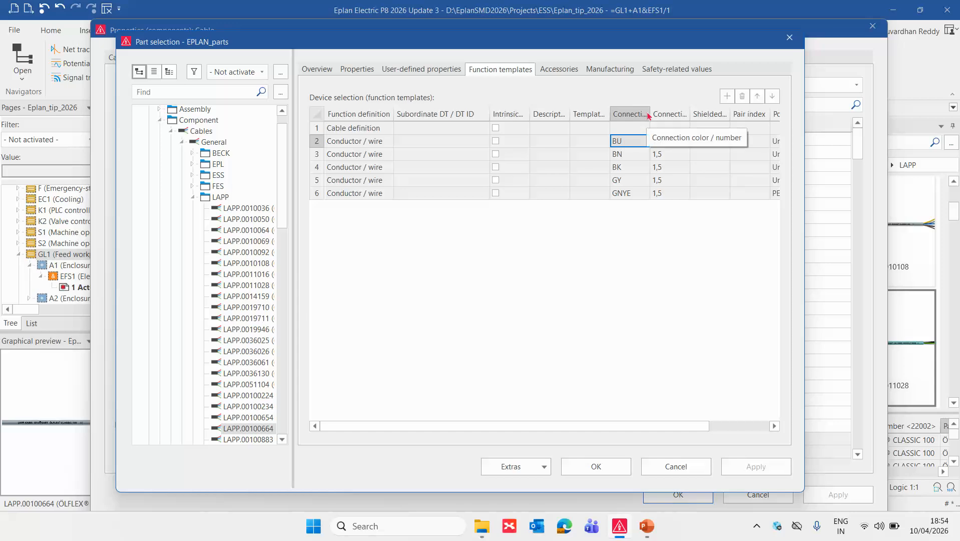
{"action": "left_click_drag", "start_coordinate": [649, 112], "coordinate": [690, 114]}
{"action": "left_click_drag", "start_coordinate": [635, 146], "coordinate": [634, 182]}
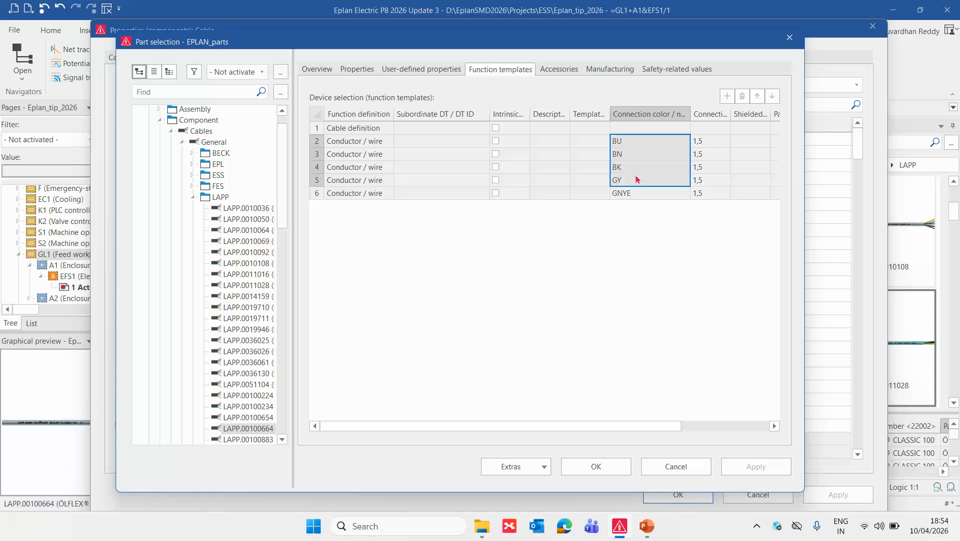
{"action": "left_click_drag", "start_coordinate": [711, 145], "coordinate": [708, 179]}
{"action": "left_click", "coordinate": [600, 466]}
{"action": "left_click", "coordinate": [675, 494]}
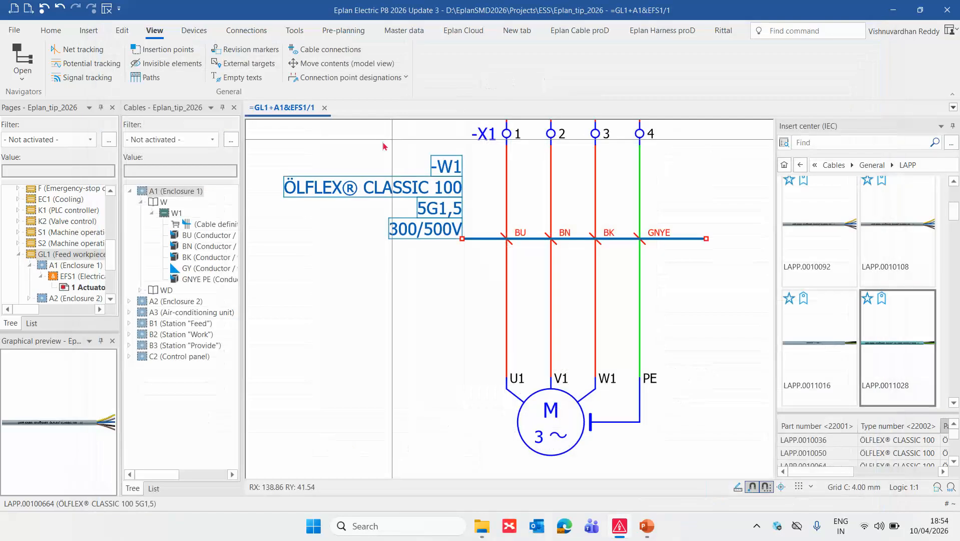
Place the W1 cable definition from the Cables navigator a second time, across the four connections of motor M2.
{"action": "scroll", "coordinate": [380, 303], "scroll_direction": "down", "scroll_amount": 4}
{"action": "scroll", "coordinate": [622, 332], "scroll_direction": "up", "scroll_amount": 3}
{"action": "left_click", "coordinate": [196, 225]}
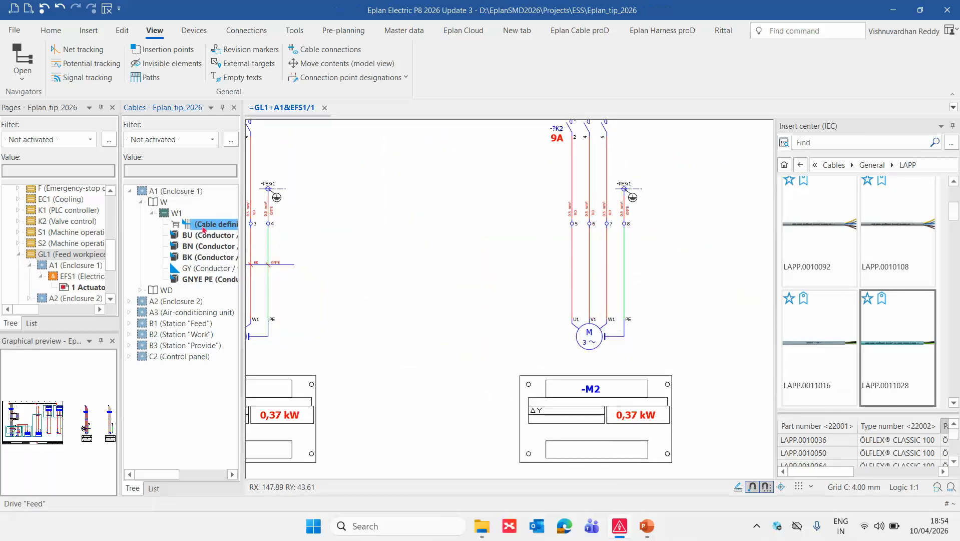
{"action": "left_click_drag", "start_coordinate": [196, 225], "coordinate": [525, 278]}
{"action": "scroll", "coordinate": [542, 277], "scroll_direction": "up", "scroll_amount": 2}
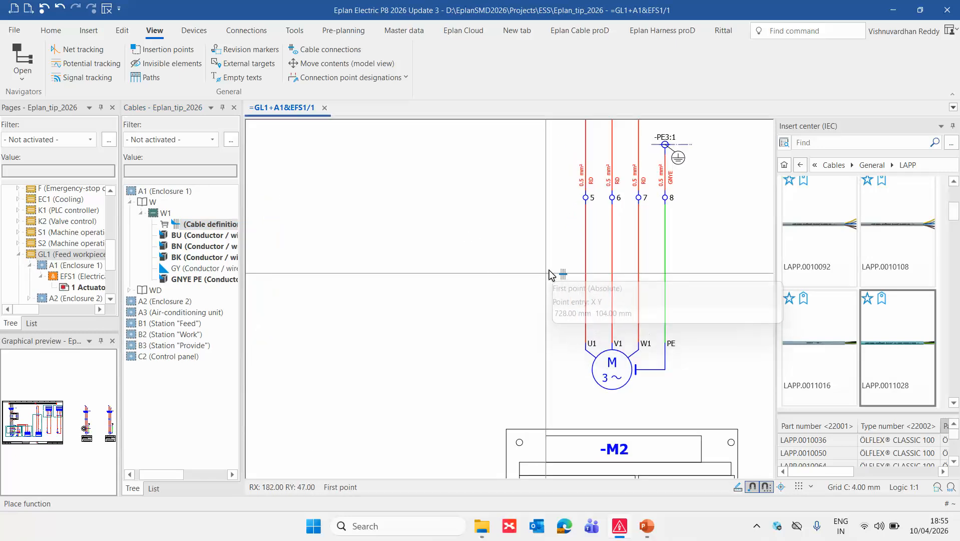
{"action": "left_click", "coordinate": [557, 273]}
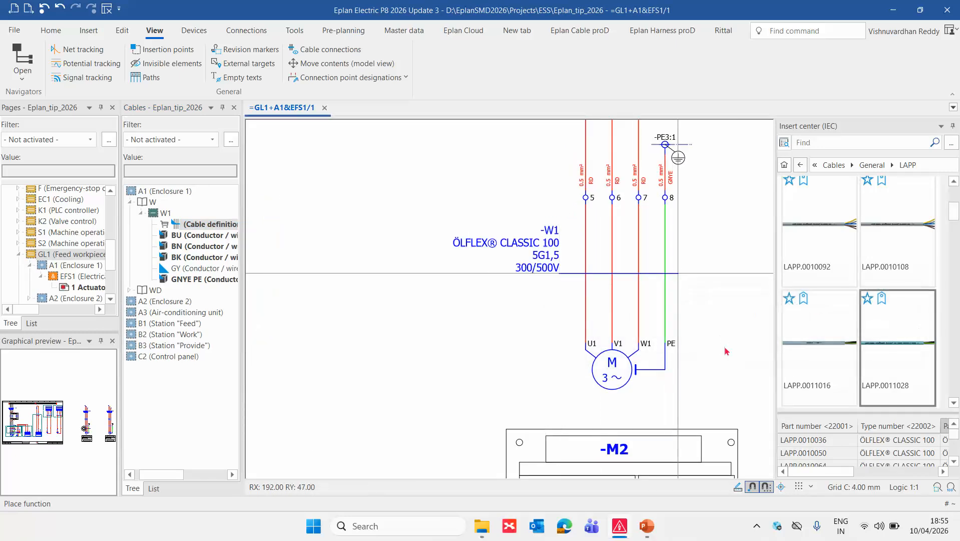
{"action": "left_click", "coordinate": [679, 274]}
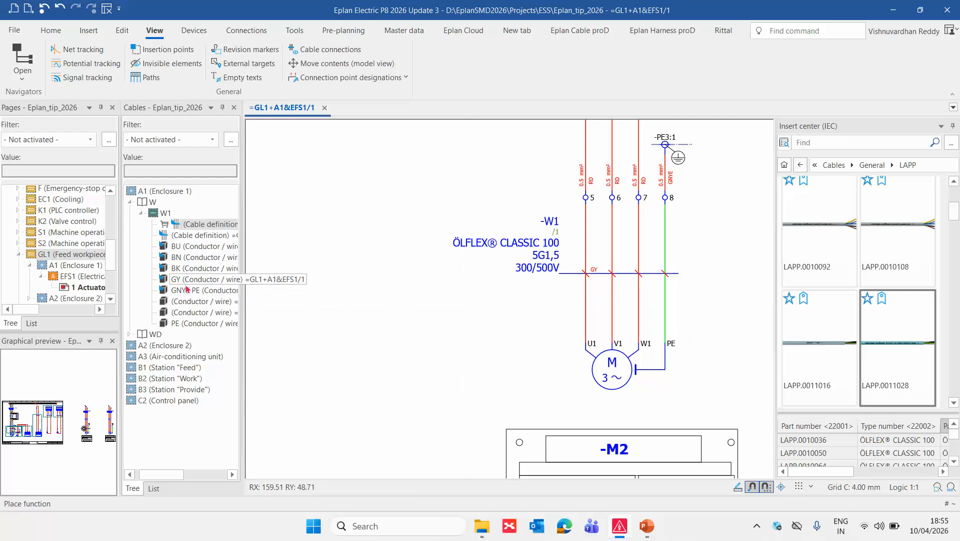
{"action": "scroll", "coordinate": [611, 290], "scroll_direction": "up", "scroll_amount": 1}
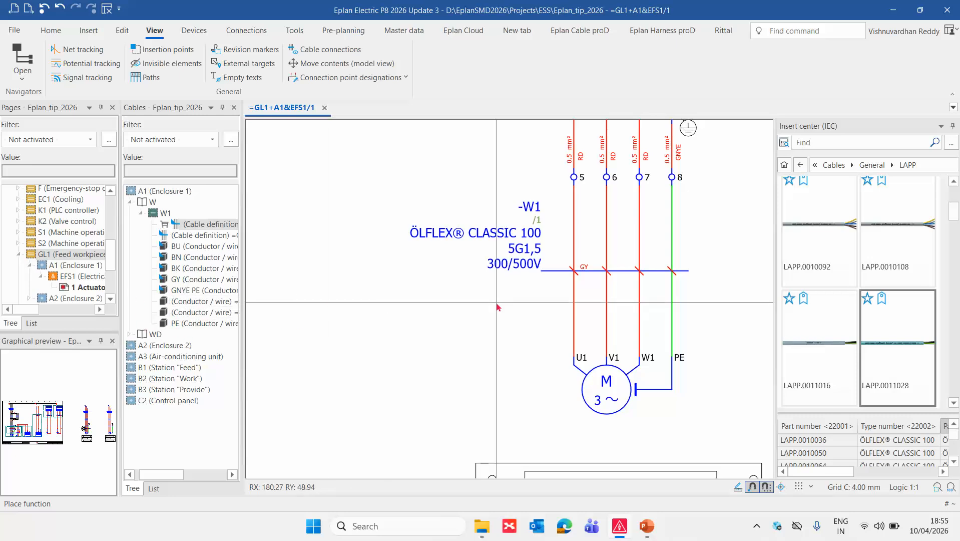
{"action": "scroll", "coordinate": [495, 302], "scroll_direction": "down", "scroll_amount": 2}
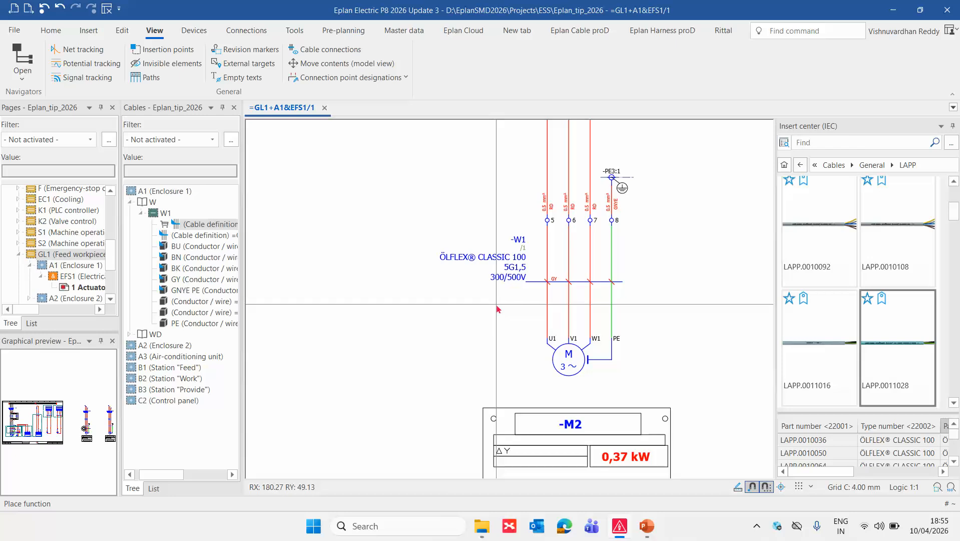
{"action": "scroll", "coordinate": [497, 307], "scroll_direction": "down", "scroll_amount": 2}
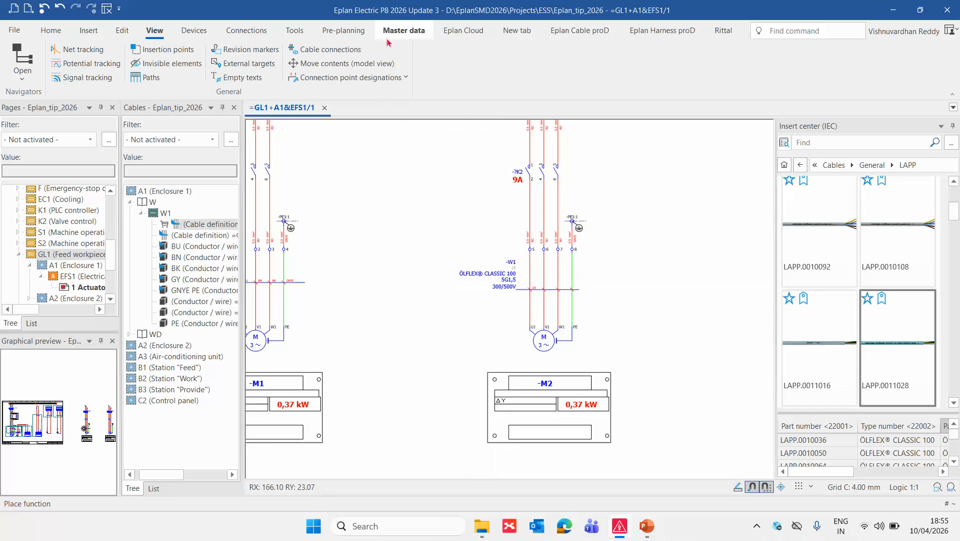
Open the messages and checks schemes from the message management settings of project Eplan_tip_2026.
{"action": "left_click", "coordinate": [14, 30]}
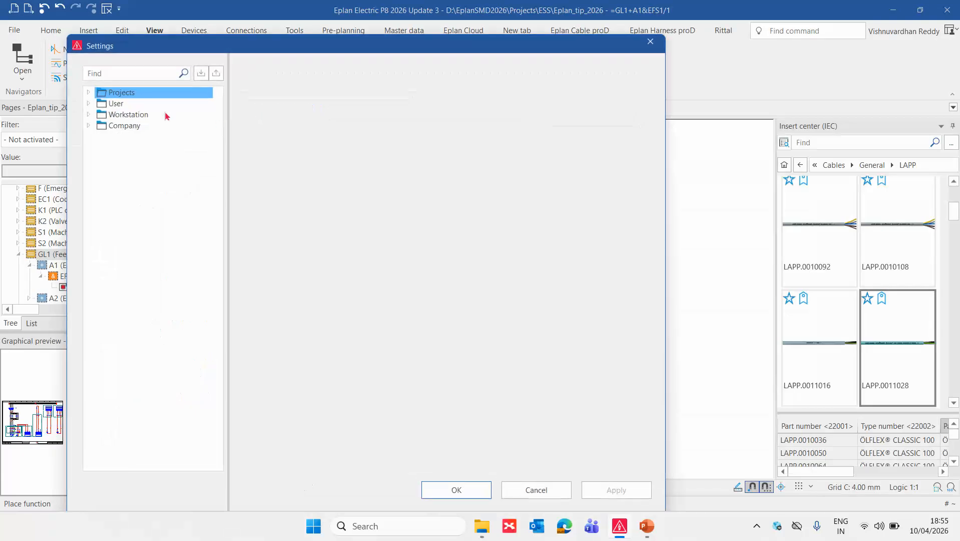
{"action": "left_click", "coordinate": [89, 92]}
{"action": "left_click", "coordinate": [100, 104]}
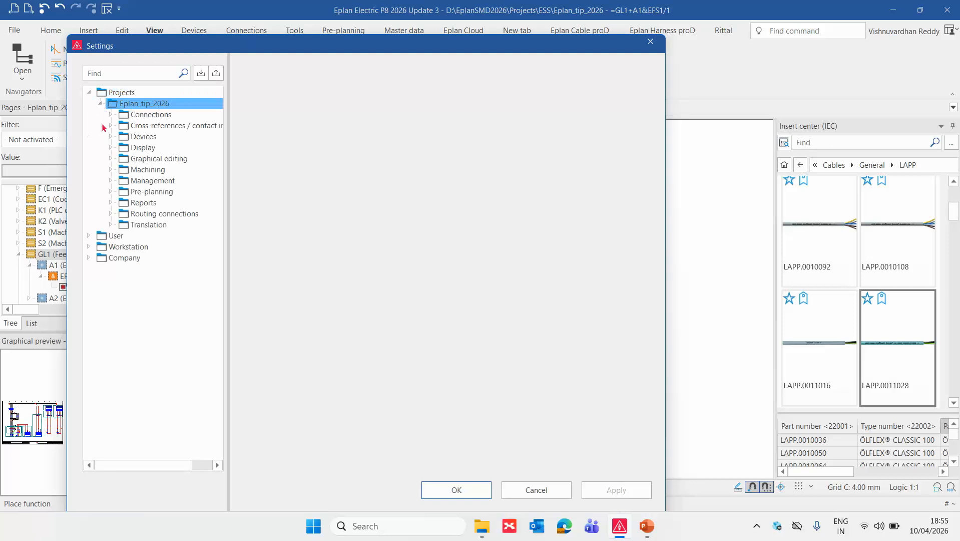
{"action": "left_click", "coordinate": [111, 181]}
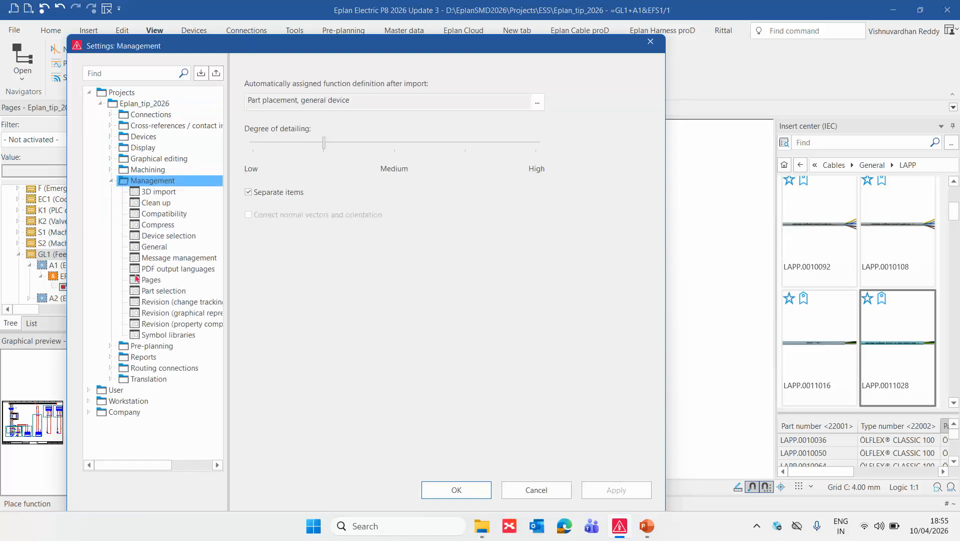
{"action": "left_click", "coordinate": [190, 258]}
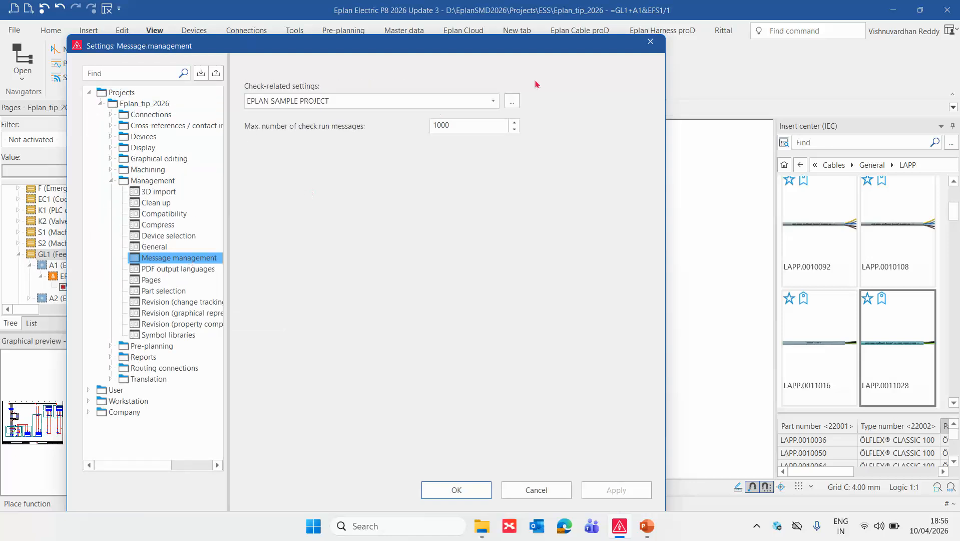
{"action": "left_click", "coordinate": [512, 101]}
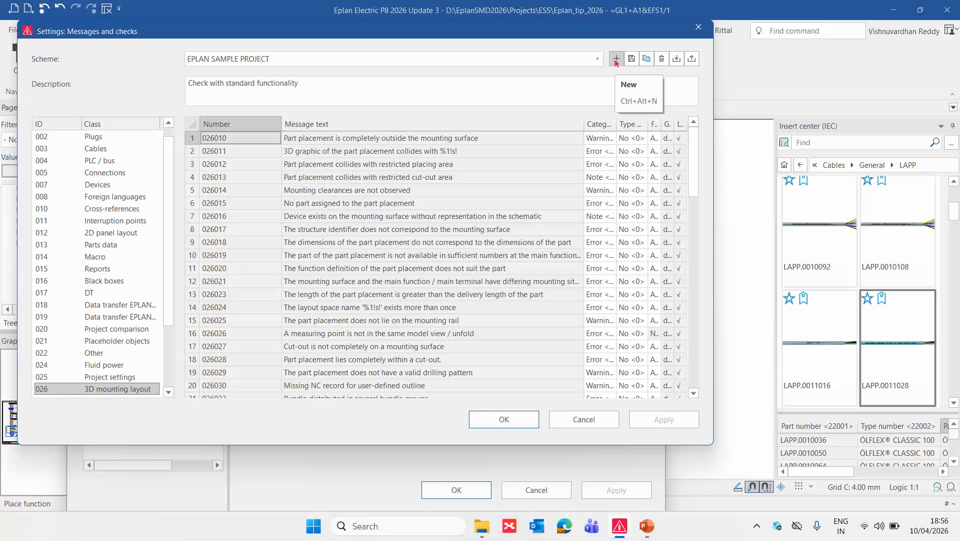
Create a new check scheme named ESS_Cable.
{"action": "left_click", "coordinate": [616, 59]}
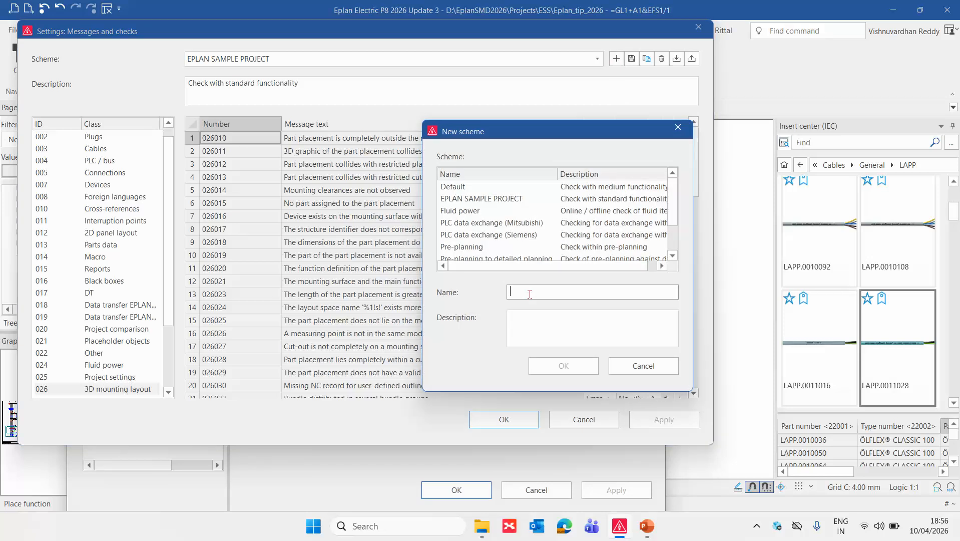
{"action": "left_click_drag", "start_coordinate": [579, 132], "coordinate": [426, 274]}
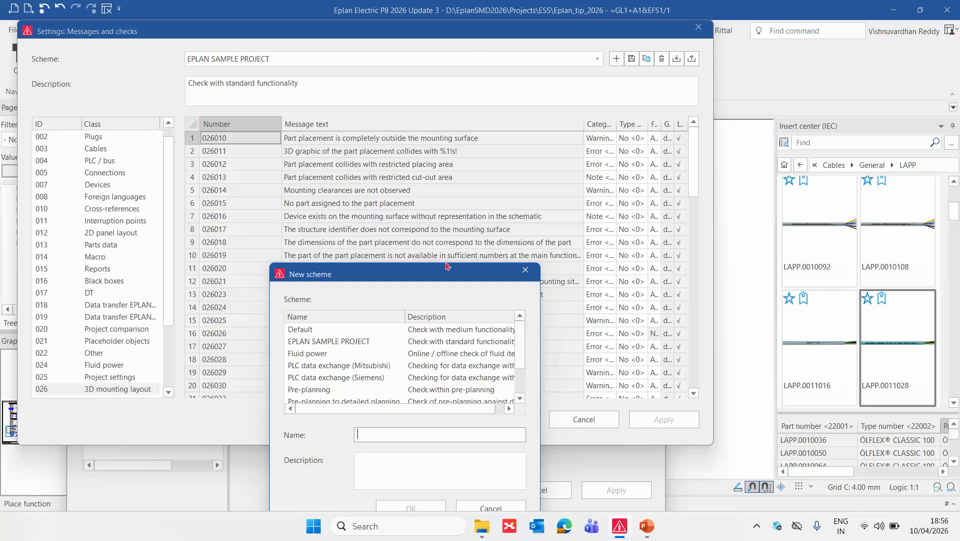
{"action": "left_click_drag", "start_coordinate": [444, 276], "coordinate": [454, 201]}
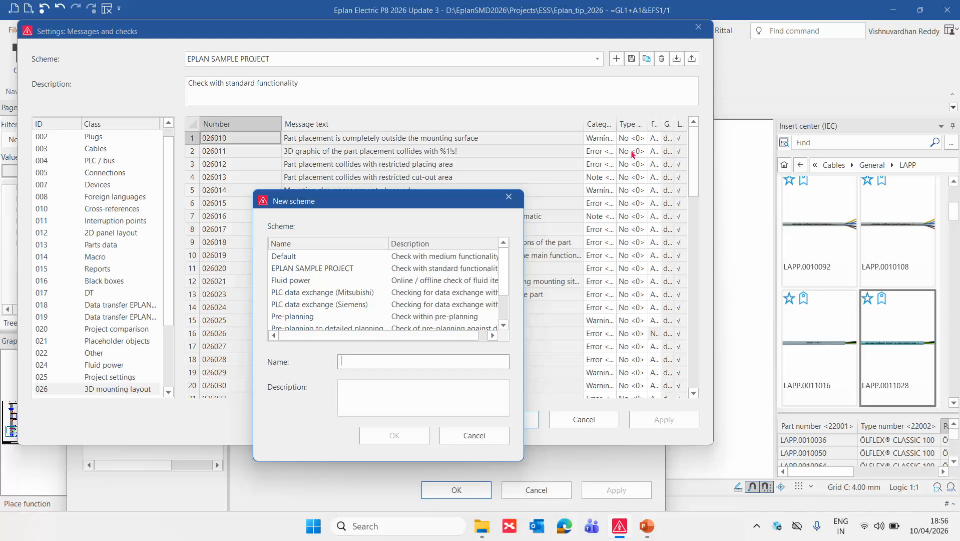
{"action": "left_click_drag", "start_coordinate": [428, 202], "coordinate": [538, 144]}
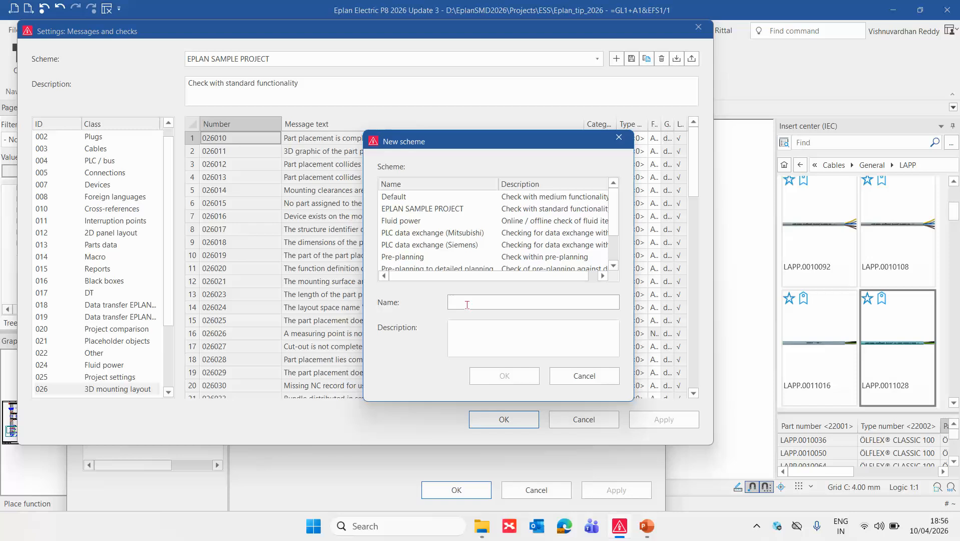
{"action": "type", "text": "ESS_Cable"}
{"action": "key", "text": "Return"}
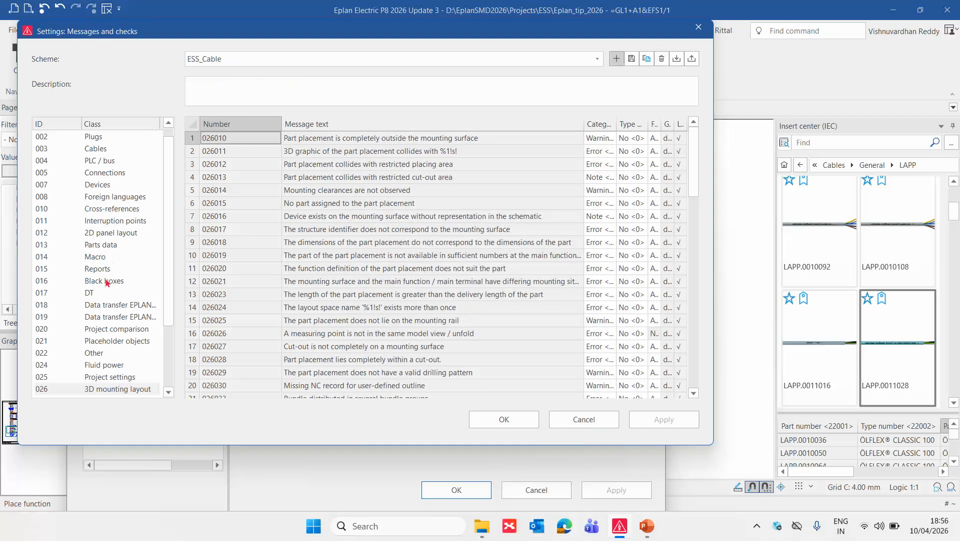
In the Devices class, set the check type of message 007001 (device uses more functions than its part provides) to Prevent errors.
{"action": "left_click", "coordinate": [94, 294]}
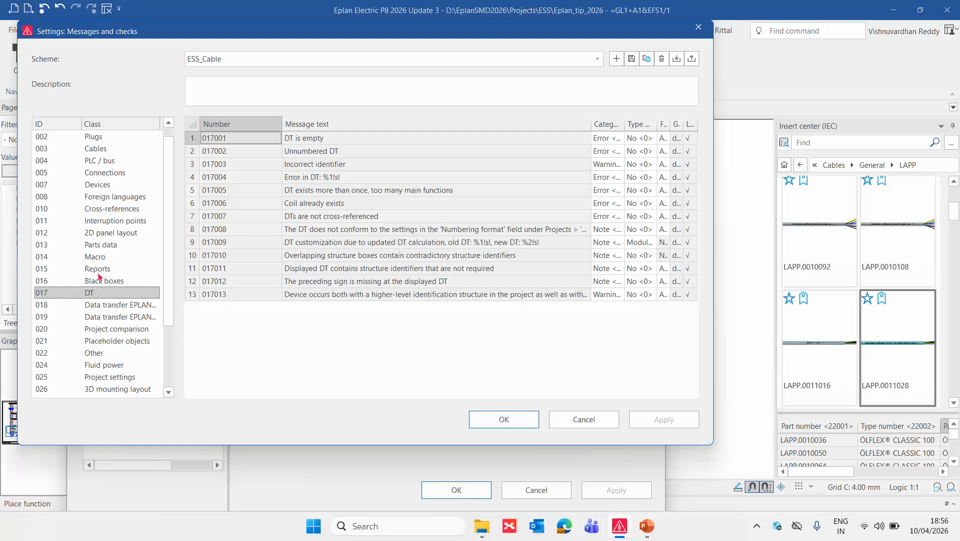
{"action": "left_click", "coordinate": [100, 187]}
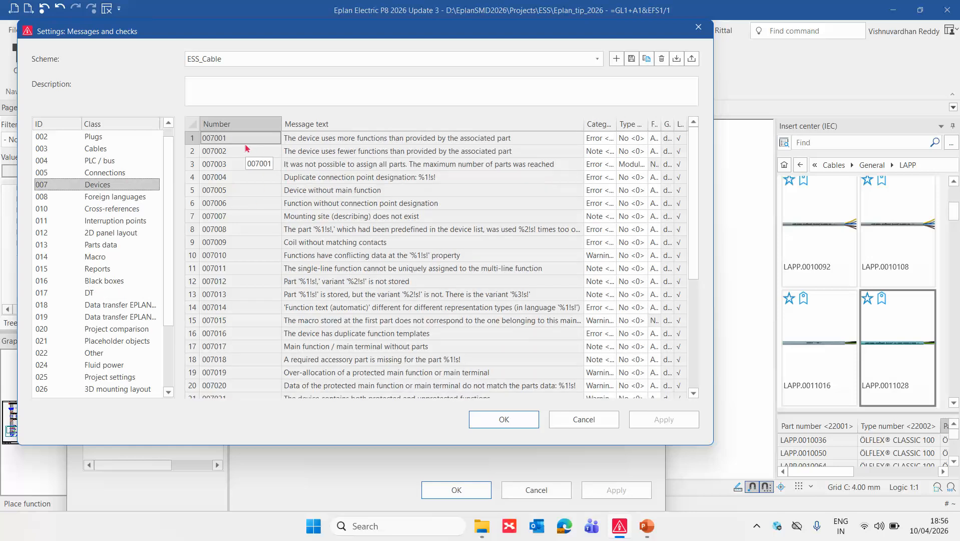
{"action": "left_click_drag", "start_coordinate": [282, 122], "coordinate": [239, 122]}
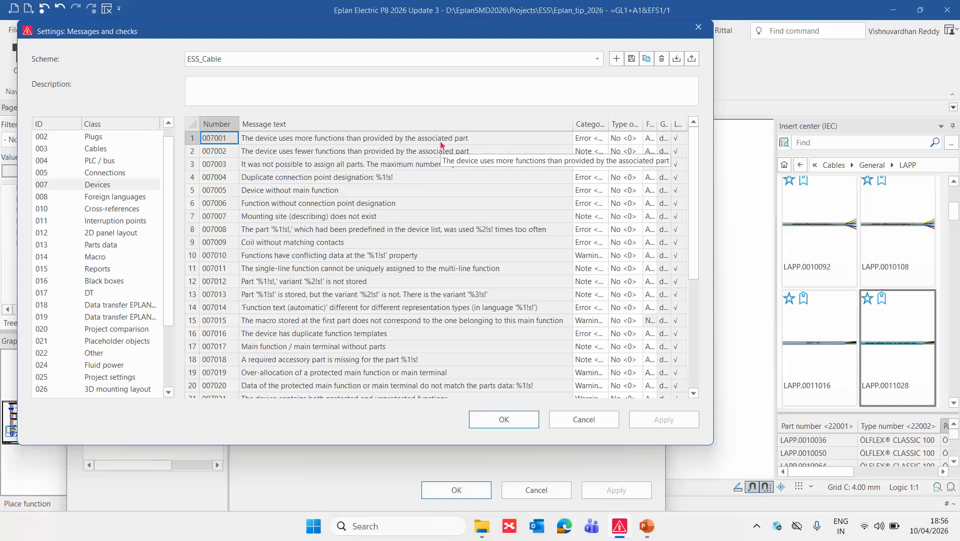
{"action": "left_click", "coordinate": [636, 138]}
{"action": "left_click", "coordinate": [640, 190]}
{"action": "left_click", "coordinate": [476, 143]}
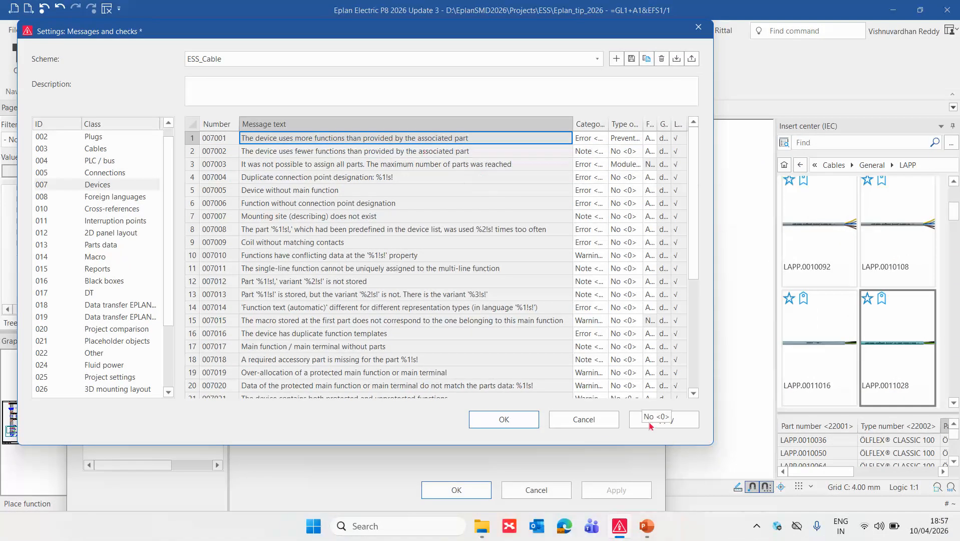
Save the check scheme and apply ESS_Cable as the project's check-related settings.
{"action": "left_click", "coordinate": [659, 423]}
{"action": "left_click", "coordinate": [521, 423]}
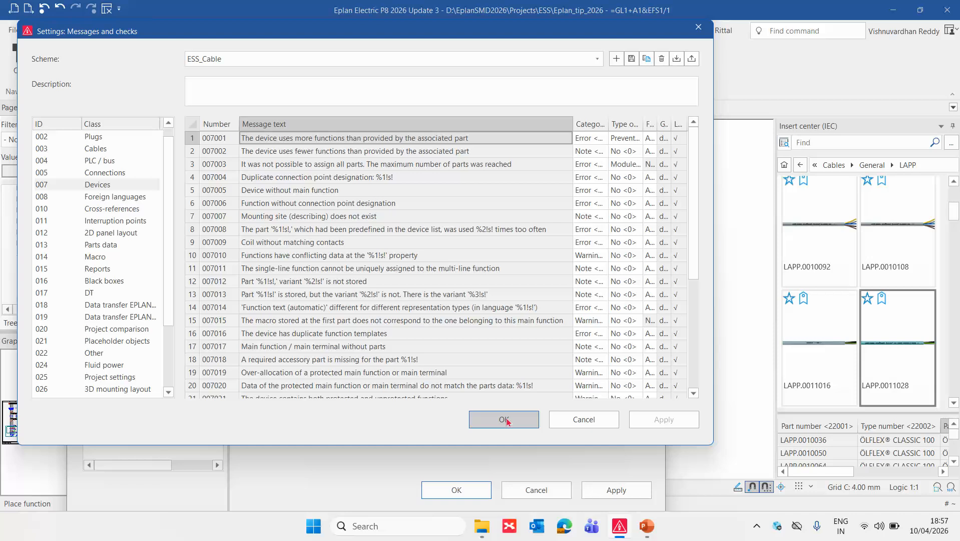
{"action": "left_click", "coordinate": [506, 422]}
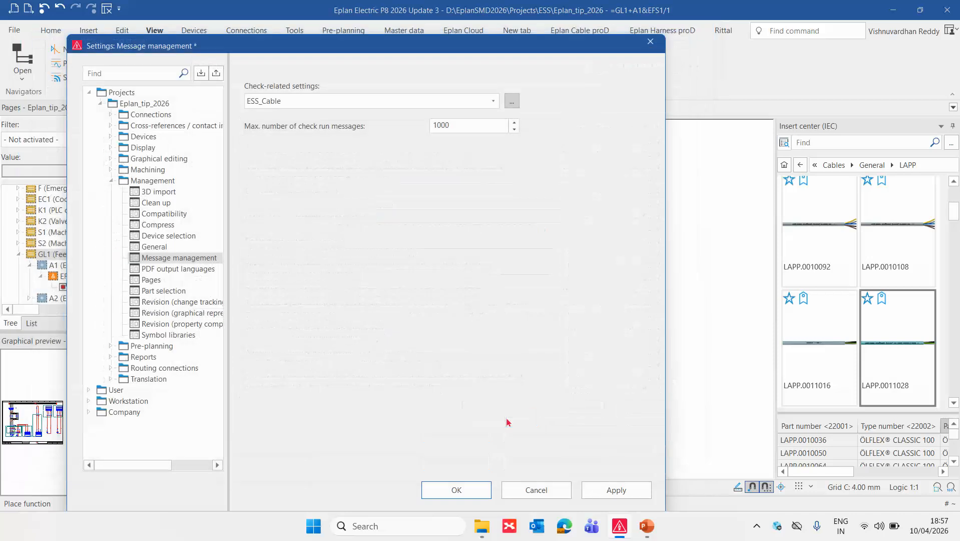
{"action": "left_click", "coordinate": [625, 490]}
{"action": "left_click", "coordinate": [463, 498]}
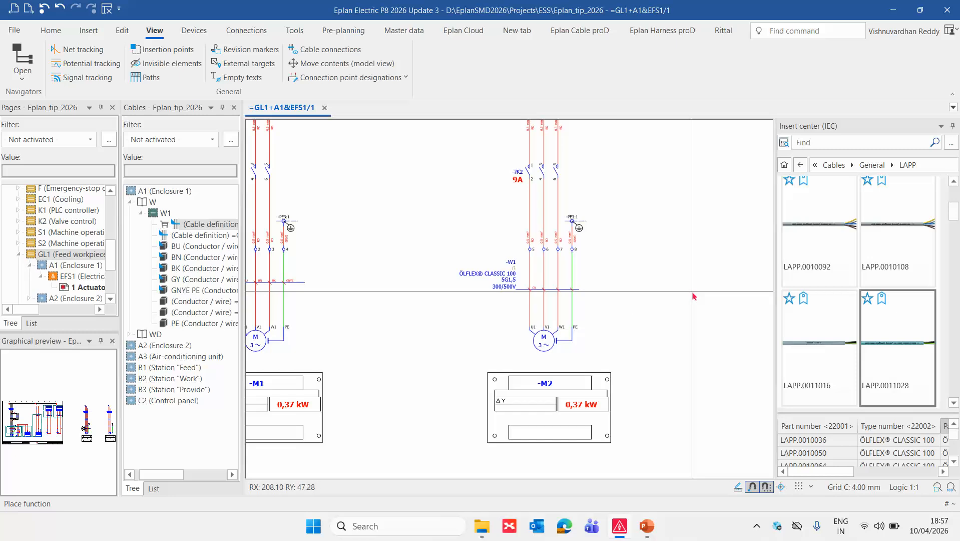
Delete the duplicate -W1 cable definition line above motor M2.
{"action": "scroll", "coordinate": [694, 296], "scroll_direction": "up", "scroll_amount": 1}
{"action": "left_click", "coordinate": [461, 271]}
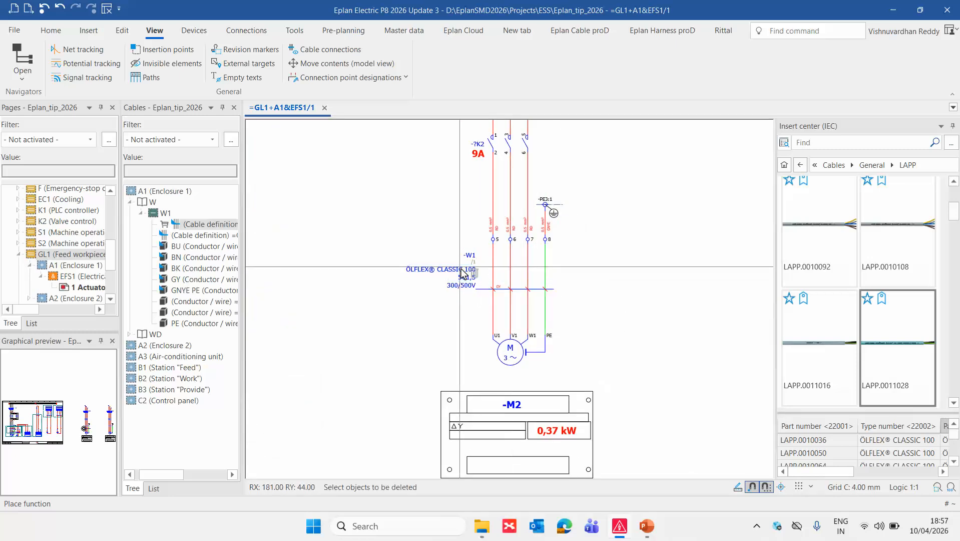
{"action": "scroll", "coordinate": [551, 273], "scroll_direction": "down", "scroll_amount": 3}
{"action": "scroll", "coordinate": [526, 273], "scroll_direction": "up", "scroll_amount": 2}
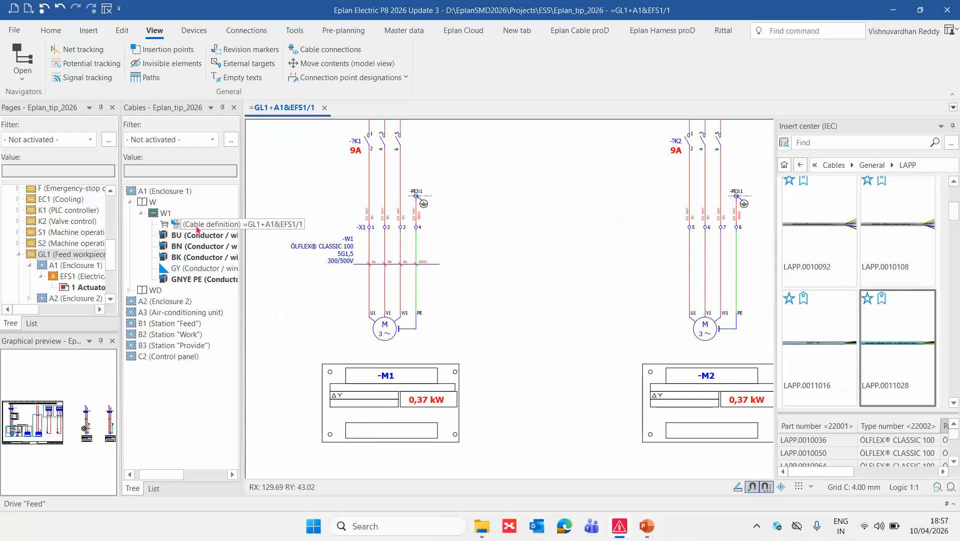
Try to place the W1 cable definition across motor M2's connections again to test the Prevent errors check.
{"action": "left_click_drag", "start_coordinate": [177, 225], "coordinate": [586, 275]}
{"action": "scroll", "coordinate": [581, 272], "scroll_direction": "down", "scroll_amount": 3}
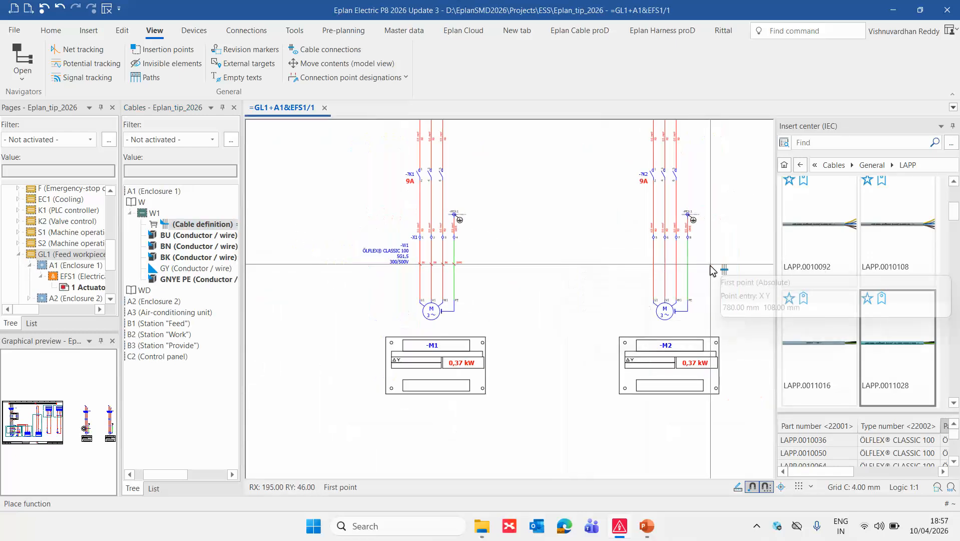
{"action": "scroll", "coordinate": [711, 268], "scroll_direction": "up", "scroll_amount": 4}
{"action": "left_click", "coordinate": [594, 266]}
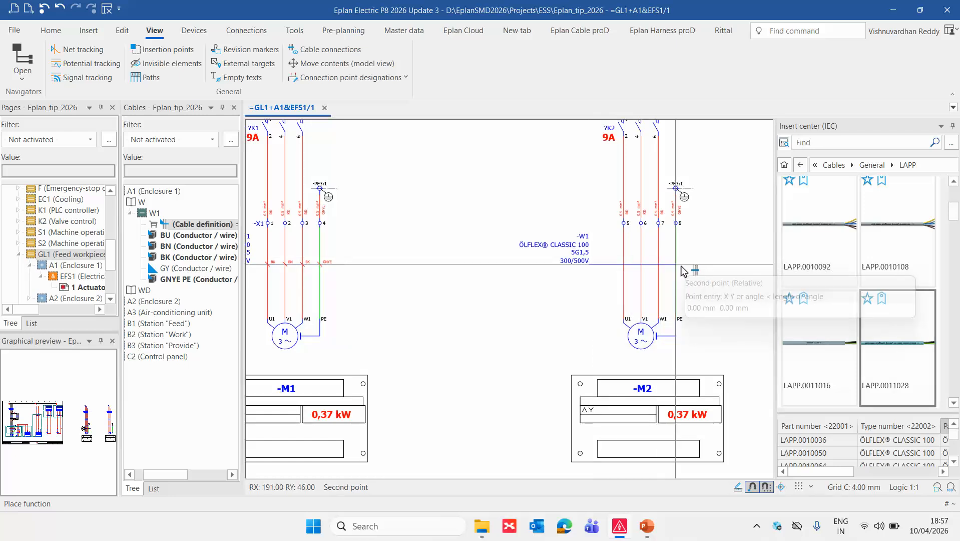
{"action": "left_click", "coordinate": [712, 267]}
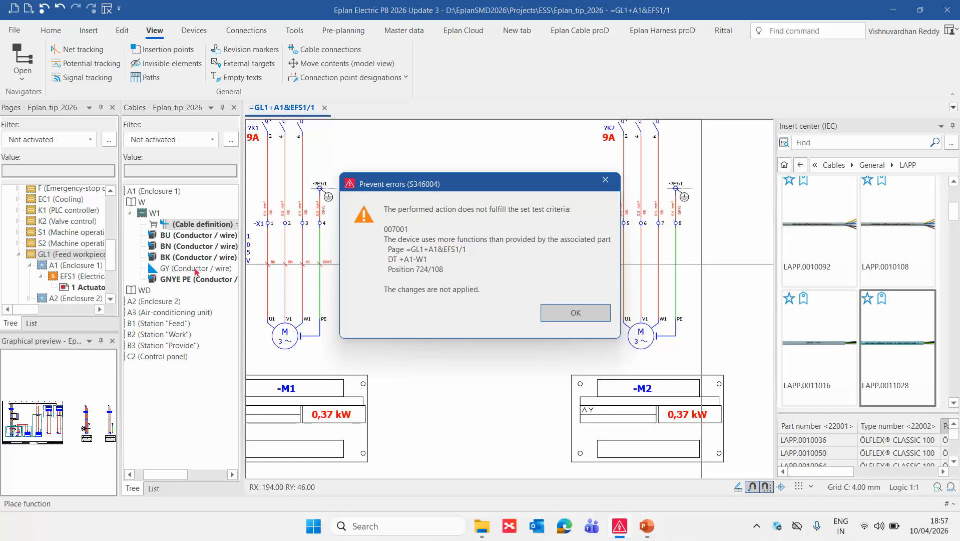
{"action": "left_click", "coordinate": [552, 312]}
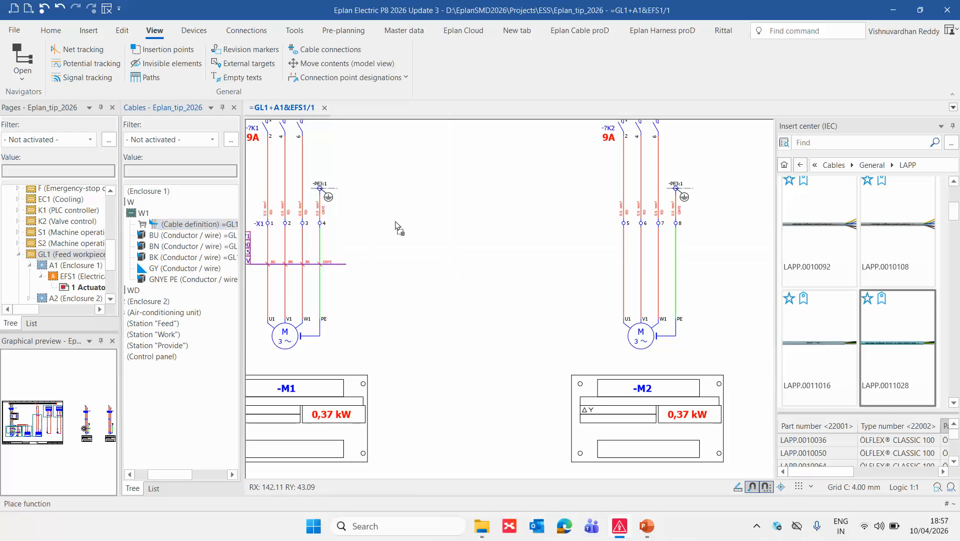
Place the -W1 cable definition line across only the U1 connection of motor M2, below terminal 5.
{"action": "scroll", "coordinate": [635, 284], "scroll_direction": "up", "scroll_amount": 2}
{"action": "scroll", "coordinate": [635, 285], "scroll_direction": "up", "scroll_amount": 1}
{"action": "left_click", "coordinate": [585, 249]}
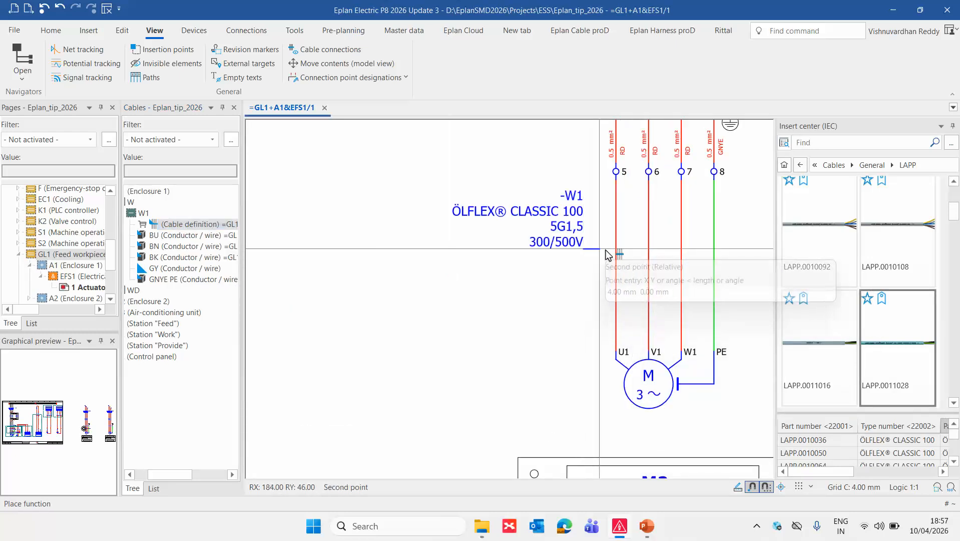
{"action": "left_click", "coordinate": [632, 250]}
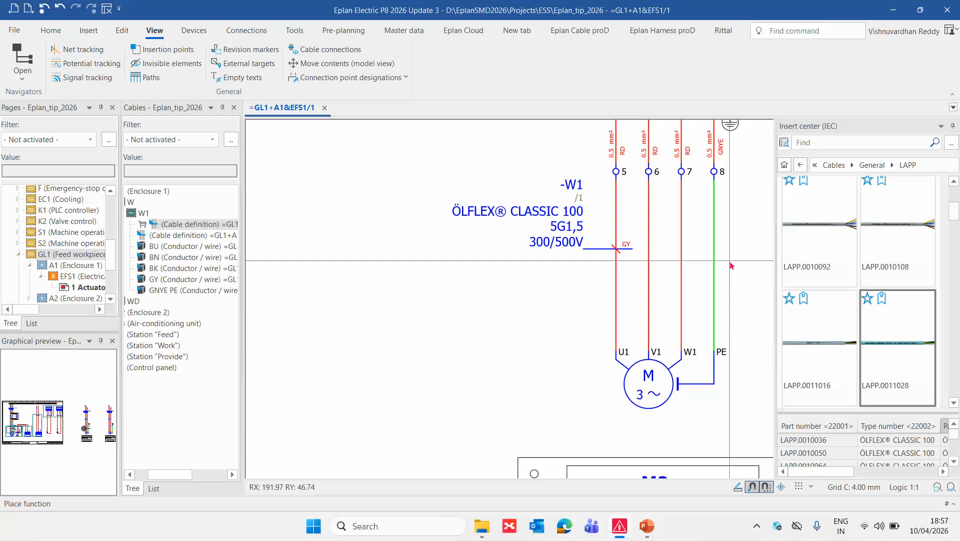
Try to place another -W1 cable definition across M2's remaining V1, W1 and PE connections to test the Prevent errors check.
{"action": "scroll", "coordinate": [731, 265], "scroll_direction": "down", "scroll_amount": 1}
{"action": "left_click_drag", "start_coordinate": [175, 225], "coordinate": [644, 287]}
{"action": "left_click", "coordinate": [644, 283]}
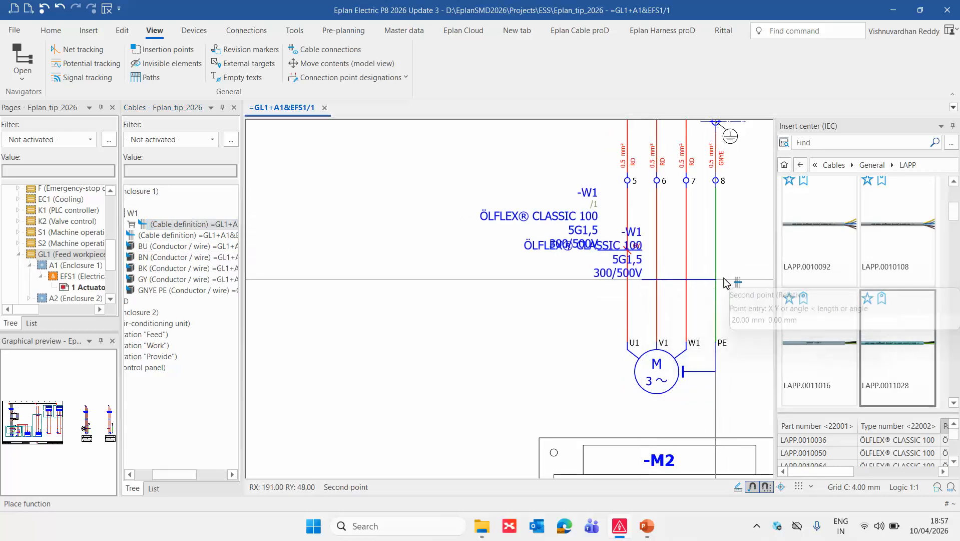
{"action": "left_click", "coordinate": [716, 280]}
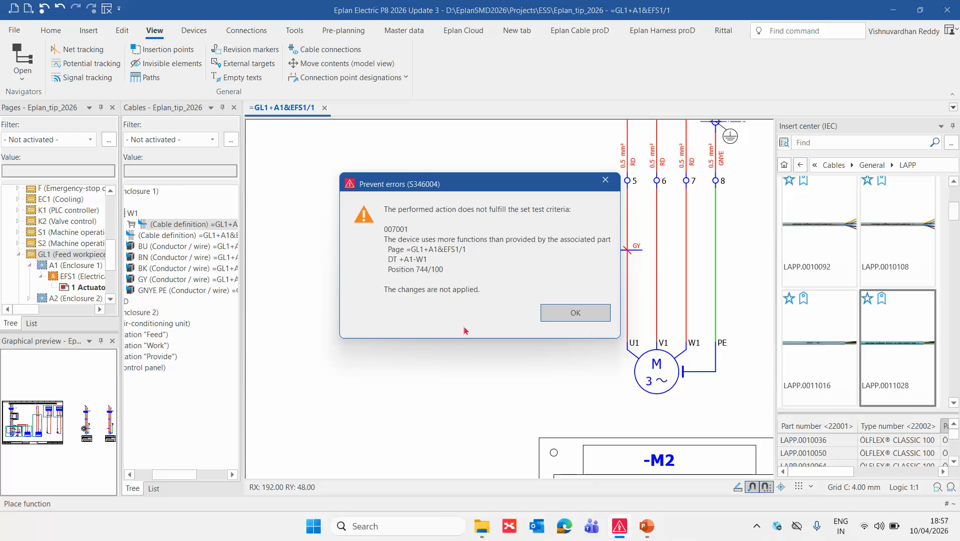
{"action": "left_click", "coordinate": [572, 313]}
{"action": "scroll", "coordinate": [571, 280], "scroll_direction": "down", "scroll_amount": 1}
{"action": "scroll", "coordinate": [570, 282], "scroll_direction": "down", "scroll_amount": 2}
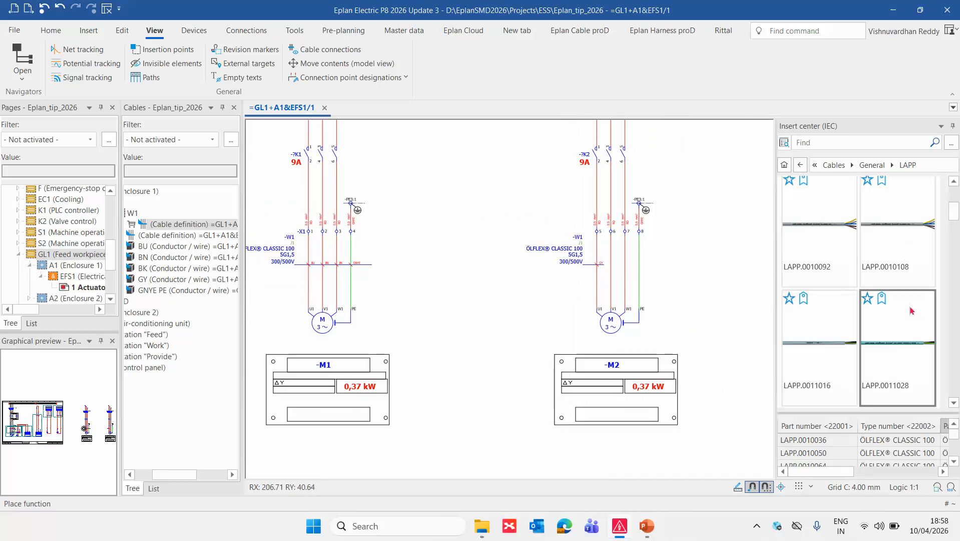
Reopen the project's check settings and review the Prevent errors check type of message 007001 in the Devices class.
{"action": "left_click", "coordinate": [16, 31]}
{"action": "left_click", "coordinate": [36, 390]}
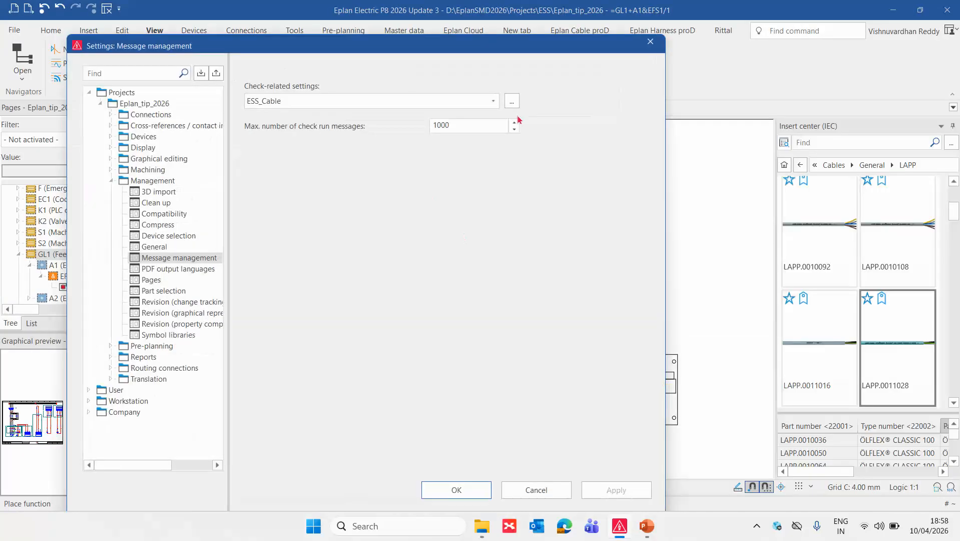
{"action": "left_click", "coordinate": [511, 101]}
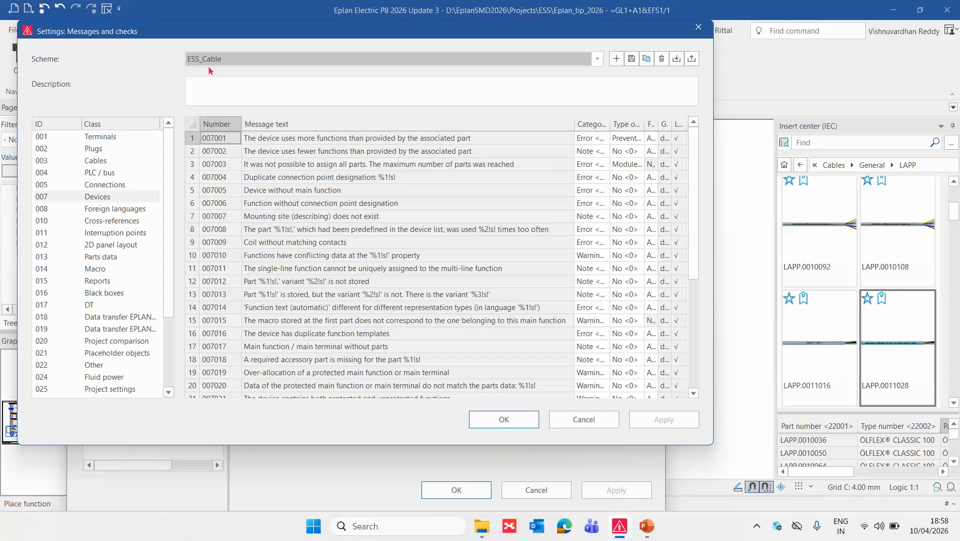
{"action": "left_click", "coordinate": [94, 201]}
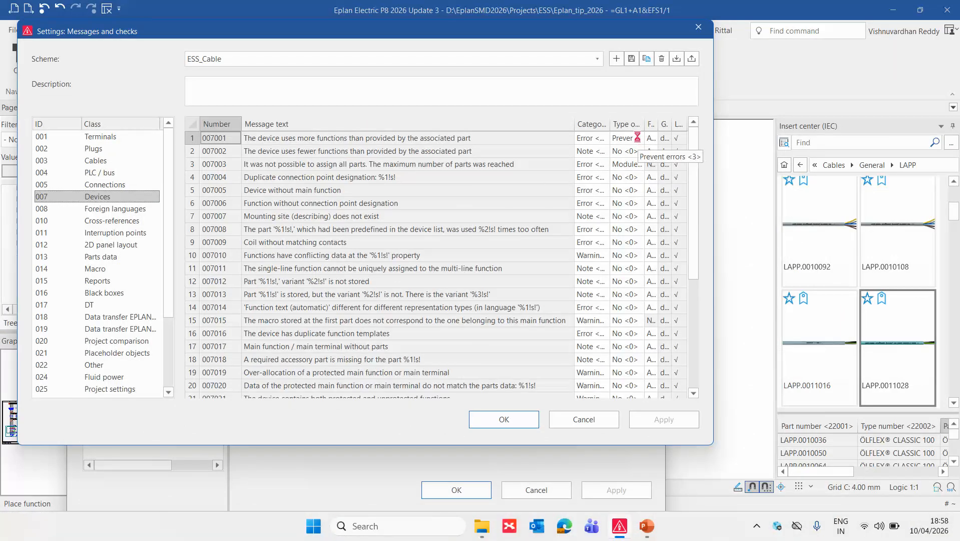
{"action": "left_click", "coordinate": [638, 139]}
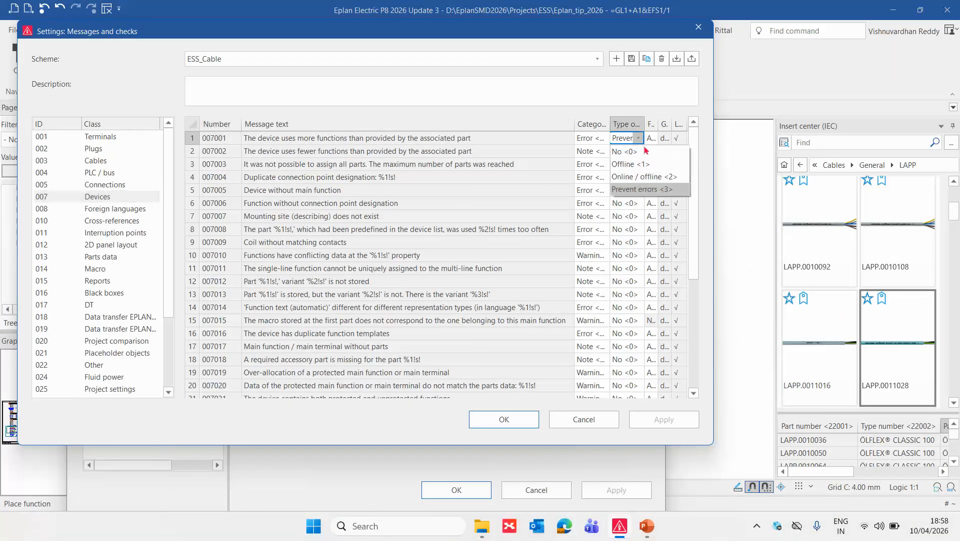
{"action": "left_click", "coordinate": [644, 190]}
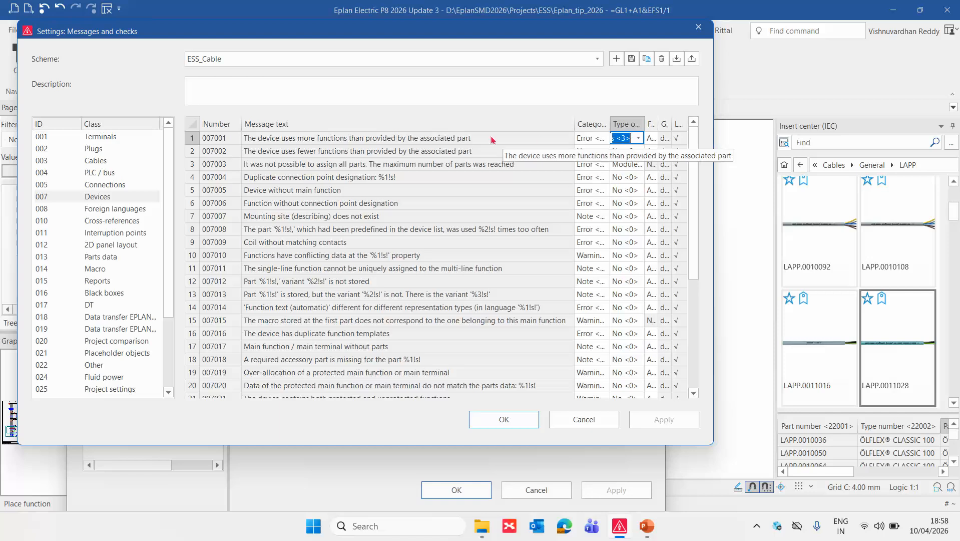
Narrow the message text column to show the check types, keep ESS_Cable as the scheme, and confirm the project settings.
{"action": "left_click_drag", "start_coordinate": [574, 124], "coordinate": [474, 124]}
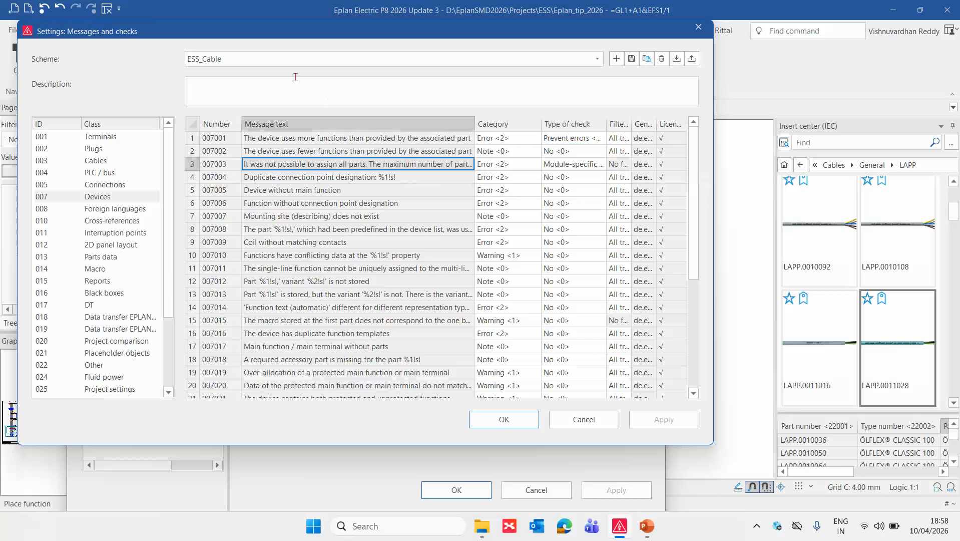
{"action": "left_click", "coordinate": [264, 60]}
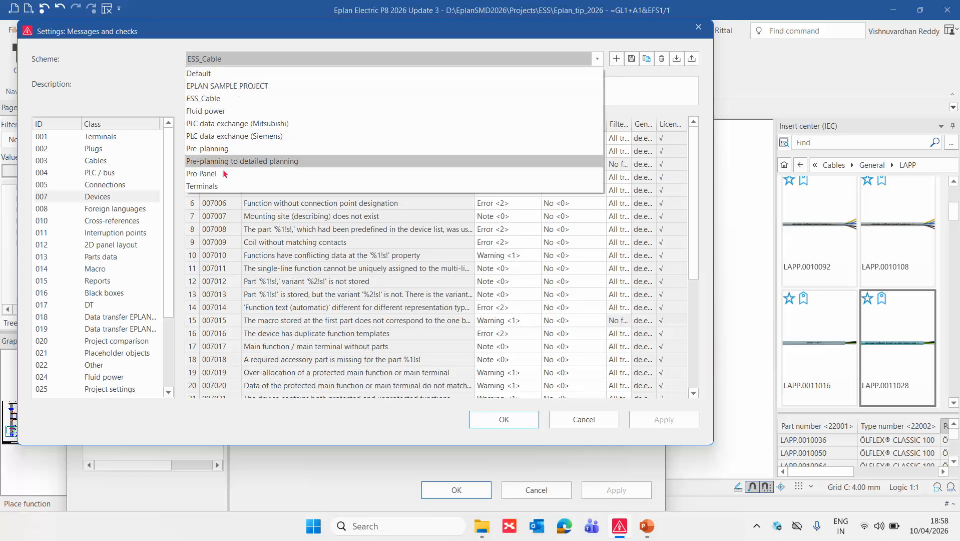
{"action": "left_click", "coordinate": [229, 100]}
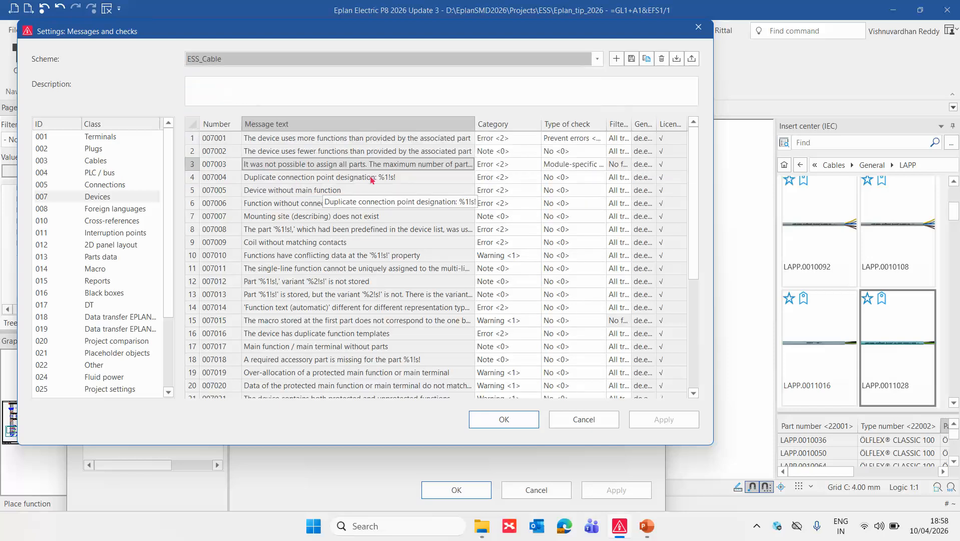
{"action": "left_click", "coordinate": [506, 426]}
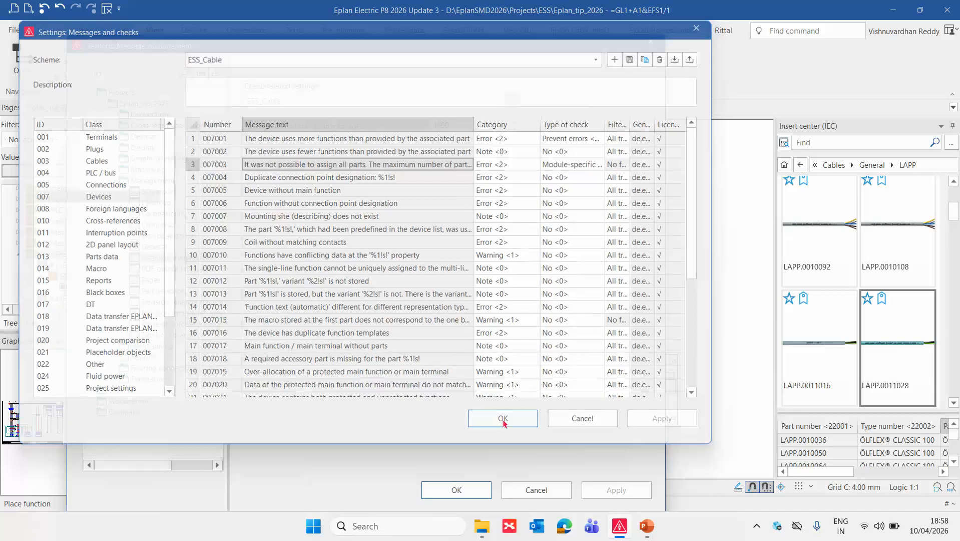
{"action": "left_click", "coordinate": [457, 489]}
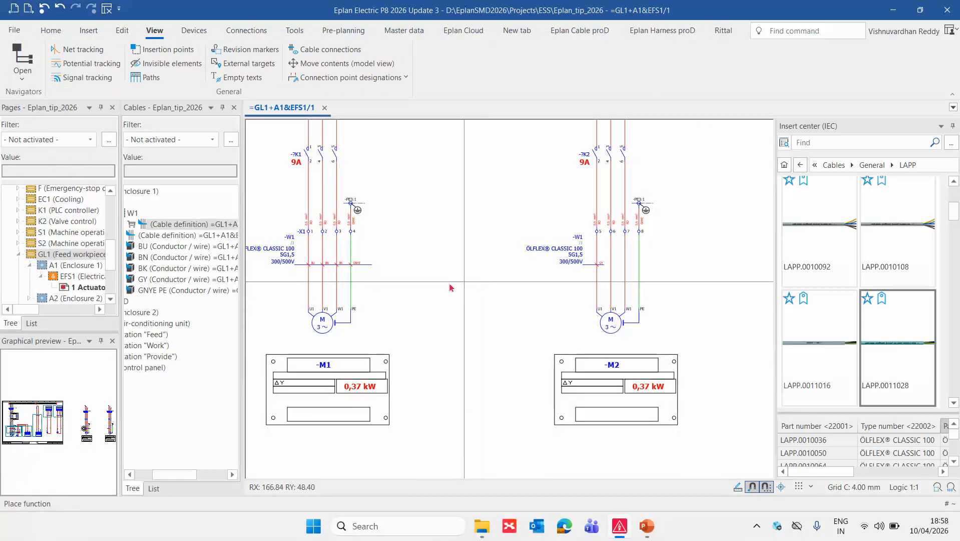
Examine the conductors under cable W1 in the Cables navigator, selecting the BU conductor.
{"action": "scroll", "coordinate": [521, 262], "scroll_direction": "up", "scroll_amount": 3}
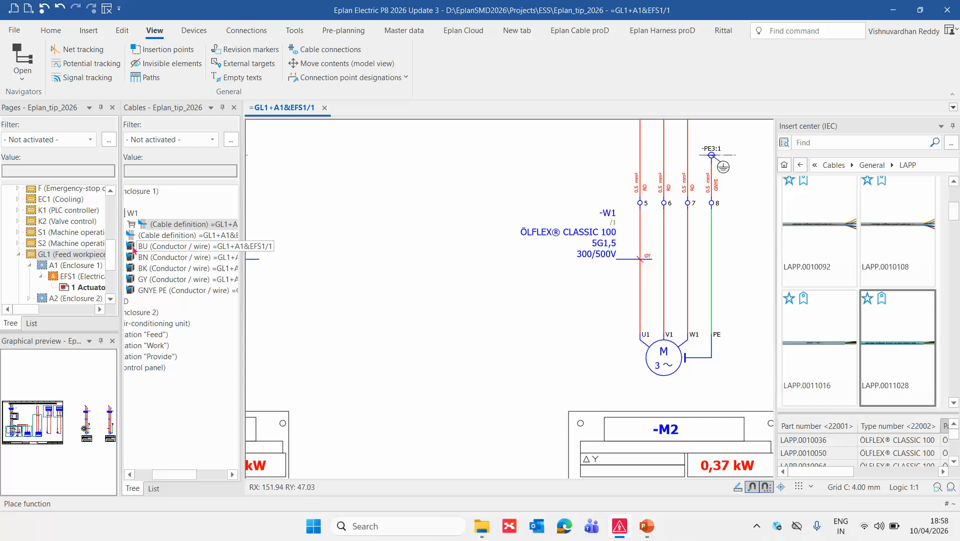
{"action": "left_click", "coordinate": [161, 251]}
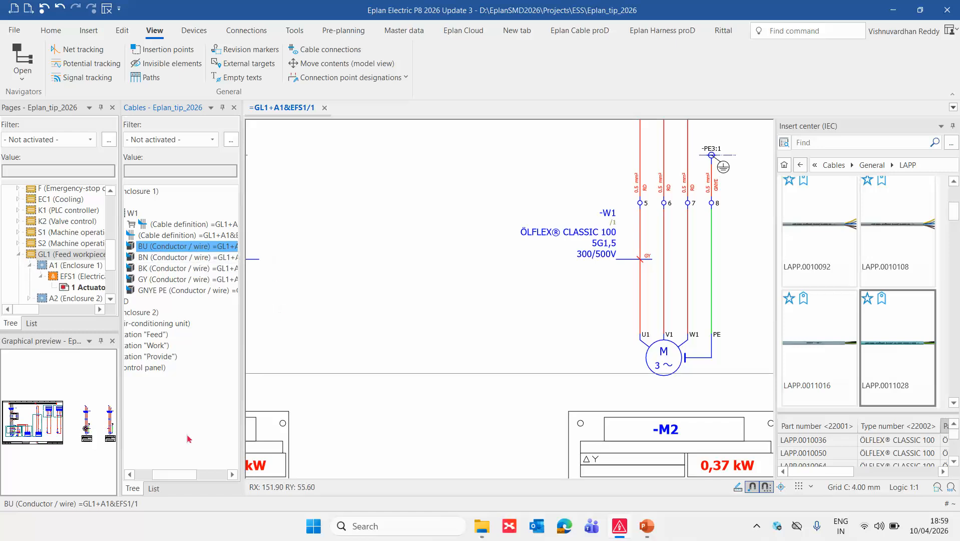
{"action": "left_click_drag", "start_coordinate": [174, 474], "coordinate": [158, 478]}
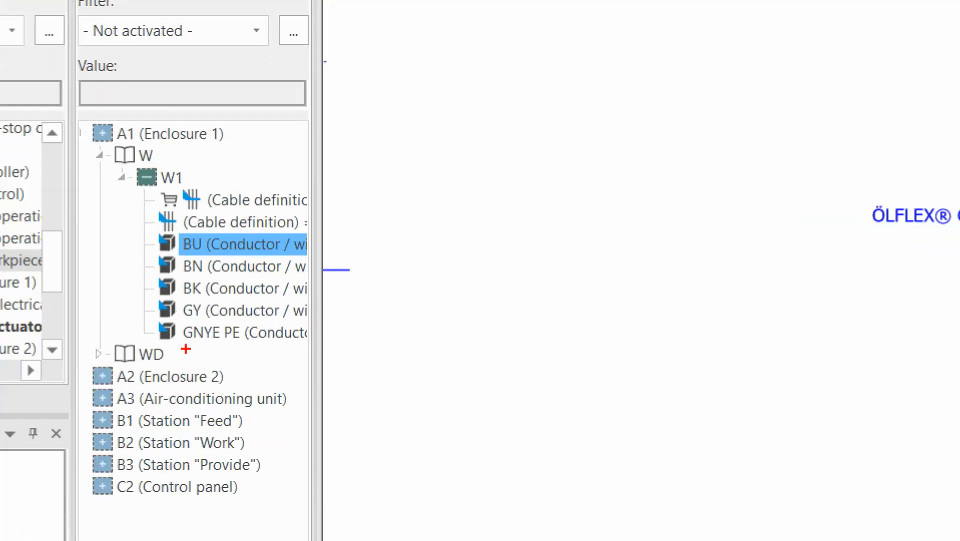
{"action": "left_click_drag", "start_coordinate": [186, 349], "coordinate": [207, 359]}
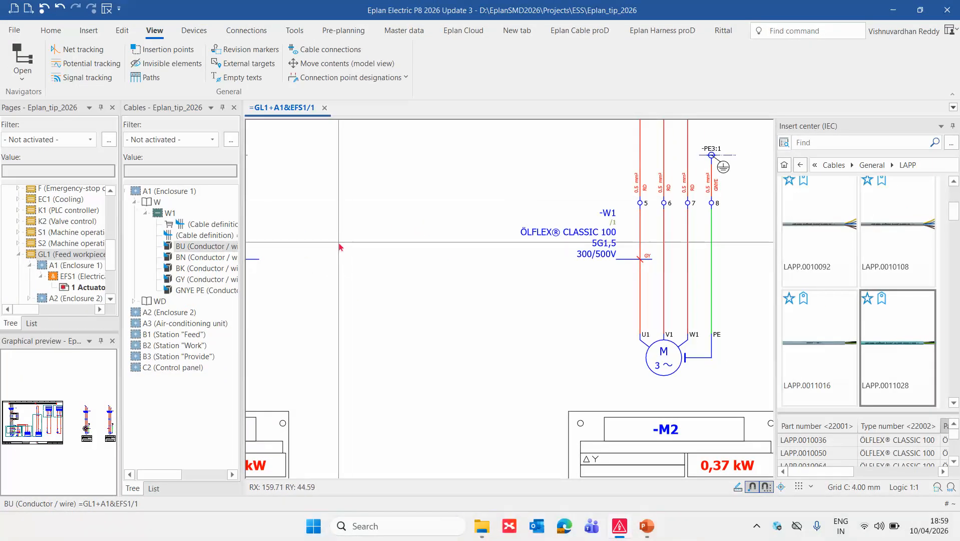
{"action": "scroll", "coordinate": [339, 246], "scroll_direction": "down", "scroll_amount": 5}
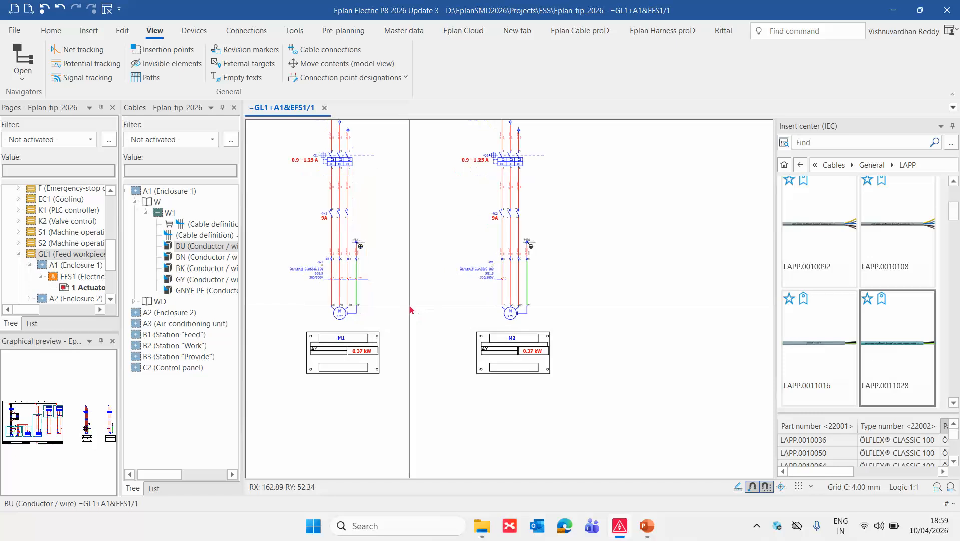
{"action": "scroll", "coordinate": [411, 309], "scroll_direction": "up", "scroll_amount": 2}
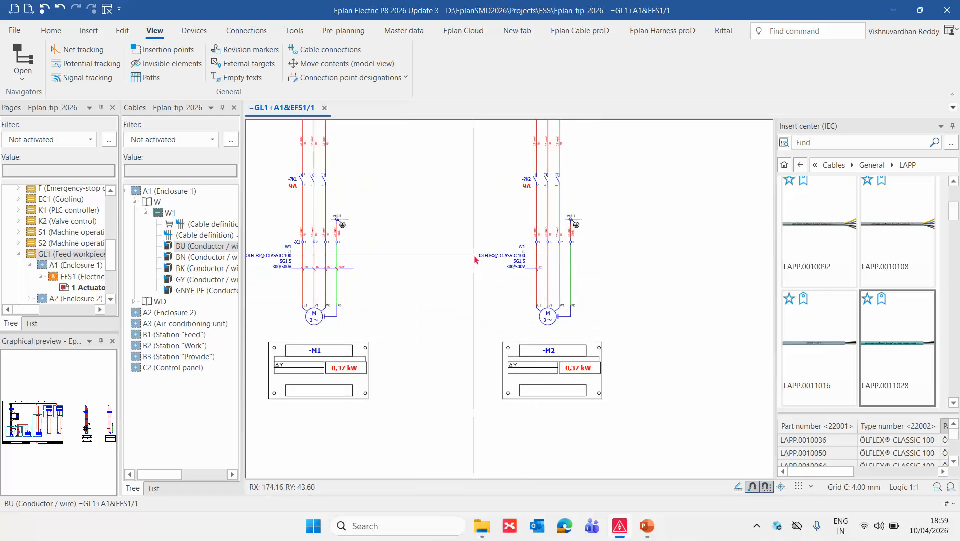
{"action": "scroll", "coordinate": [470, 267], "scroll_direction": "down", "scroll_amount": 2}
{"action": "scroll", "coordinate": [450, 246], "scroll_direction": "up", "scroll_amount": 2}
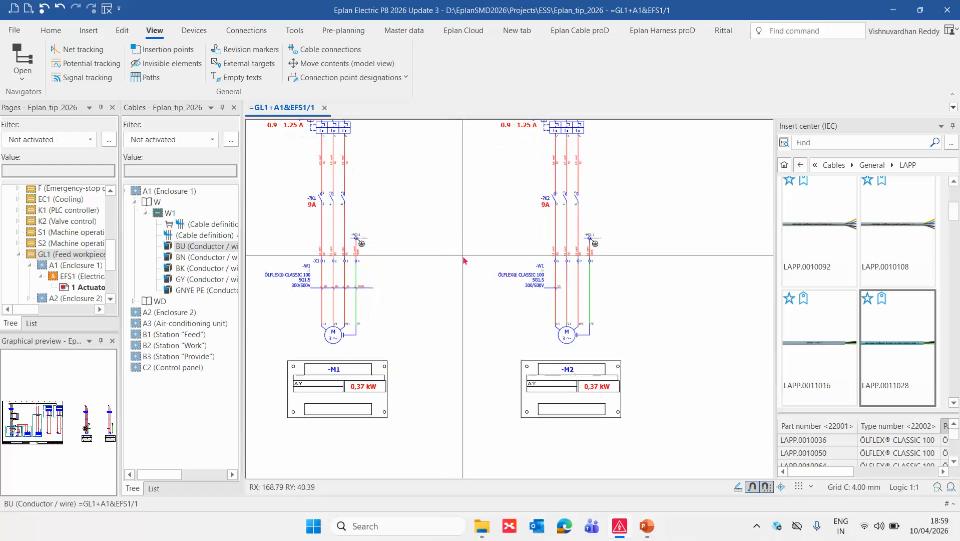
{"action": "scroll", "coordinate": [464, 261], "scroll_direction": "down", "scroll_amount": 1}
{"action": "scroll", "coordinate": [75, 257], "scroll_direction": "up", "scroll_amount": 5}
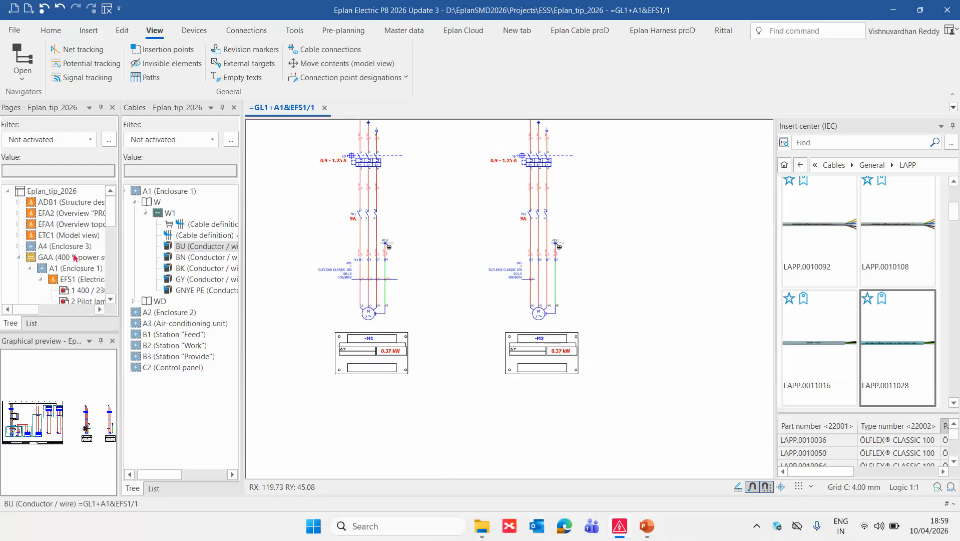
Open the report templates of project Eplan_tip_2026 and add a template of the Cable diagram type.
{"action": "left_click", "coordinate": [65, 190]}
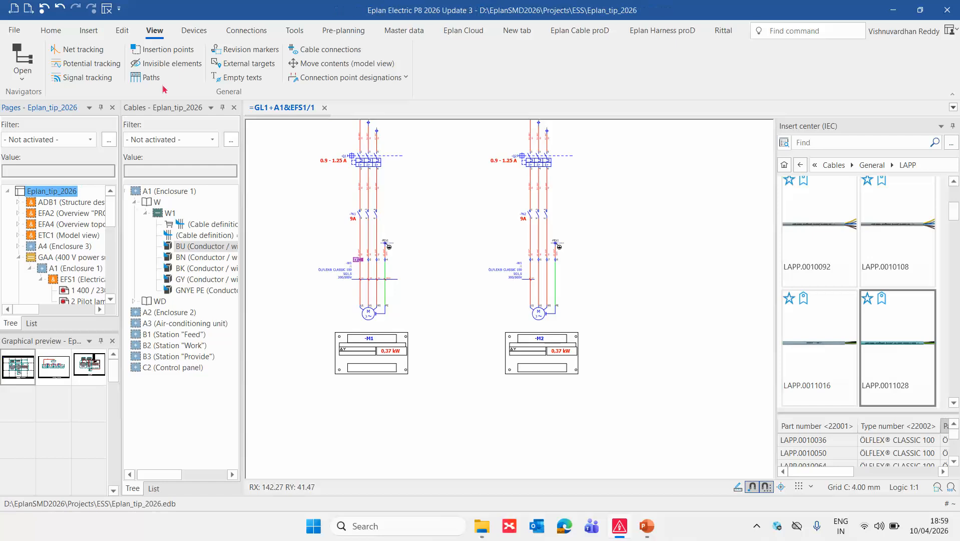
{"action": "left_click", "coordinate": [295, 30]}
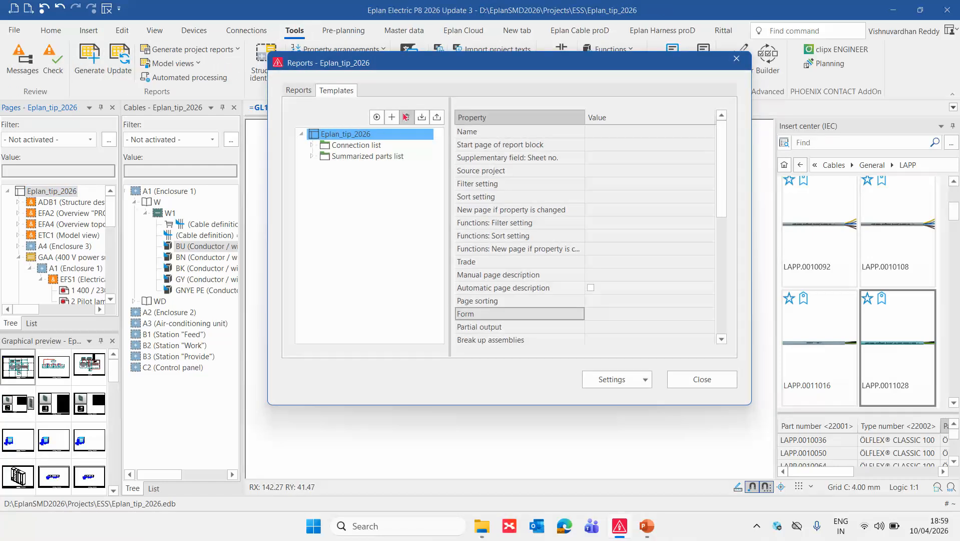
{"action": "left_click", "coordinate": [391, 117]}
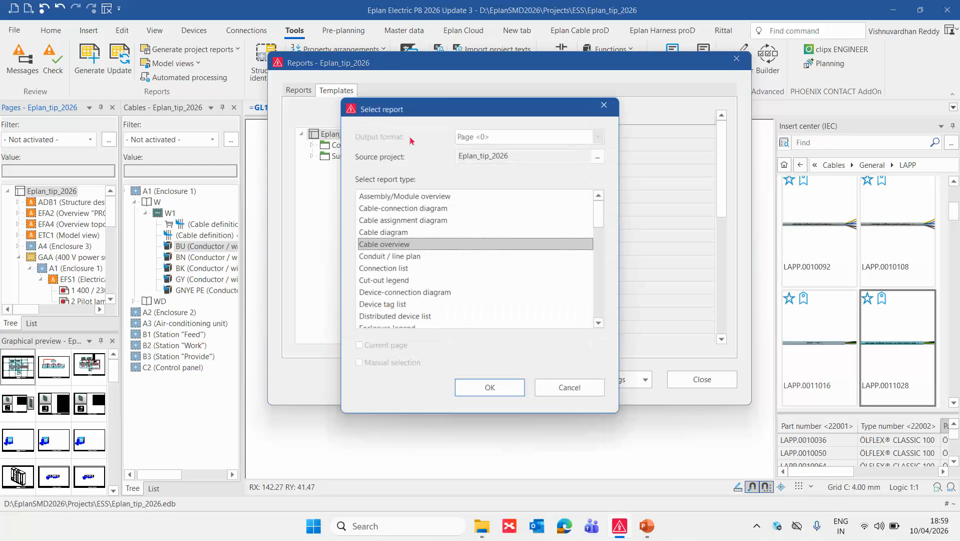
{"action": "double_click", "coordinate": [400, 233]}
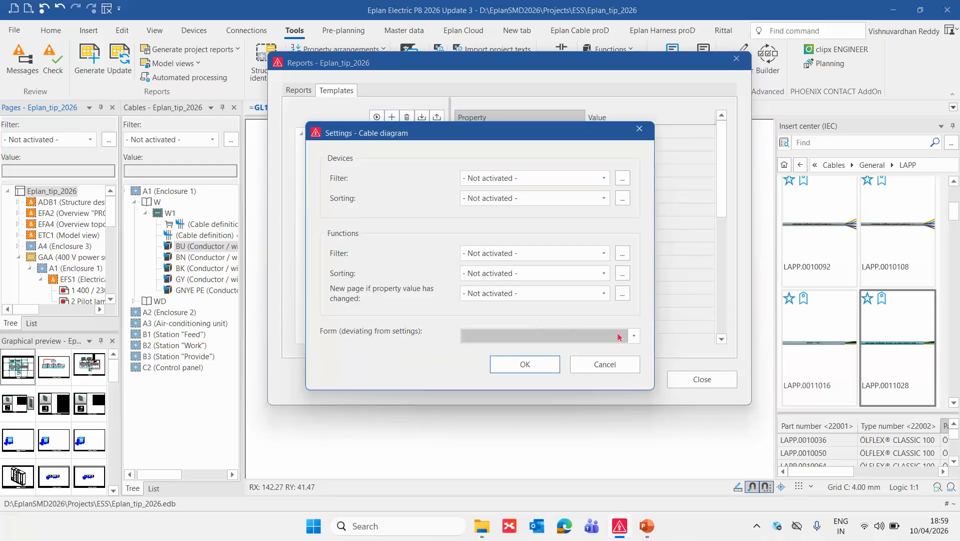
Assign the form F09_004.f09 to the cable diagram template and accept its settings.
{"action": "left_click", "coordinate": [632, 336]}
{"action": "left_click", "coordinate": [519, 391]}
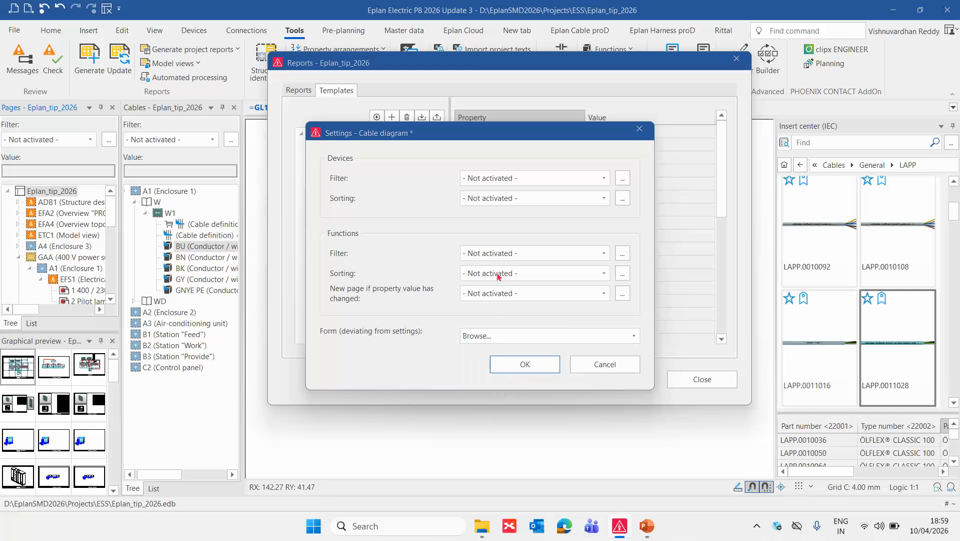
{"action": "left_click", "coordinate": [476, 314]}
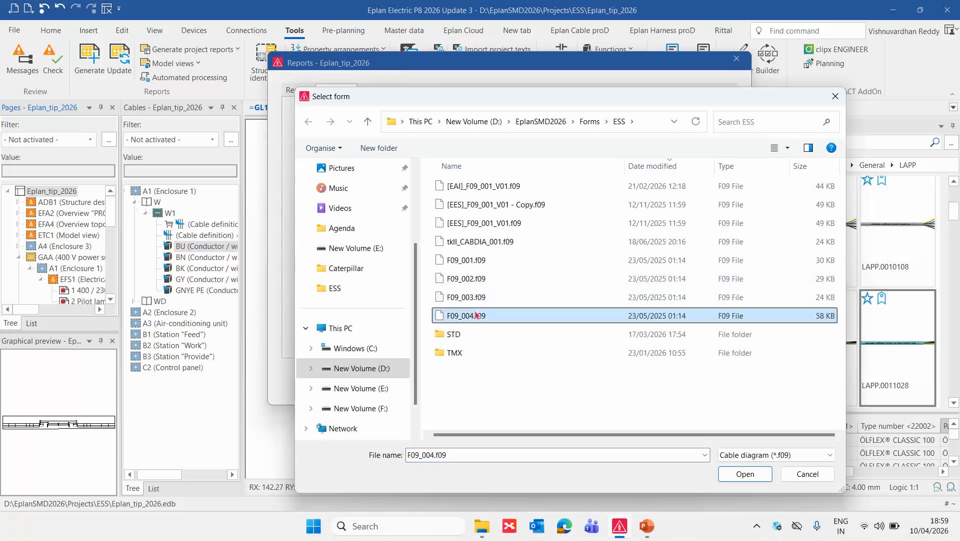
{"action": "left_click", "coordinate": [745, 474]}
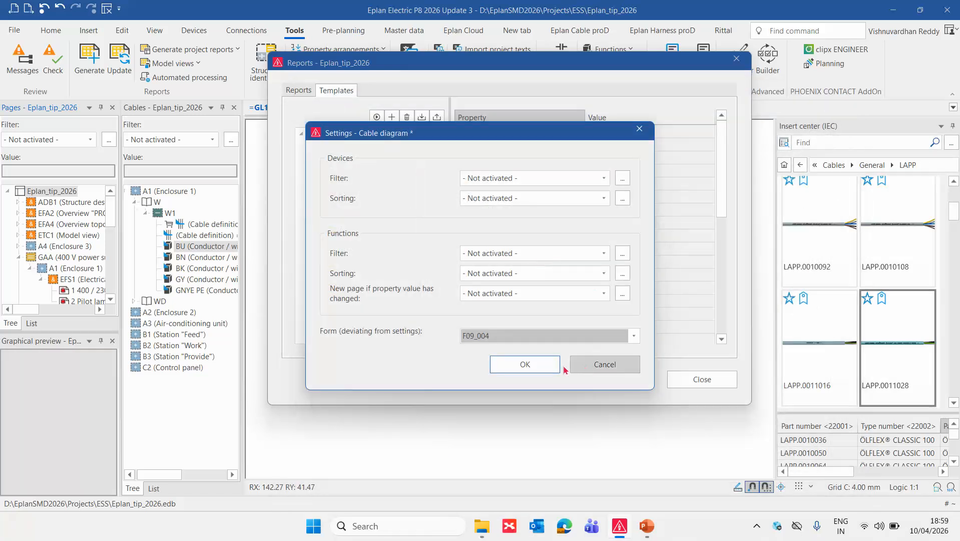
{"action": "left_click", "coordinate": [525, 364]}
Set the cable diagram's document type to EMB2 (Cable diagram) and generate the report.
{"action": "left_click", "coordinate": [611, 122]}
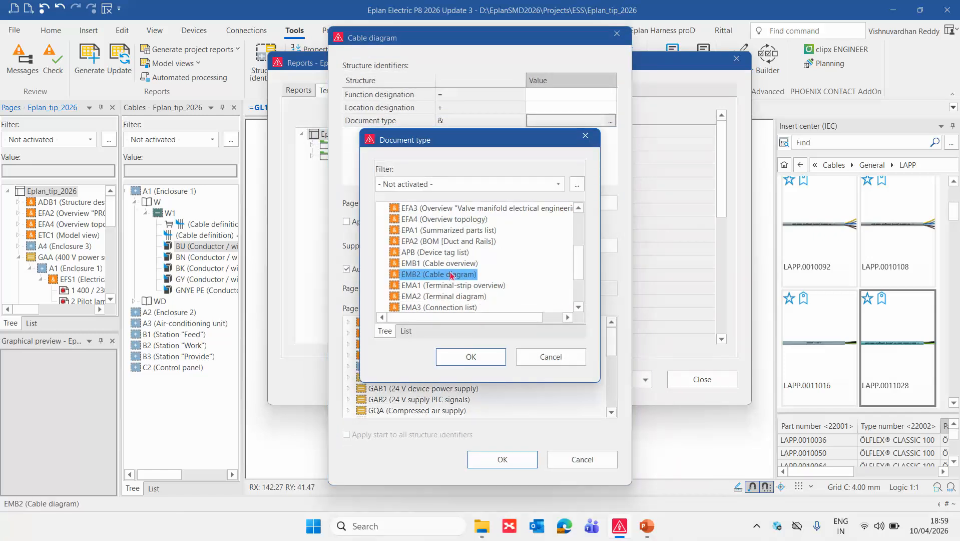
{"action": "double_click", "coordinate": [452, 275]}
{"action": "left_click", "coordinate": [508, 461]}
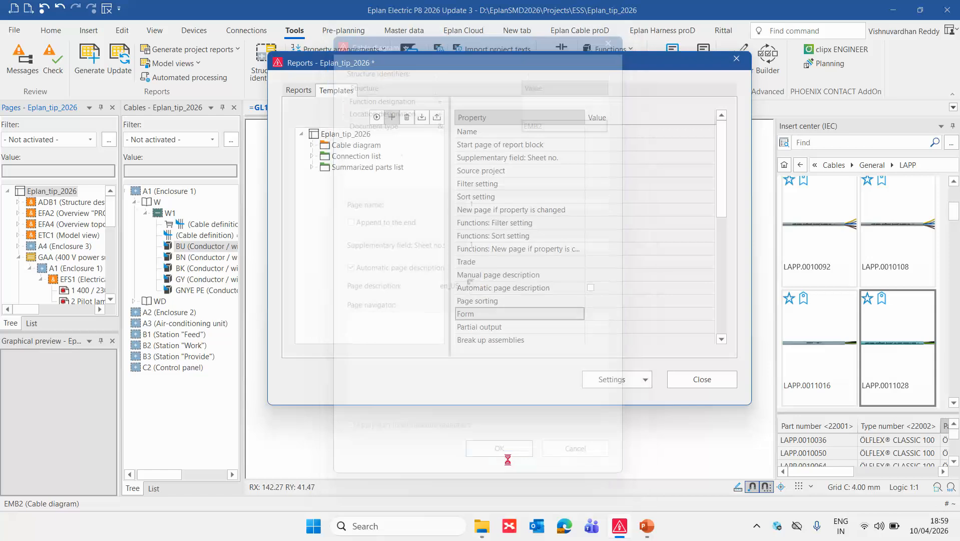
{"action": "left_click", "coordinate": [375, 117]}
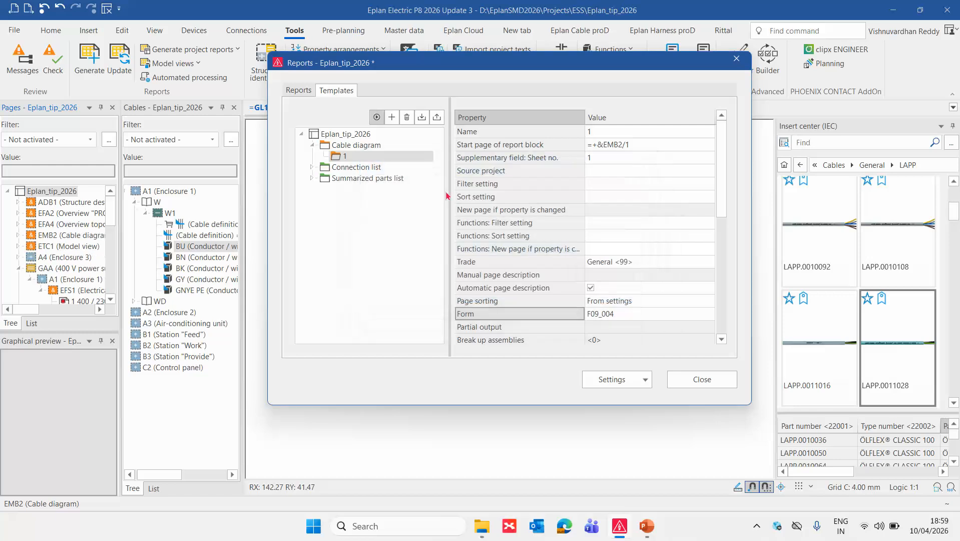
Add a report template of the Cable overview type to project Eplan_tip_2026.
{"action": "left_click", "coordinate": [356, 145]}
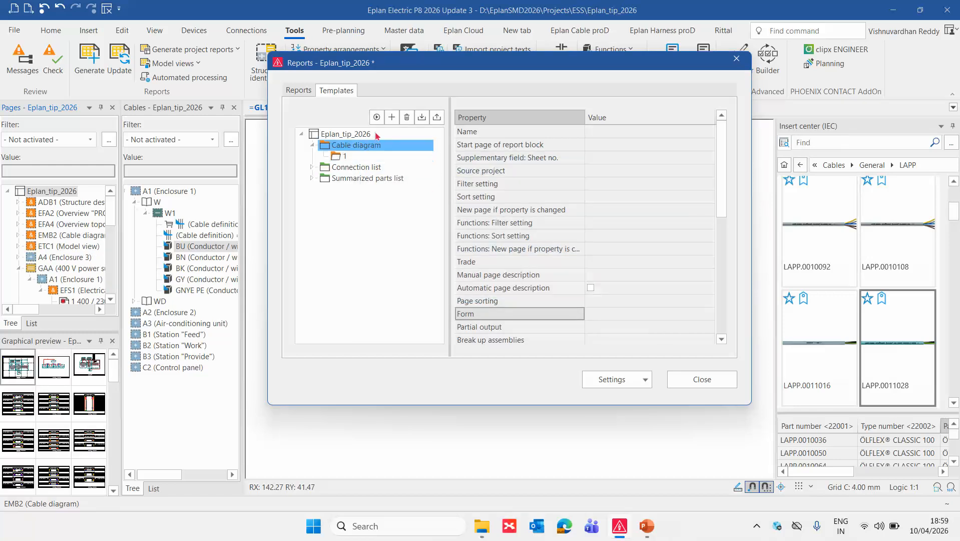
{"action": "left_click", "coordinate": [392, 117]}
{"action": "left_click", "coordinate": [395, 245]}
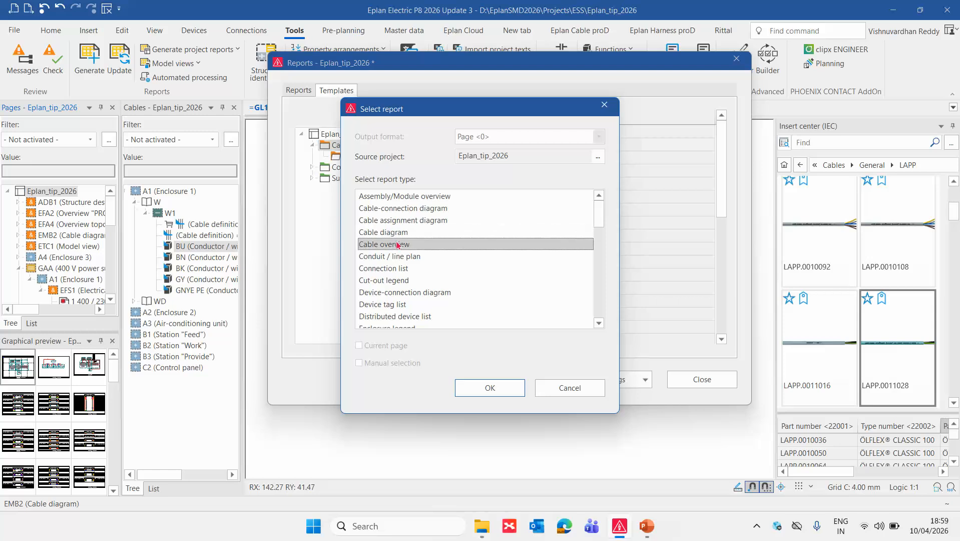
{"action": "left_click", "coordinate": [496, 387]}
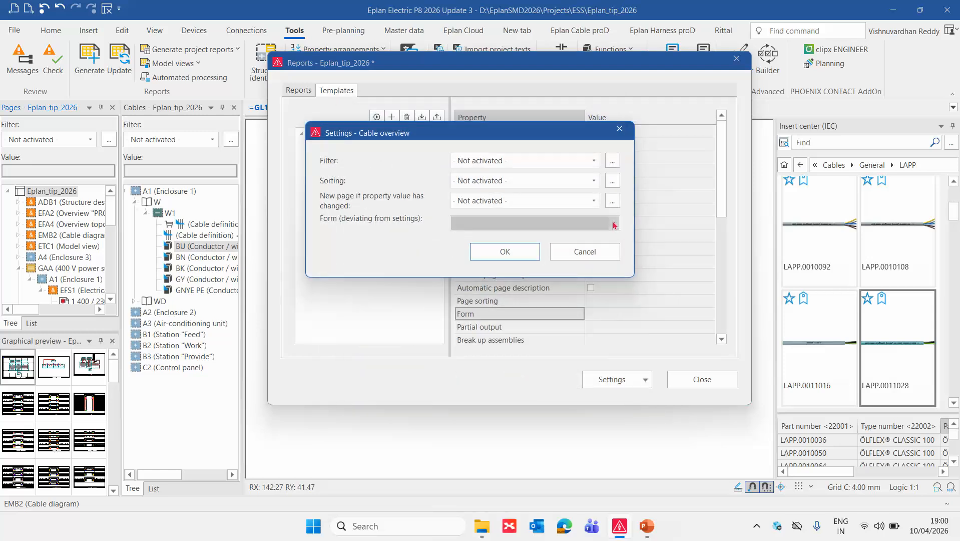
Assign the form F10_001.f10 to the cable overview template and accept its settings.
{"action": "left_click", "coordinate": [615, 226]}
{"action": "left_click", "coordinate": [466, 300]}
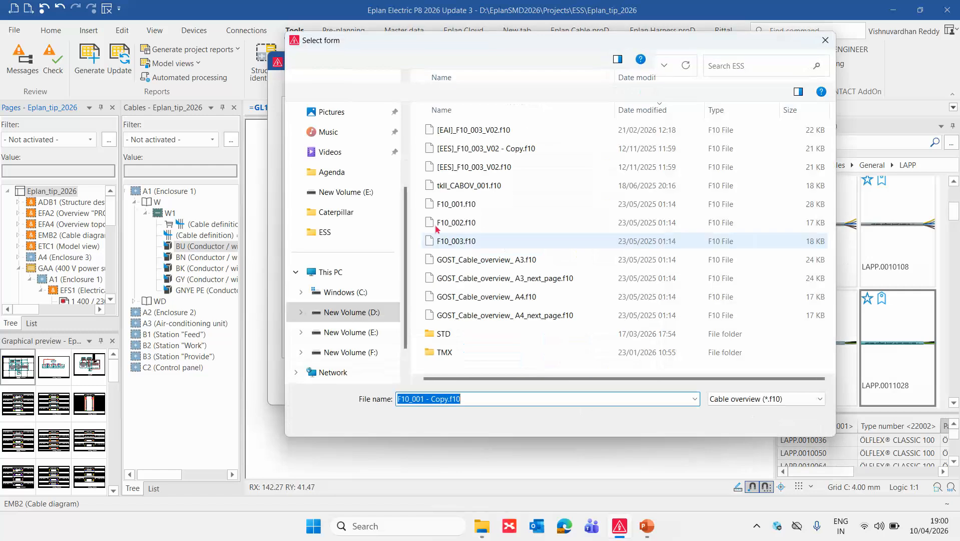
{"action": "left_click", "coordinate": [456, 205]}
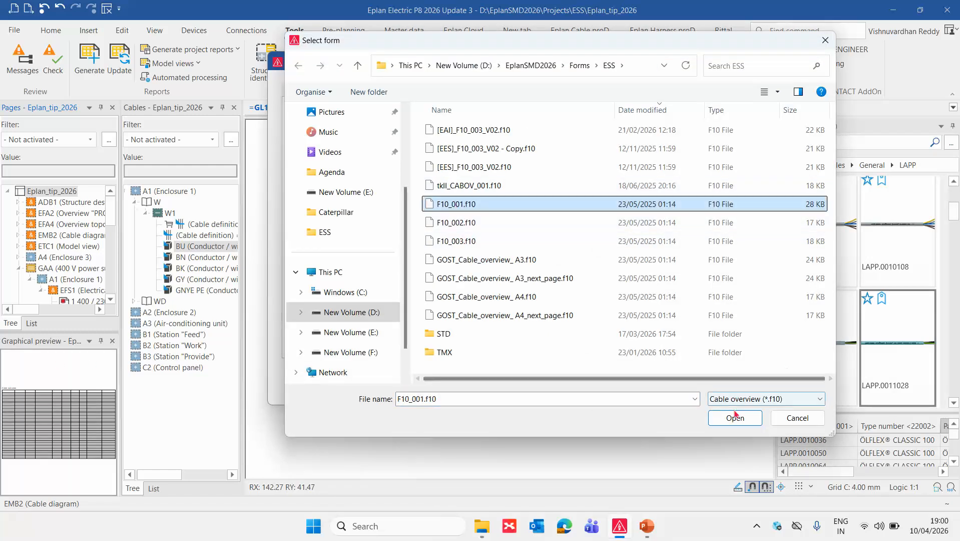
{"action": "left_click", "coordinate": [735, 417]}
{"action": "left_click", "coordinate": [533, 255]}
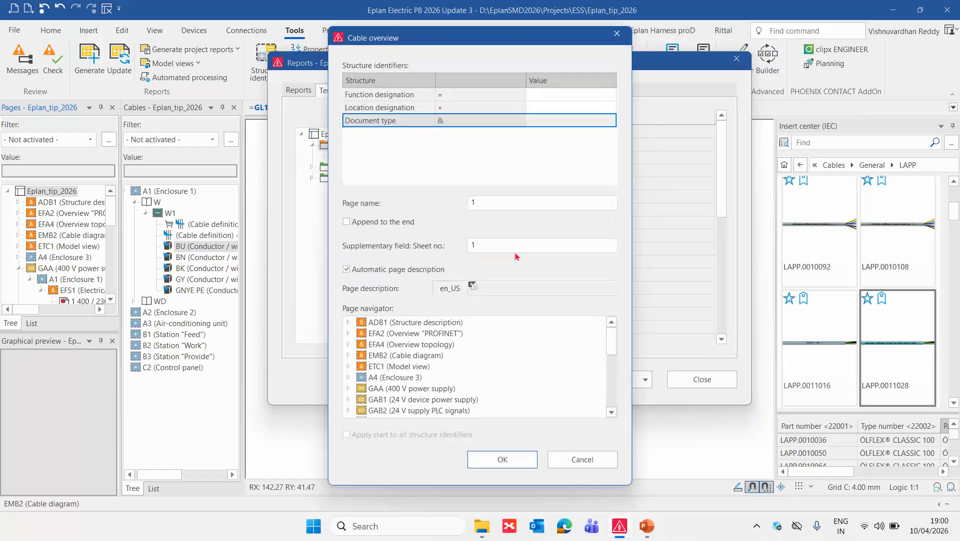
Set the cable overview's document type to EMB1 (Cable overview) and accept the page structure.
{"action": "left_click", "coordinate": [611, 123]}
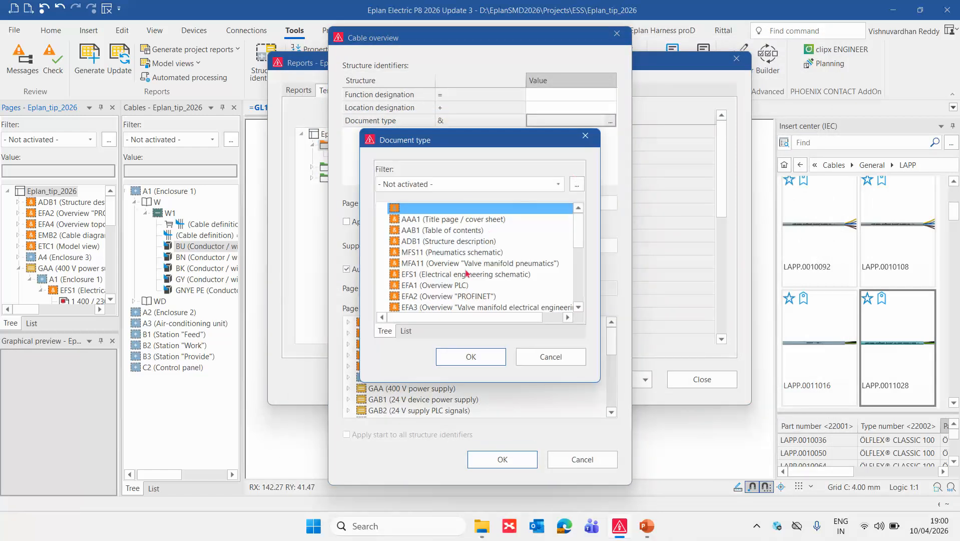
{"action": "scroll", "coordinate": [466, 279], "scroll_direction": "down", "scroll_amount": 3}
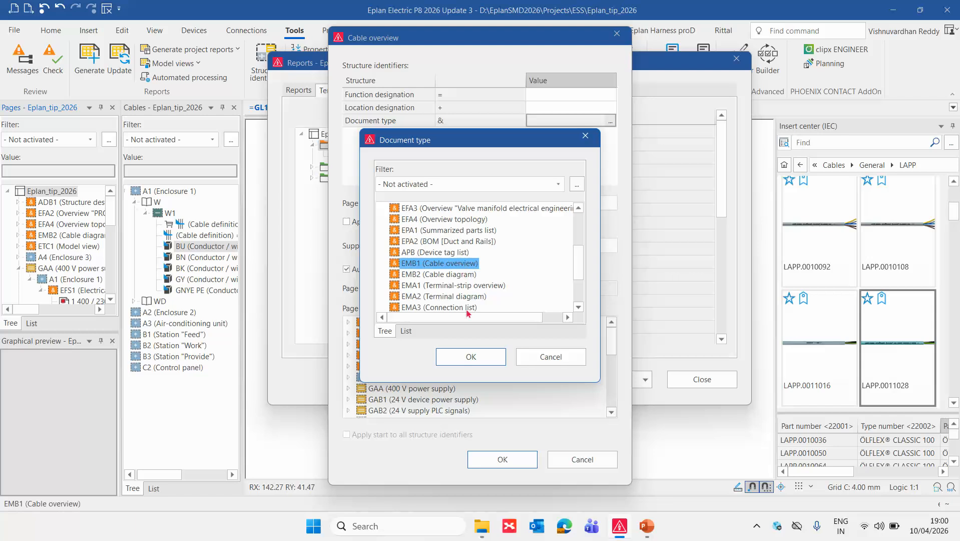
{"action": "left_click", "coordinate": [473, 357]}
{"action": "left_click", "coordinate": [507, 459]}
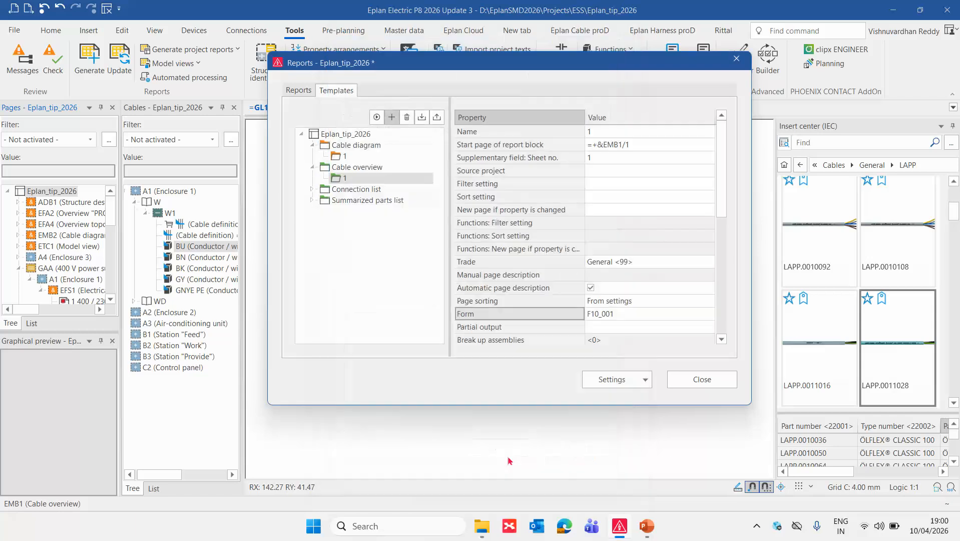
Generate the report from the cable overview template and close the report management.
{"action": "right_click", "coordinate": [339, 182]}
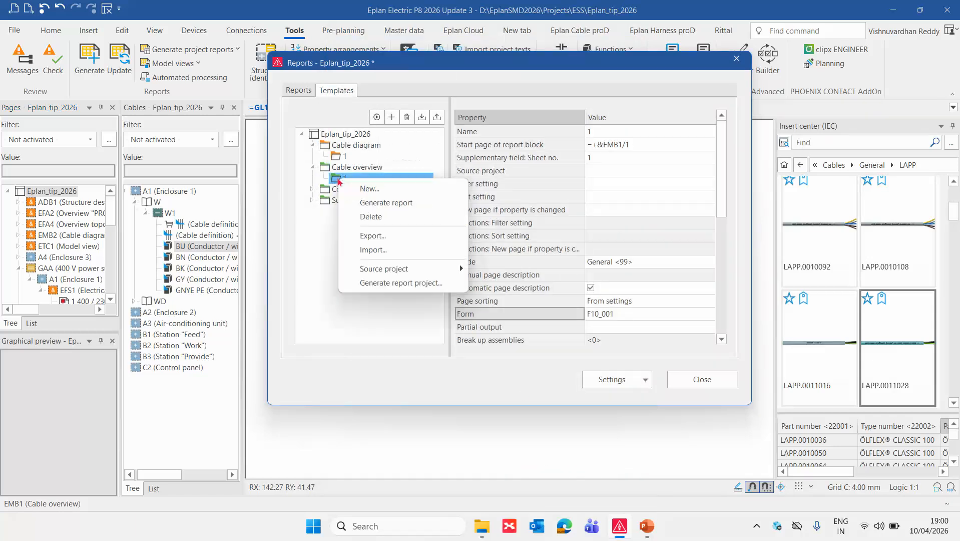
{"action": "left_click", "coordinate": [381, 200]}
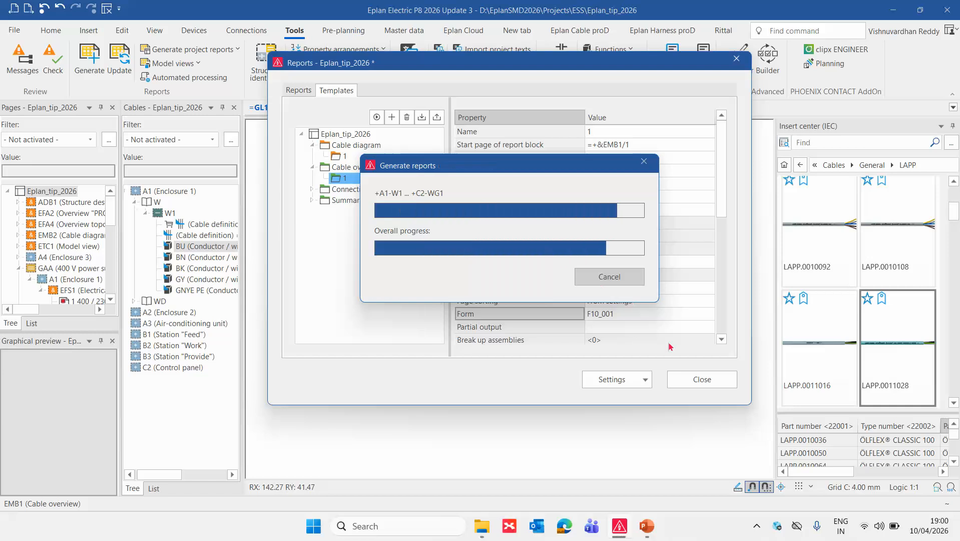
{"action": "left_click", "coordinate": [701, 383]}
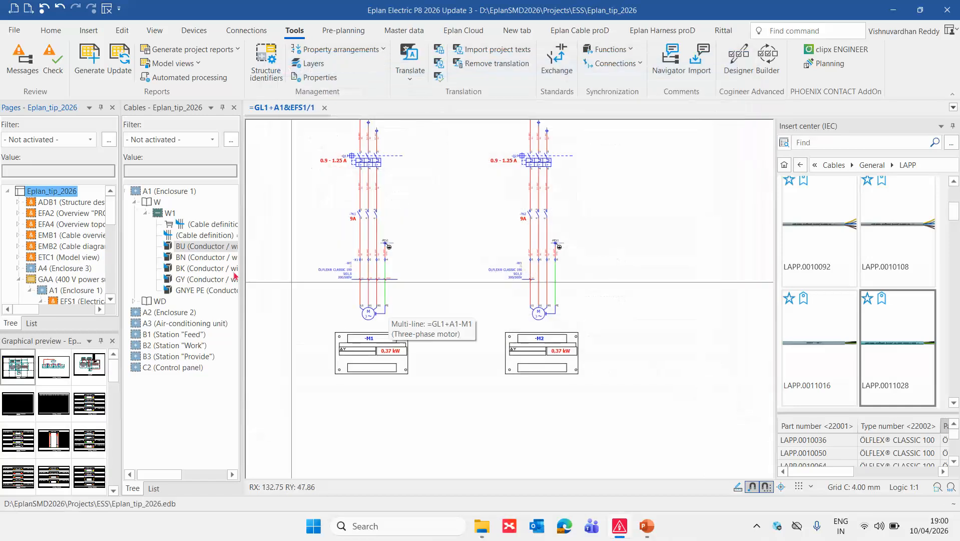
Open page 1 of the EMB1 cable overview and examine the total and used conductors of cable +A1-W1.
{"action": "double_click", "coordinate": [56, 235]}
{"action": "double_click", "coordinate": [57, 246]}
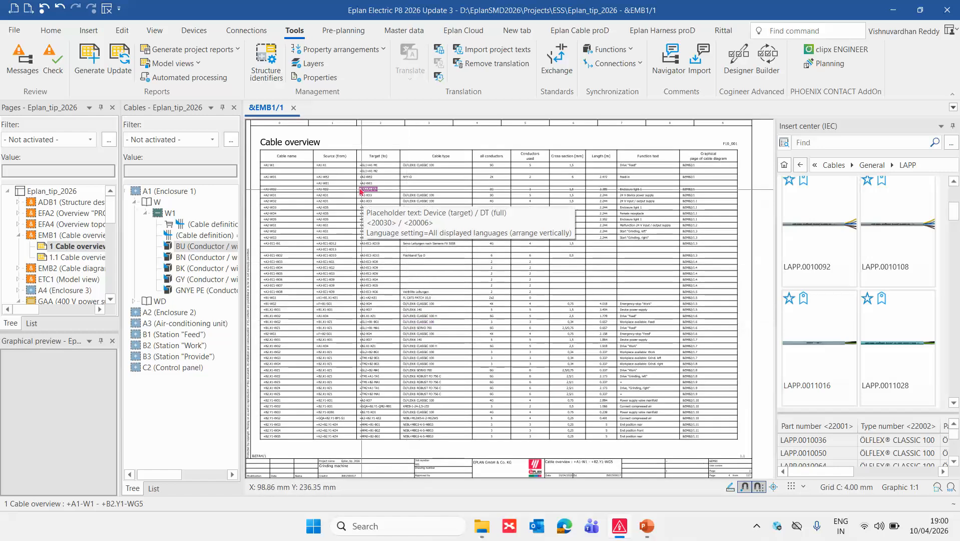
{"action": "scroll", "coordinate": [361, 189], "scroll_direction": "up", "scroll_amount": 2}
{"action": "scroll", "coordinate": [570, 173], "scroll_direction": "up", "scroll_amount": 1}
{"action": "middle_click_drag", "start_coordinate": [490, 174], "coordinate": [659, 251]}
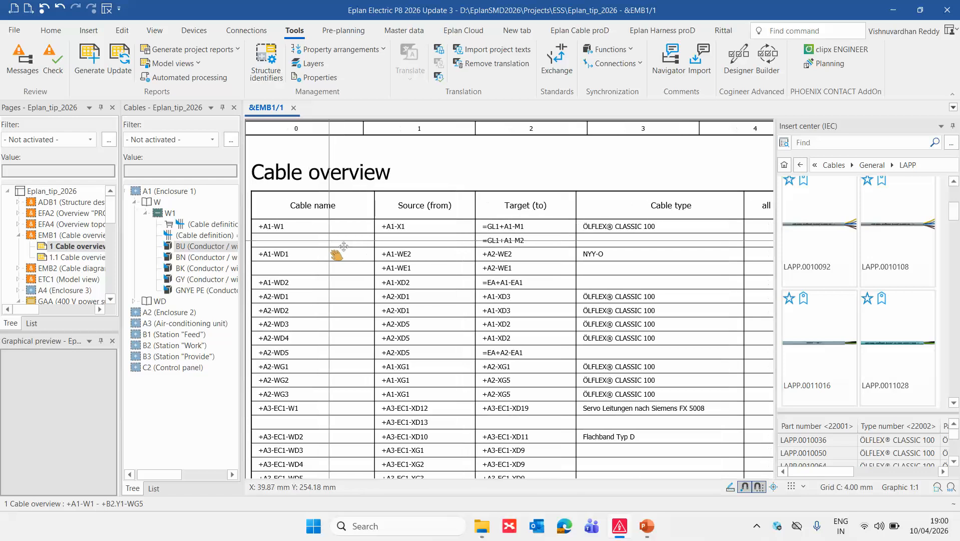
{"action": "middle_click_drag", "start_coordinate": [331, 243], "coordinate": [283, 243]}
{"action": "middle_click_drag", "start_coordinate": [516, 241], "coordinate": [335, 253]}
{"action": "scroll", "coordinate": [474, 246], "scroll_direction": "up", "scroll_amount": 1}
{"action": "middle_click_drag", "start_coordinate": [466, 255], "coordinate": [396, 261]}
{"action": "middle_click_drag", "start_coordinate": [499, 264], "coordinate": [402, 264]}
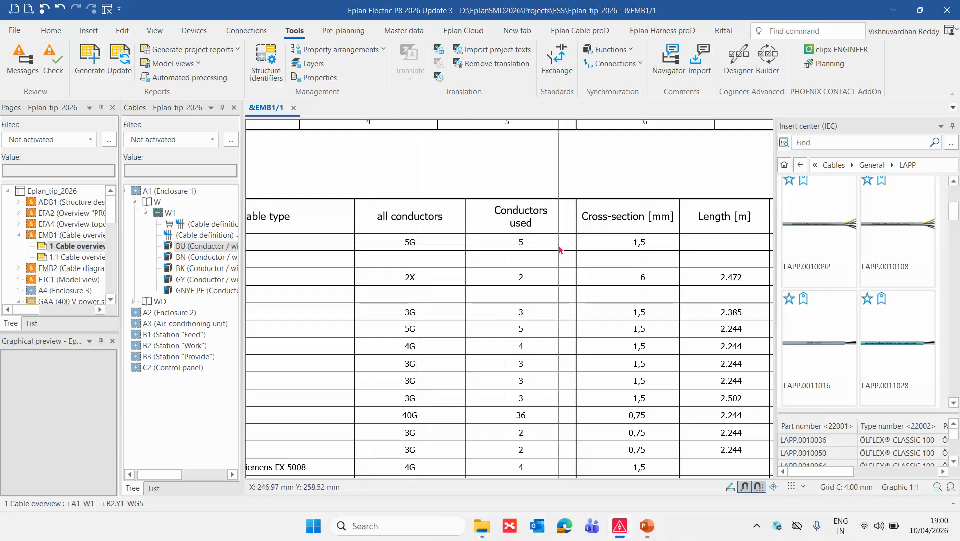
{"action": "middle_click_drag", "start_coordinate": [560, 248], "coordinate": [527, 253]}
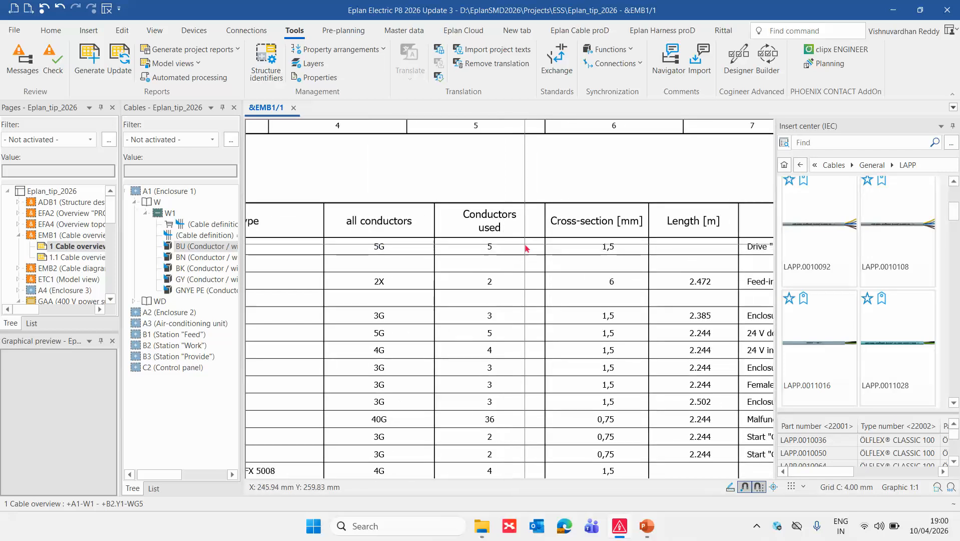
Compare the all conductors and conductors used columns for the remaining cables in the cable overview.
{"action": "scroll", "coordinate": [527, 249], "scroll_direction": "down", "scroll_amount": 4}
{"action": "scroll", "coordinate": [550, 209], "scroll_direction": "up", "scroll_amount": 4}
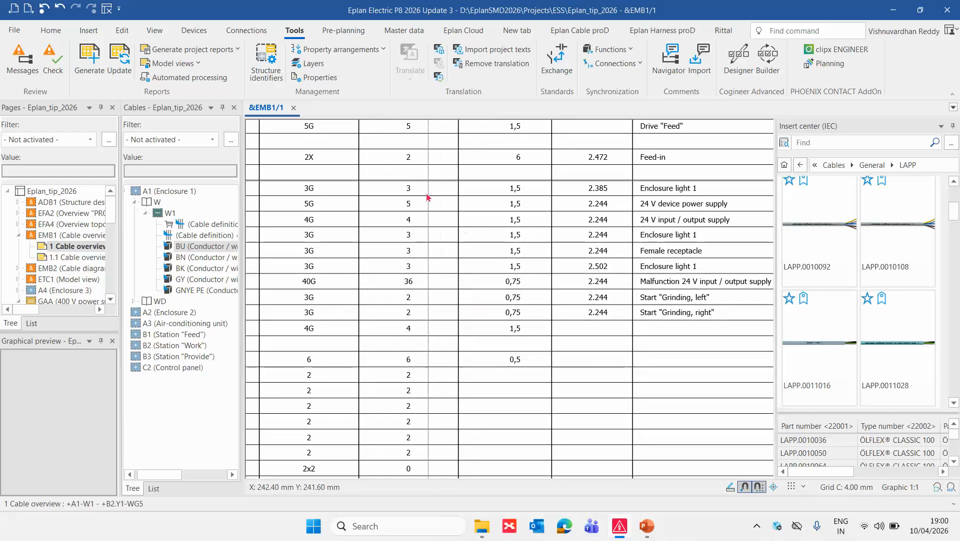
{"action": "scroll", "coordinate": [445, 224], "scroll_direction": "down", "scroll_amount": 2}
{"action": "scroll", "coordinate": [458, 379], "scroll_direction": "up", "scroll_amount": 3}
{"action": "middle_click_drag", "start_coordinate": [458, 379], "coordinate": [496, 470]}
{"action": "scroll", "coordinate": [452, 233], "scroll_direction": "down", "scroll_amount": 1}
{"action": "middle_click_drag", "start_coordinate": [463, 128], "coordinate": [473, 285]}
{"action": "scroll", "coordinate": [471, 283], "scroll_direction": "up", "scroll_amount": 3}
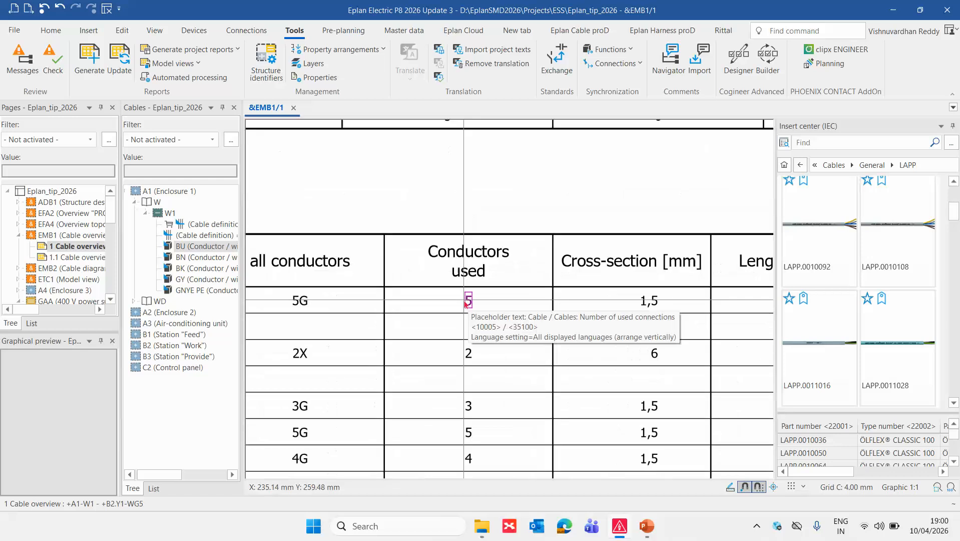
{"action": "scroll", "coordinate": [432, 266], "scroll_direction": "down", "scroll_amount": 1}
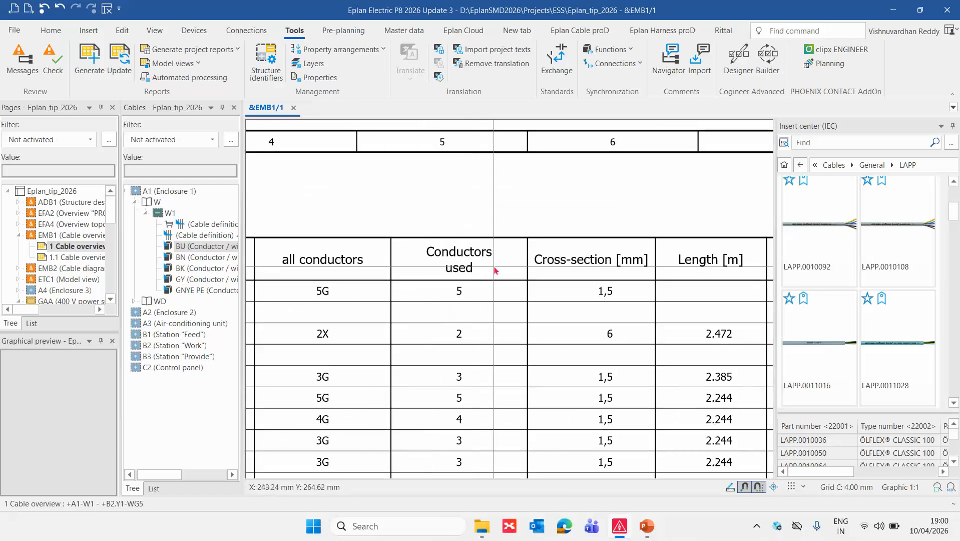
{"action": "scroll", "coordinate": [496, 197], "scroll_direction": "down", "scroll_amount": 2}
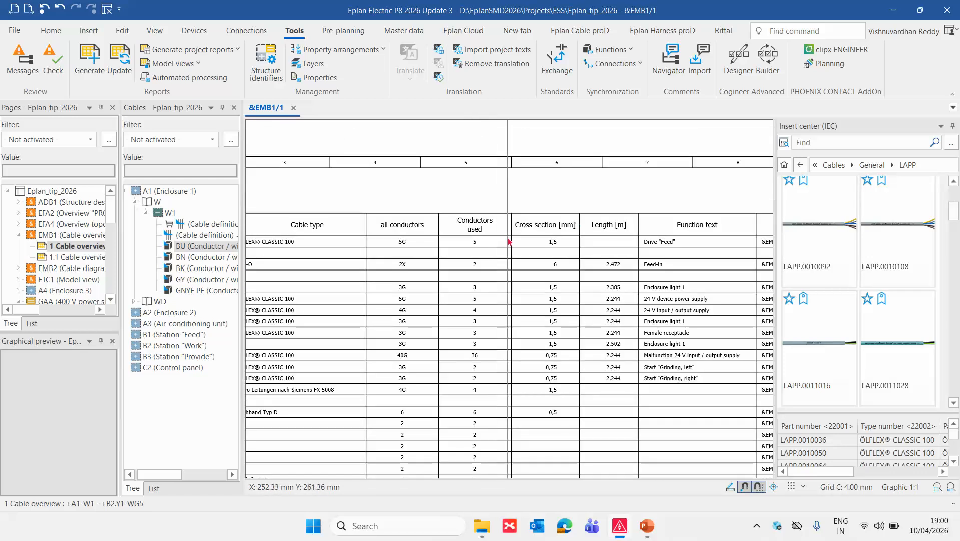
{"action": "scroll", "coordinate": [453, 177], "scroll_direction": "down", "scroll_amount": 1}
{"action": "scroll", "coordinate": [515, 291], "scroll_direction": "up", "scroll_amount": 2}
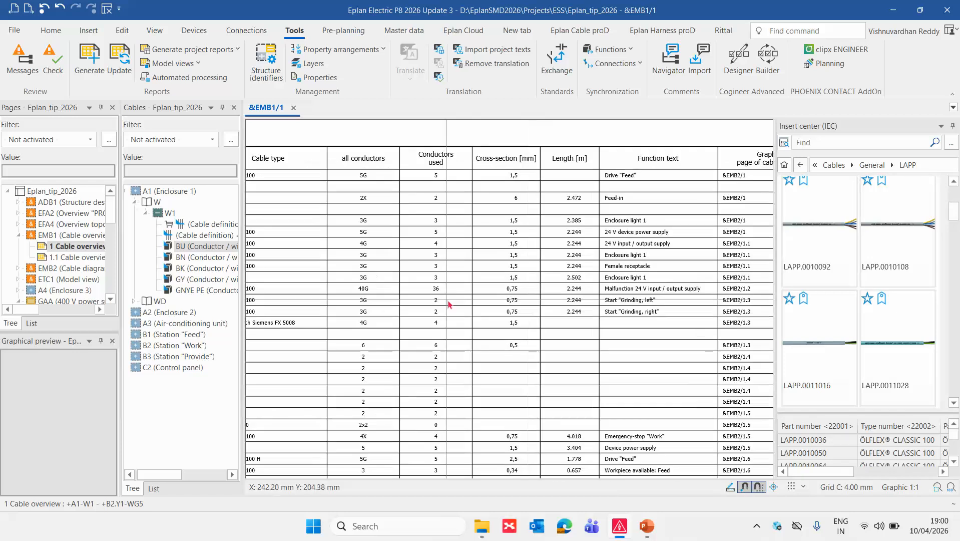
Expand cables WD1 and WD2 of enclosure A1 and WD1 to WD3 of enclosure A2 in the Cables navigator to examine their conductors.
{"action": "double_click", "coordinate": [144, 313]}
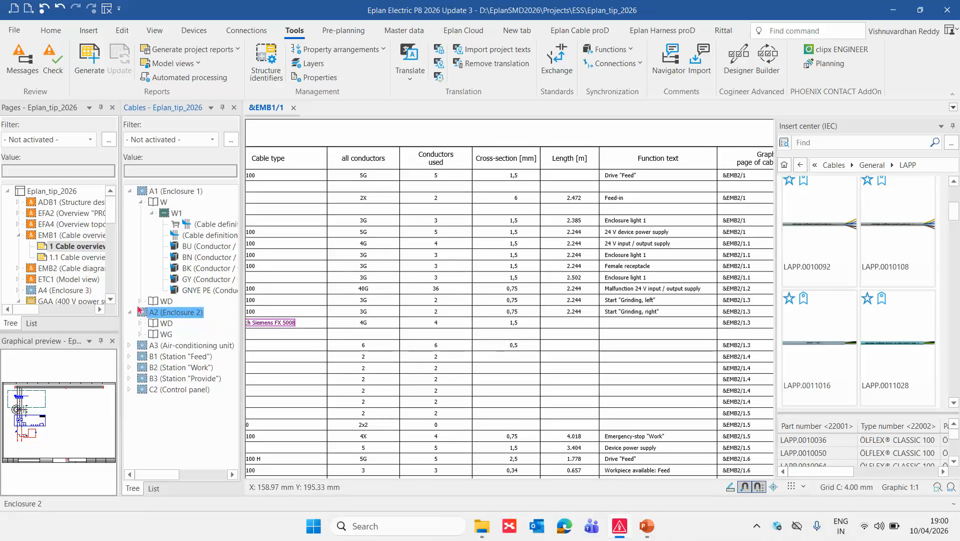
{"action": "left_click", "coordinate": [140, 302]}
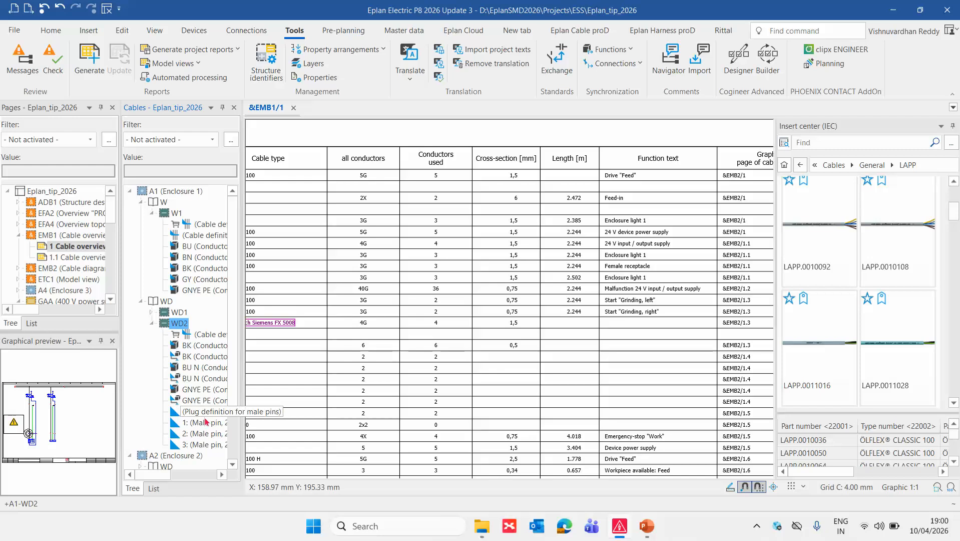
{"action": "left_click", "coordinate": [151, 313]}
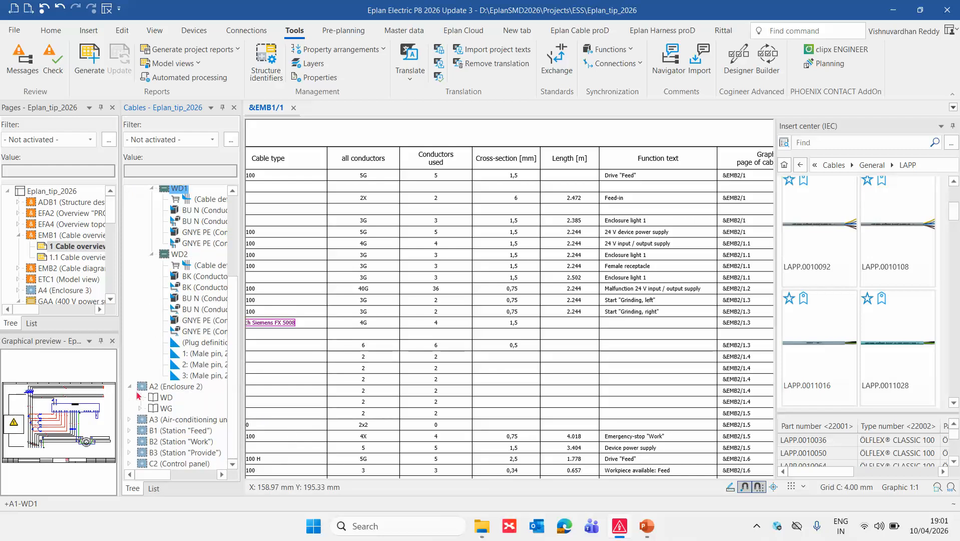
{"action": "left_click", "coordinate": [140, 397]}
{"action": "scroll", "coordinate": [172, 394], "scroll_direction": "down", "scroll_amount": 2}
{"action": "left_click", "coordinate": [151, 375]}
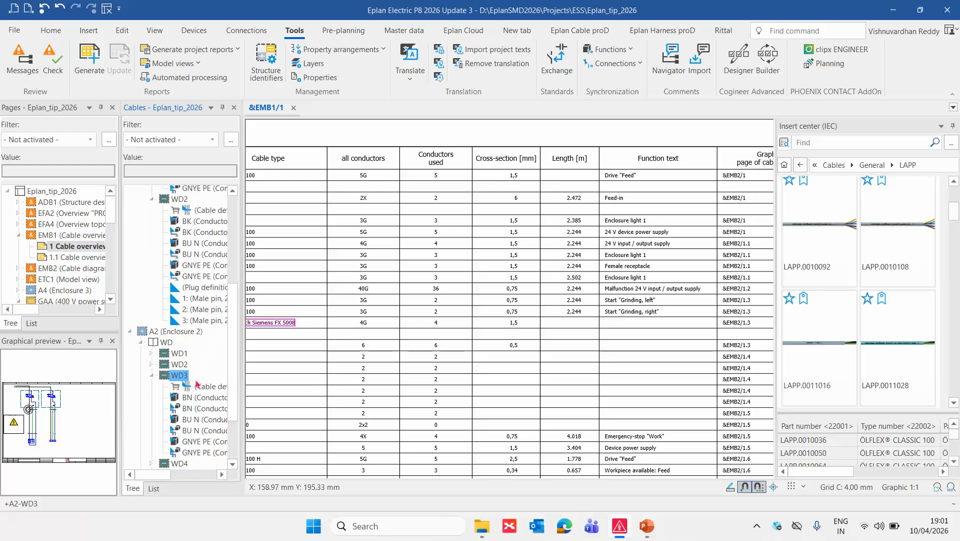
{"action": "left_click", "coordinate": [151, 365]}
{"action": "left_click", "coordinate": [151, 353]}
{"action": "scroll", "coordinate": [185, 373], "scroll_direction": "down", "scroll_amount": 5}
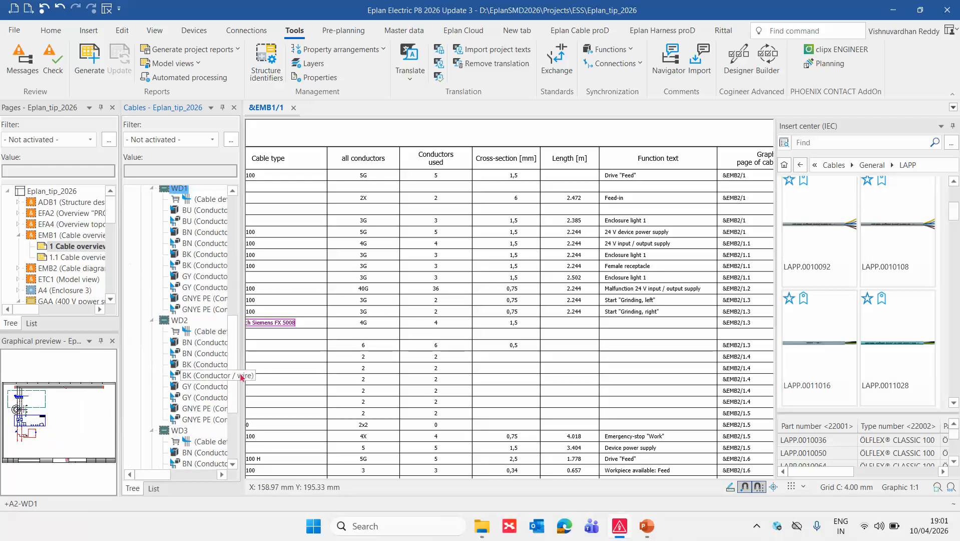
{"action": "scroll", "coordinate": [181, 395], "scroll_direction": "down", "scroll_amount": 4}
Examine the +A2-WG1 row of the cable overview, comparing its cable name, source, target and conductor entries.
{"action": "middle_click_drag", "start_coordinate": [490, 354], "coordinate": [685, 359]}
{"action": "middle_click_drag", "start_coordinate": [443, 333], "coordinate": [640, 354]}
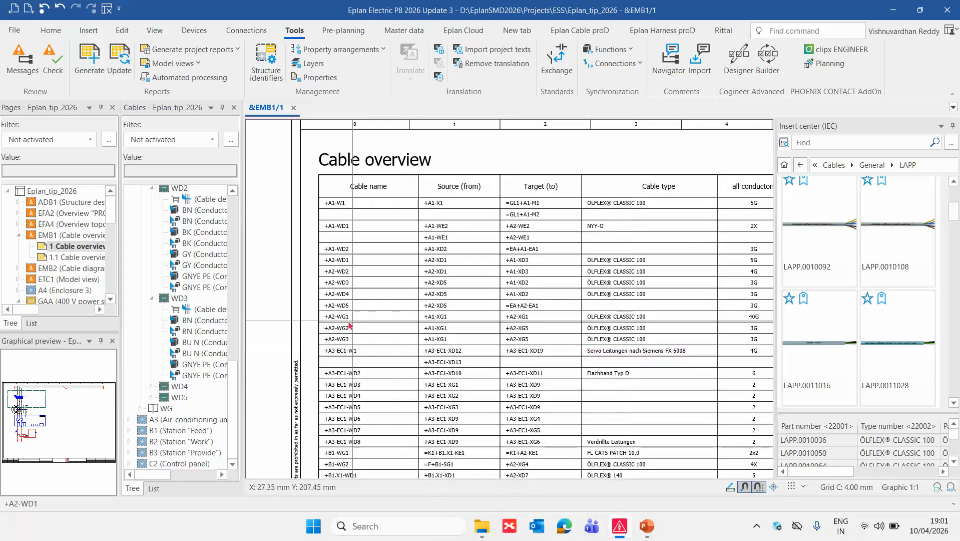
{"action": "scroll", "coordinate": [349, 329], "scroll_direction": "up", "scroll_amount": 2}
{"action": "scroll", "coordinate": [350, 332], "scroll_direction": "up", "scroll_amount": 1}
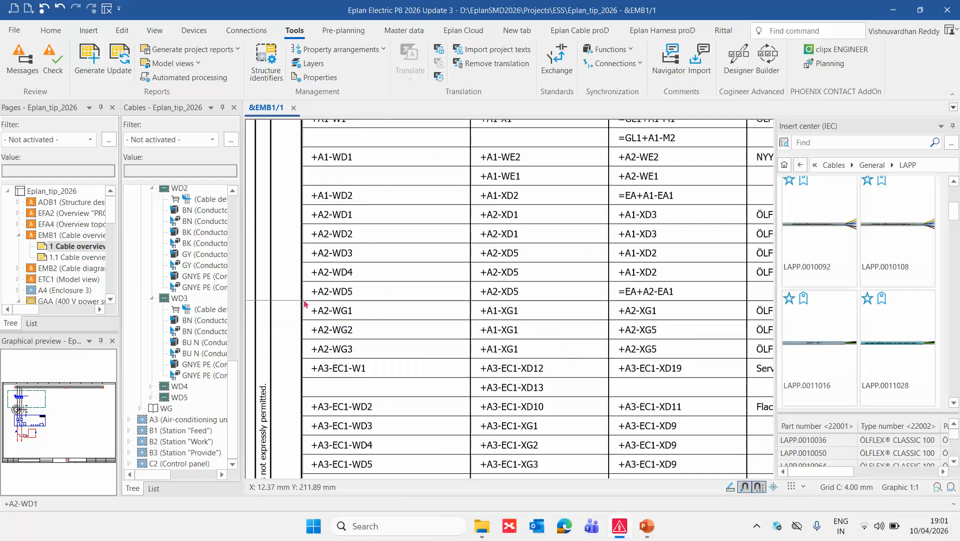
{"action": "scroll", "coordinate": [306, 303], "scroll_direction": "down", "scroll_amount": 2}
{"action": "scroll", "coordinate": [306, 304], "scroll_direction": "down", "scroll_amount": 1}
{"action": "scroll", "coordinate": [575, 311], "scroll_direction": "up", "scroll_amount": 4}
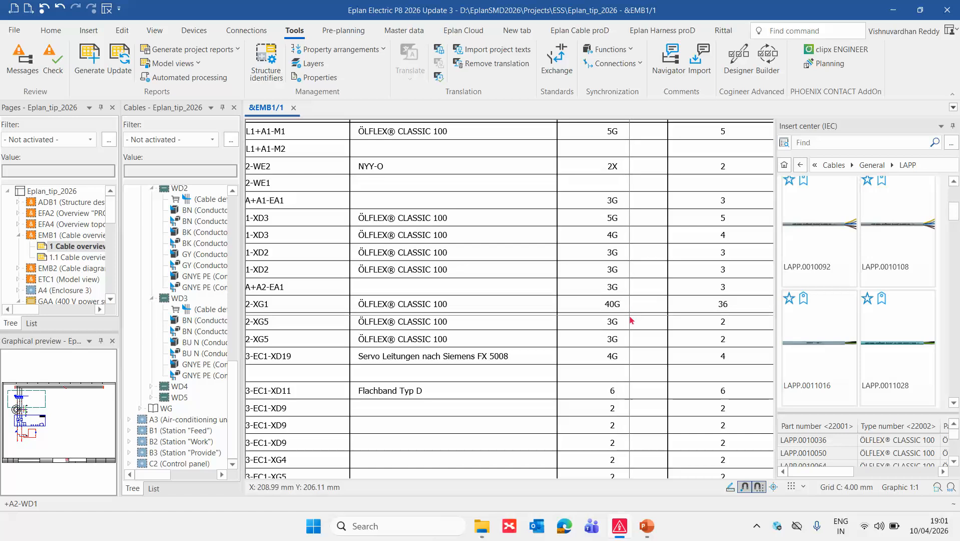
{"action": "scroll", "coordinate": [500, 315], "scroll_direction": "left", "scroll_amount": 3}
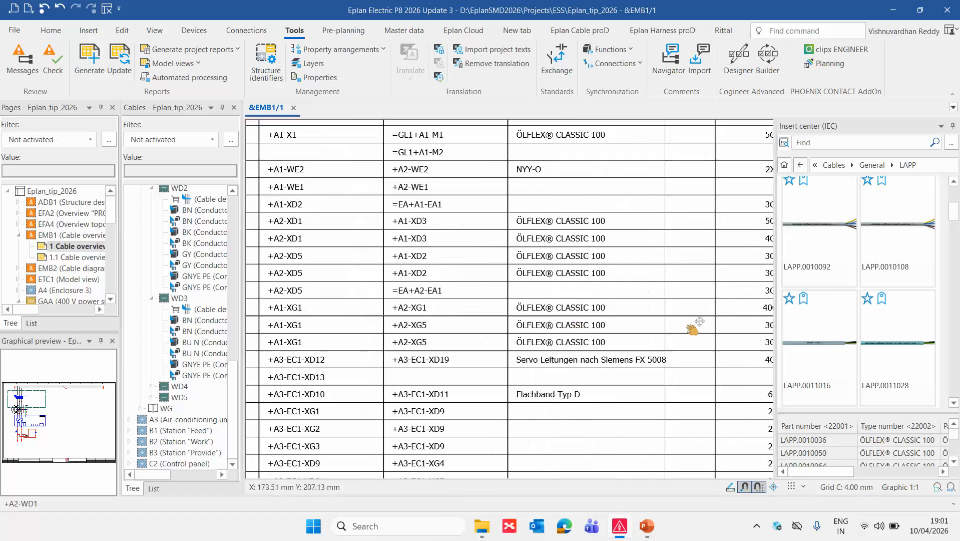
{"action": "scroll", "coordinate": [501, 317], "scroll_direction": "left", "scroll_amount": 3}
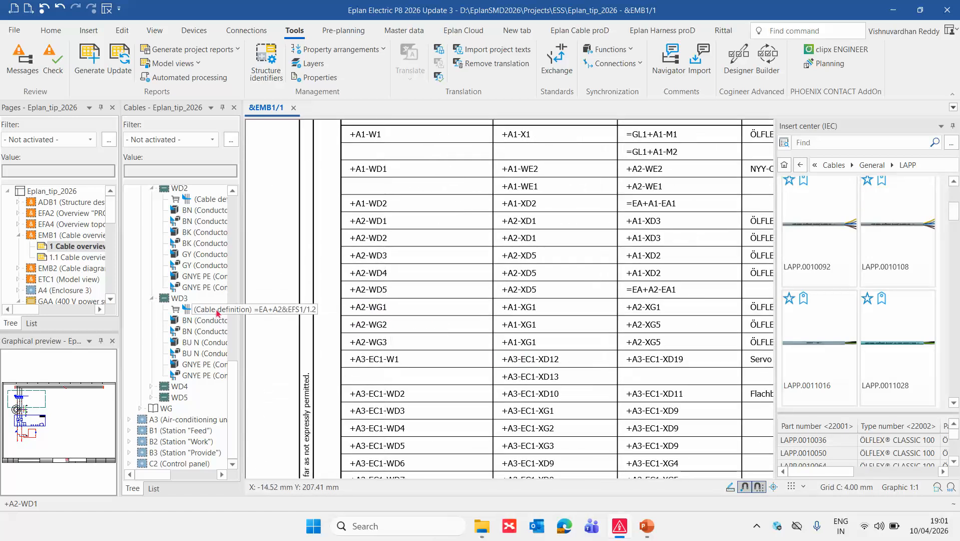
Expand cable WG1 of enclosure A2 in the Cables navigator and examine its conductors and cable definitions, selecting the first definition.
{"action": "left_click", "coordinate": [141, 408]}
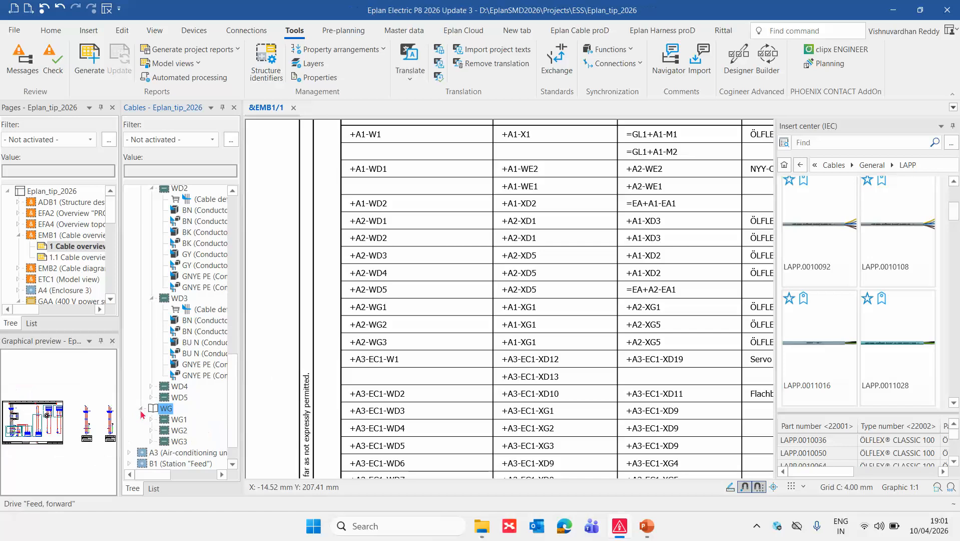
{"action": "left_click", "coordinate": [152, 419]}
{"action": "scroll", "coordinate": [169, 416], "scroll_direction": "down", "scroll_amount": 4}
{"action": "scroll", "coordinate": [169, 415], "scroll_direction": "down", "scroll_amount": 10}
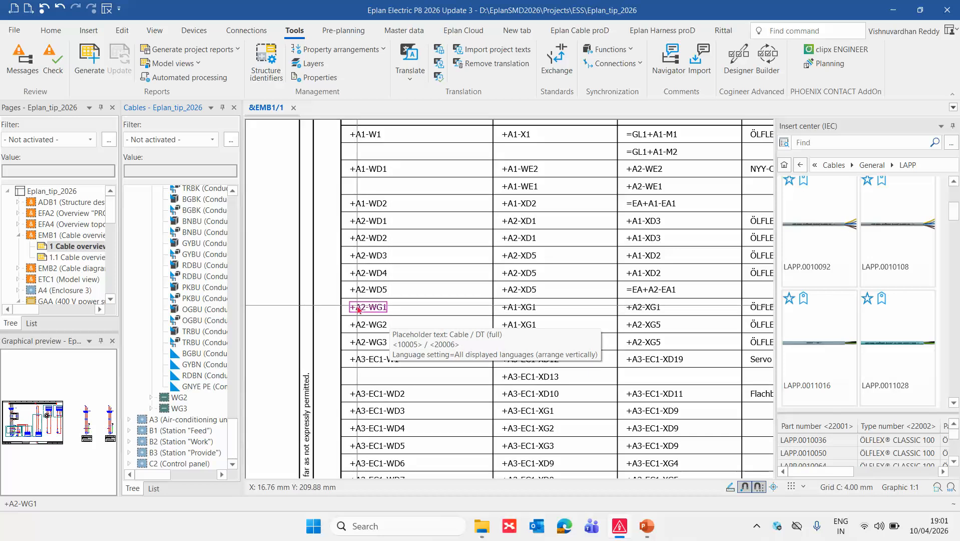
{"action": "scroll", "coordinate": [195, 287], "scroll_direction": "up", "scroll_amount": 10}
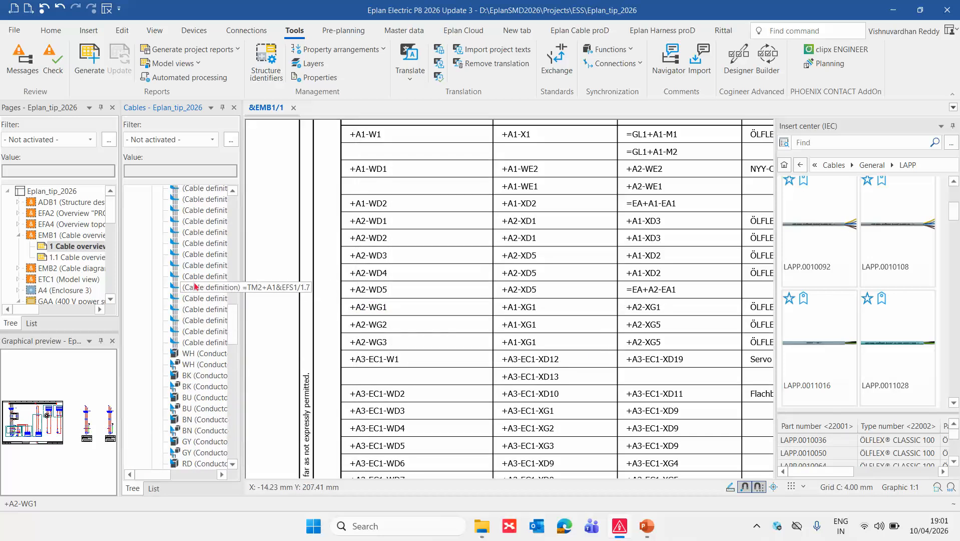
{"action": "scroll", "coordinate": [195, 287], "scroll_direction": "up", "scroll_amount": 5}
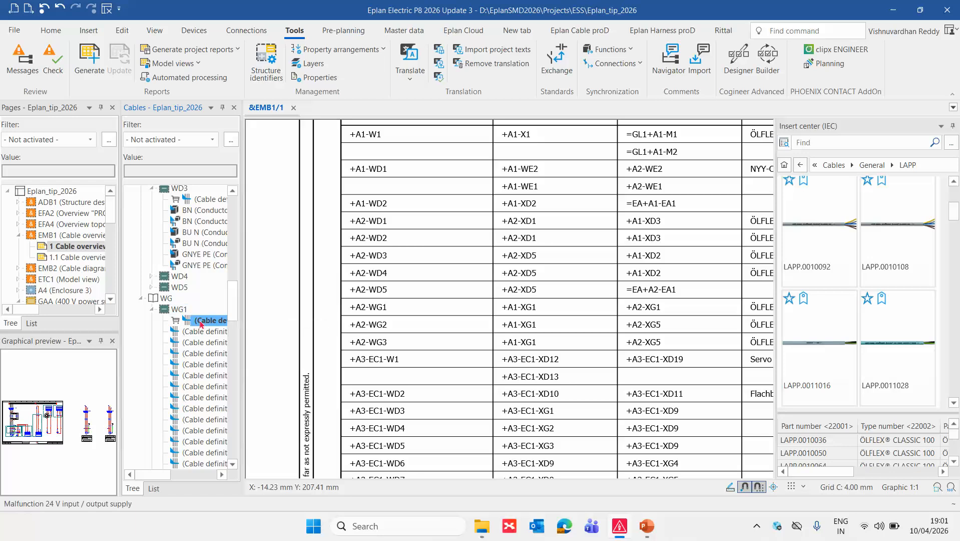
Go from the first two cable definitions of WG1 in the Cables navigator to their schematic placements to examine them.
{"action": "right_click", "coordinate": [201, 325]}
{"action": "left_click", "coordinate": [300, 264]}
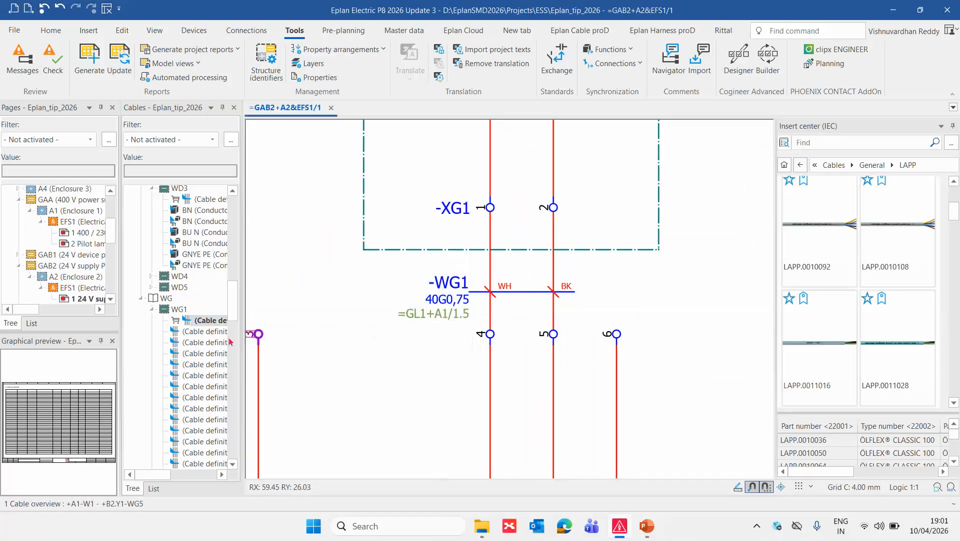
{"action": "right_click", "coordinate": [211, 334]}
{"action": "left_click", "coordinate": [266, 264]}
{"action": "left_click", "coordinate": [443, 273]}
{"action": "scroll", "coordinate": [442, 272], "scroll_direction": "down", "scroll_amount": 2}
{"action": "scroll", "coordinate": [443, 277], "scroll_direction": "down", "scroll_amount": 3}
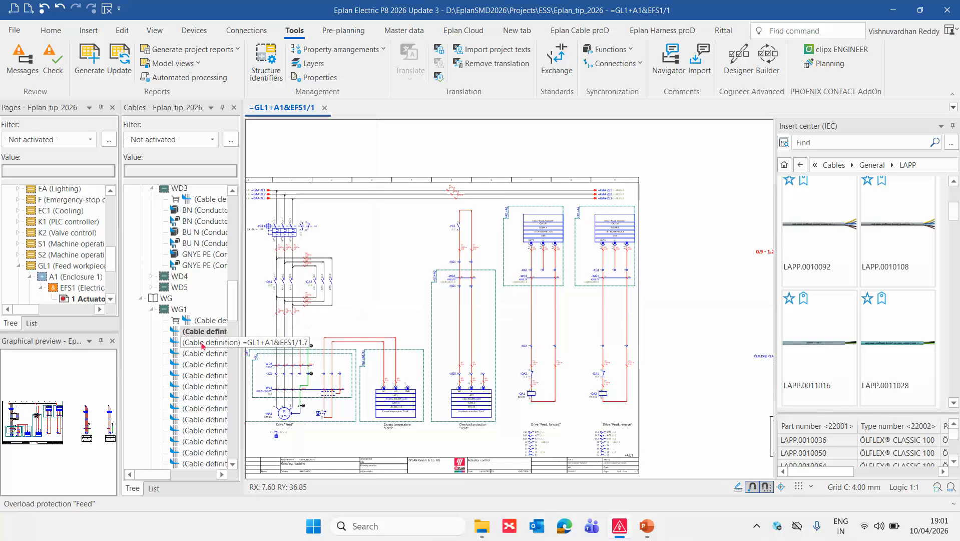
Go to the schematic placement of WG1's third cable definition and examine the conductors it covers at Drive "Feed, forward".
{"action": "right_click", "coordinate": [203, 342]}
{"action": "left_click", "coordinate": [265, 265]}
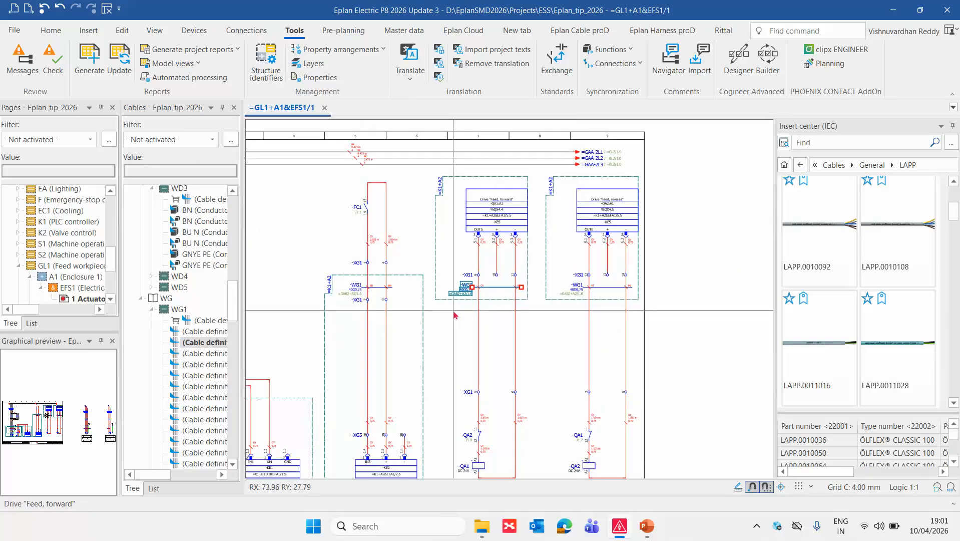
{"action": "scroll", "coordinate": [454, 313], "scroll_direction": "up", "scroll_amount": 2}
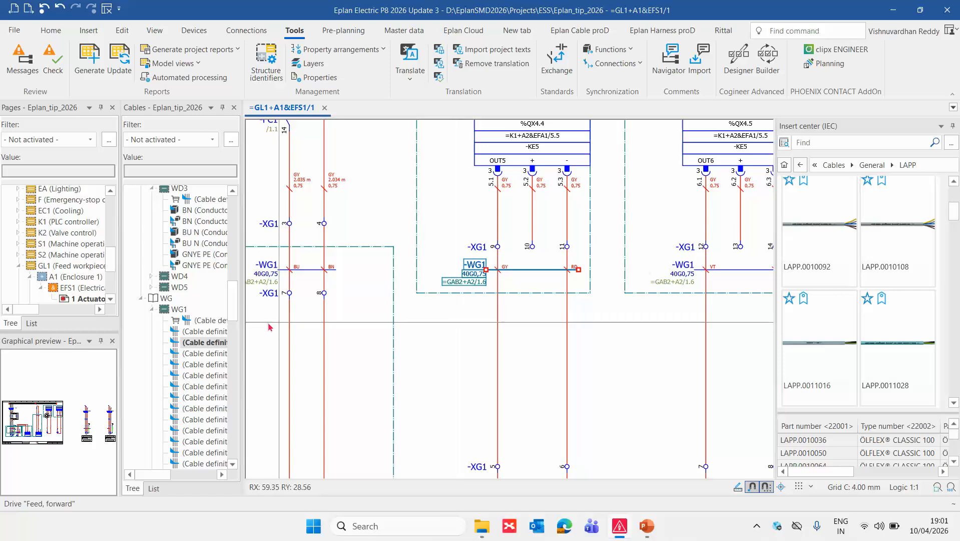
Review the full list of WG1 conductors in the Cables navigator, including the unplaced ones.
{"action": "scroll", "coordinate": [179, 335], "scroll_direction": "down", "scroll_amount": 10}
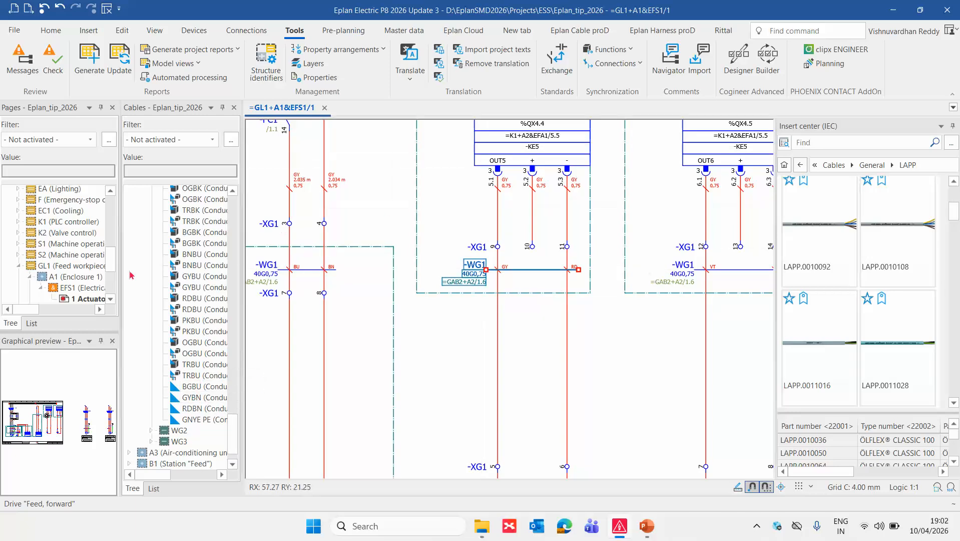
{"action": "scroll", "coordinate": [181, 335], "scroll_direction": "up", "scroll_amount": 10}
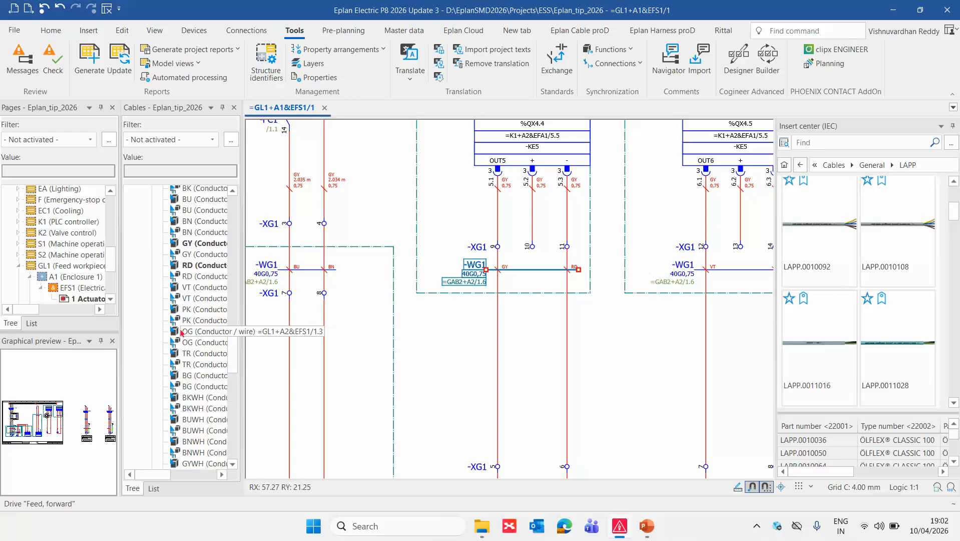
{"action": "scroll", "coordinate": [68, 242], "scroll_direction": "up", "scroll_amount": 2}
{"action": "scroll", "coordinate": [68, 241], "scroll_direction": "up", "scroll_amount": 5}
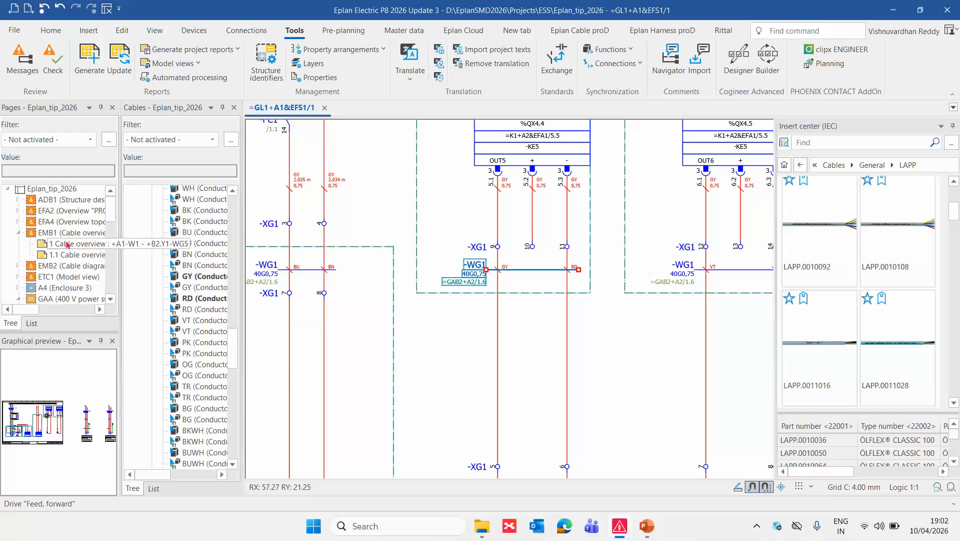
Reopen the first cable overview page and examine its all conductors, conductors used and cross-section columns.
{"action": "double_click", "coordinate": [72, 247]}
{"action": "scroll", "coordinate": [399, 291], "scroll_direction": "down", "scroll_amount": 5}
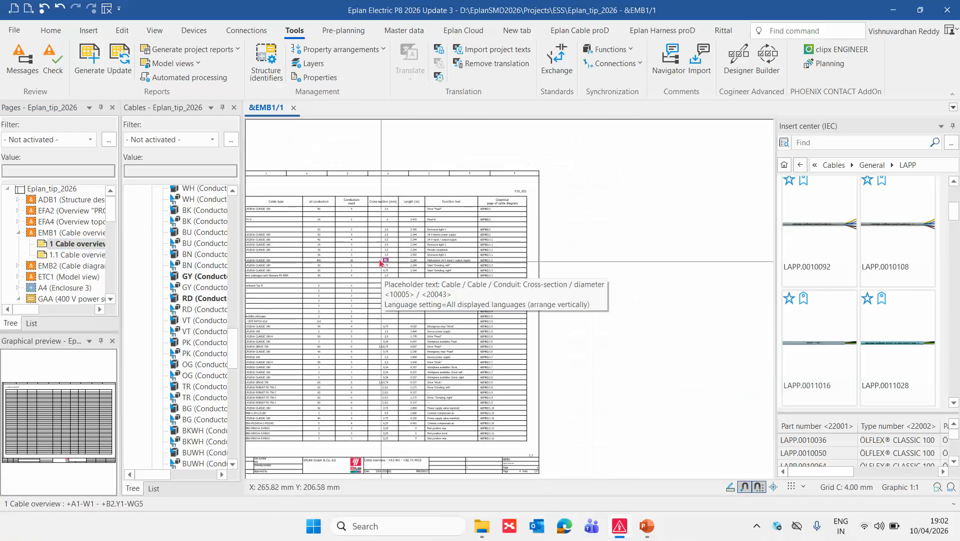
{"action": "scroll", "coordinate": [336, 229], "scroll_direction": "up", "scroll_amount": 4}
{"action": "middle_click_drag", "start_coordinate": [435, 237], "coordinate": [497, 249]}
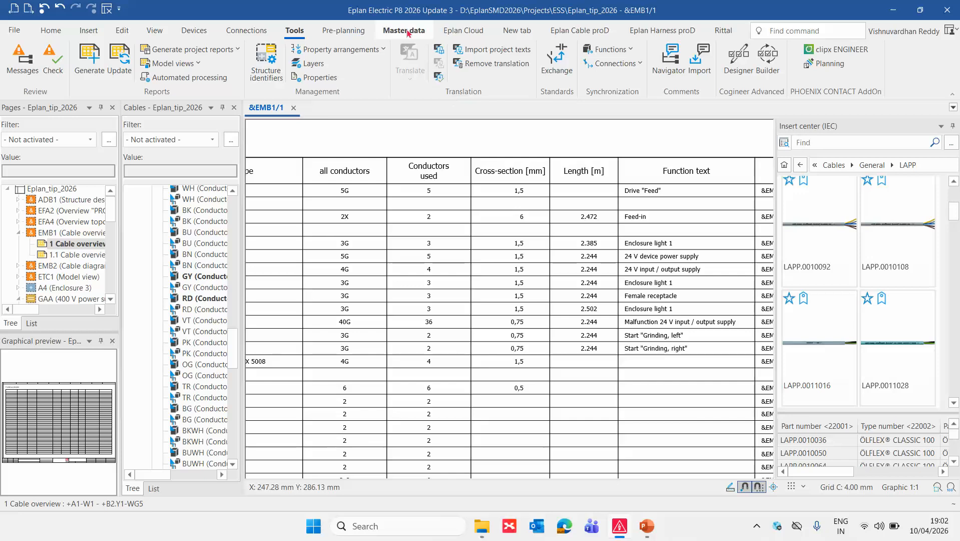
Start opening a cable overview form (*.f10) from the ESS forms folder and preview F10_001.f10 and F10_003.f10.
{"action": "left_click", "coordinate": [409, 33]}
{"action": "left_click", "coordinate": [542, 66]}
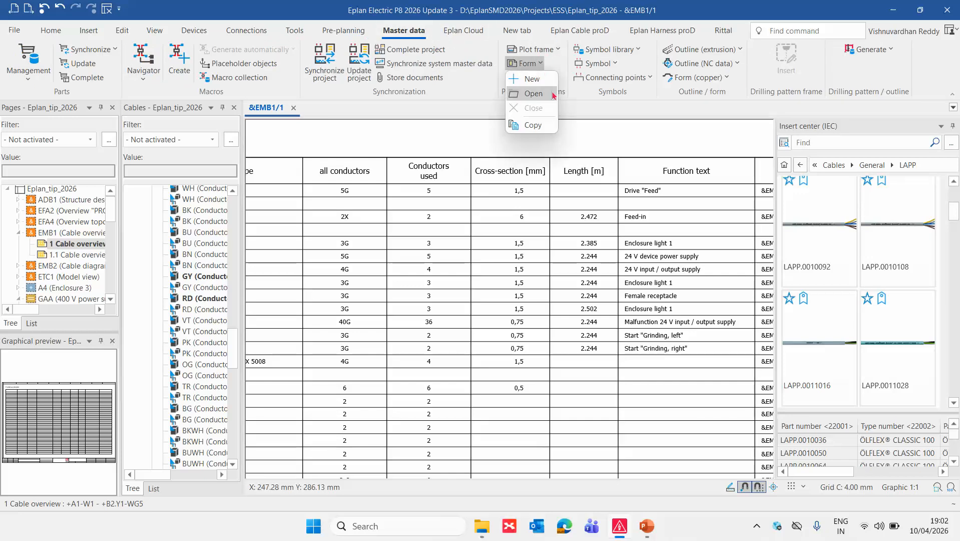
{"action": "left_click", "coordinate": [543, 95]}
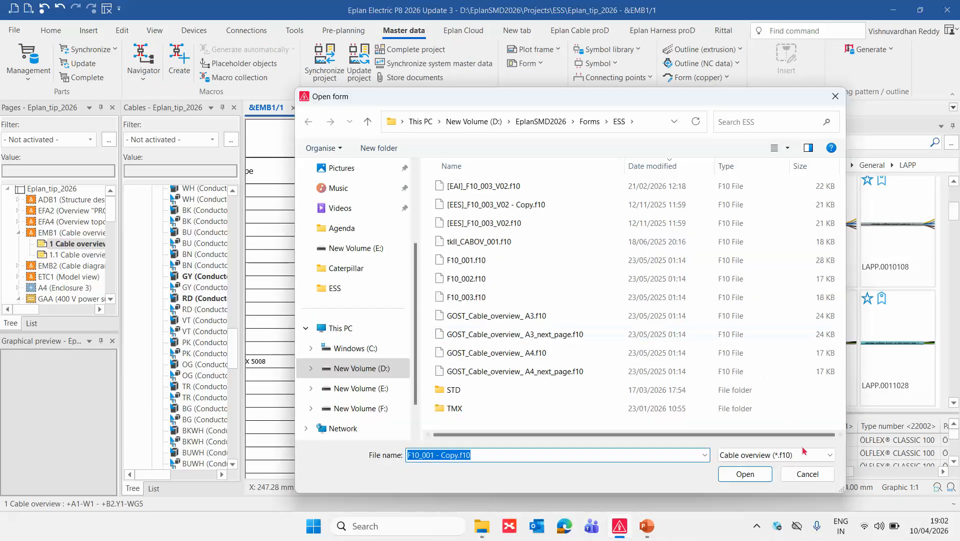
{"action": "left_click", "coordinate": [479, 260]}
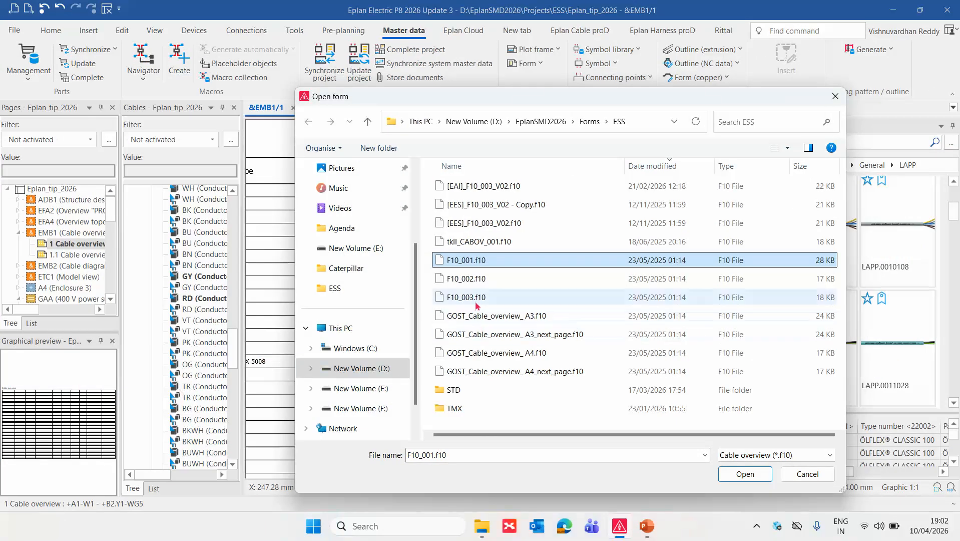
{"action": "left_click", "coordinate": [926, 179]}
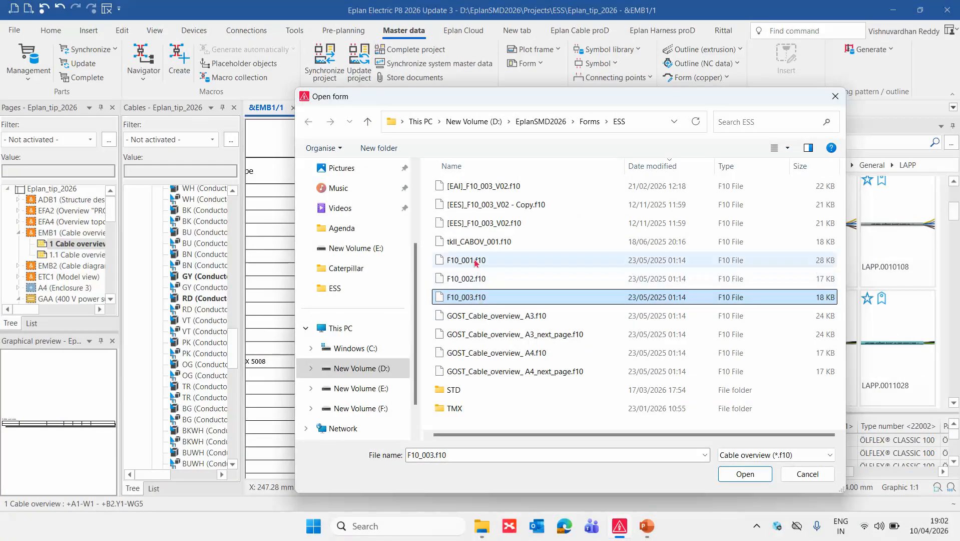
{"action": "left_click", "coordinate": [927, 99]}
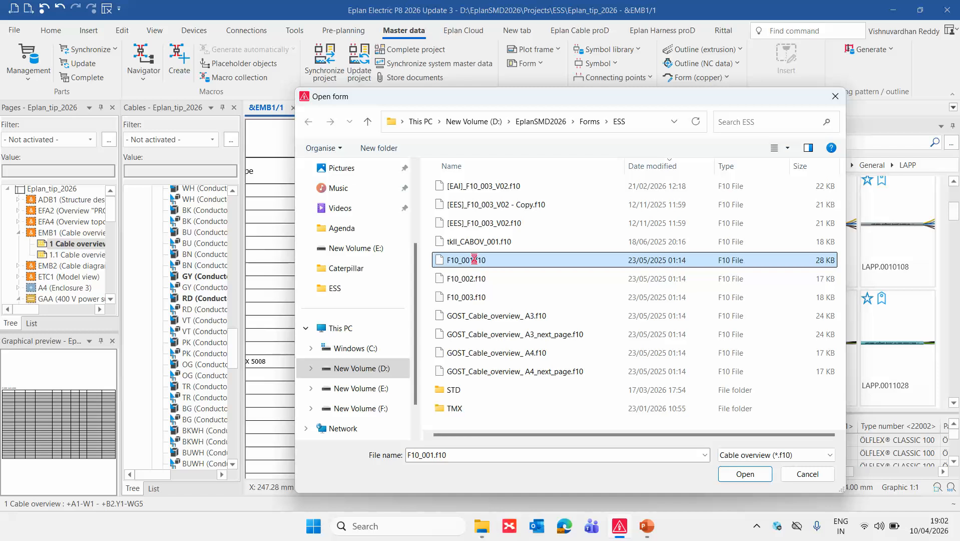
Duplicate the form F10_001.f10 in the same folder and open F10_001 - Copy.f10 for editing.
{"action": "right_click", "coordinate": [473, 260]}
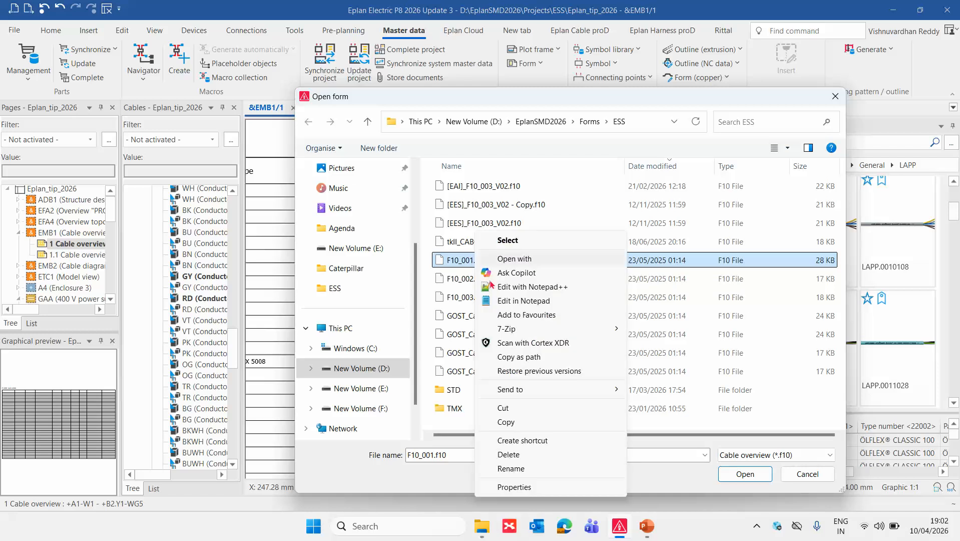
{"action": "left_click", "coordinate": [505, 422]}
{"action": "key", "text": "ctrl+v"}
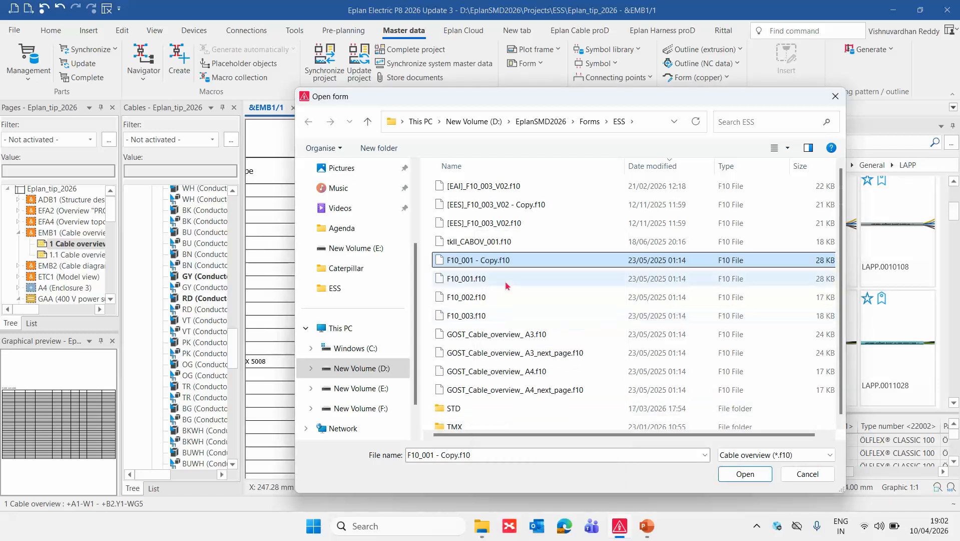
{"action": "double_click", "coordinate": [493, 259]}
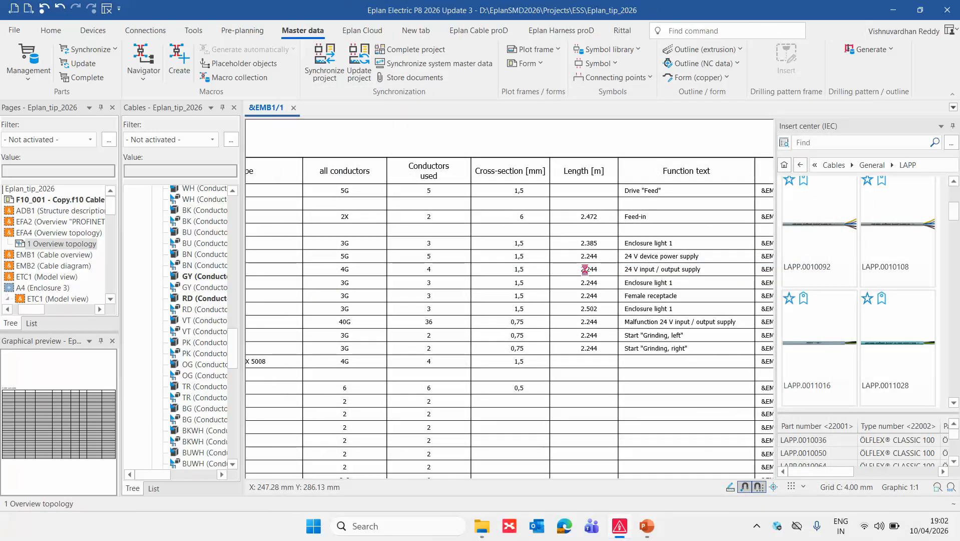
Change the Cross-section [mm] column heading in the form to "Free Conductors".
{"action": "scroll", "coordinate": [498, 176], "scroll_direction": "up", "scroll_amount": 5}
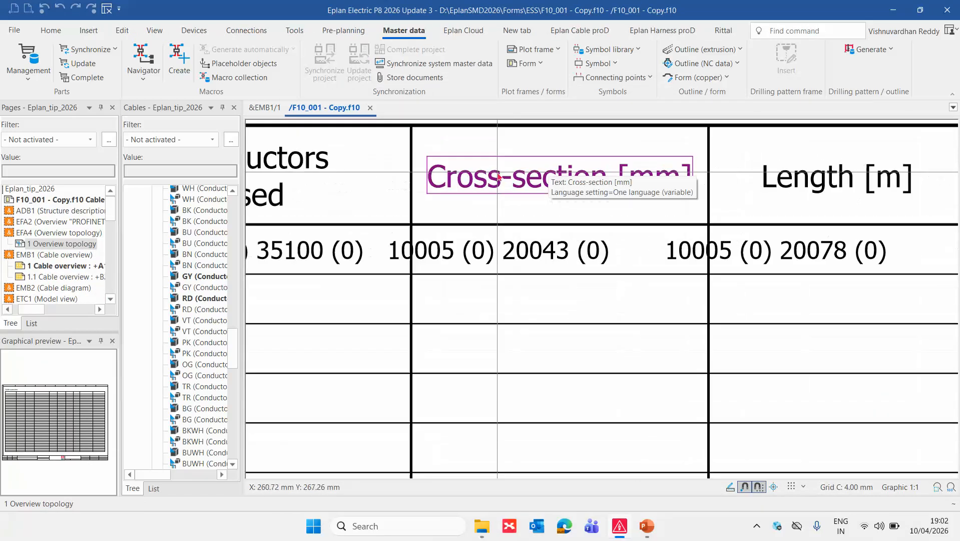
{"action": "double_click", "coordinate": [580, 188]}
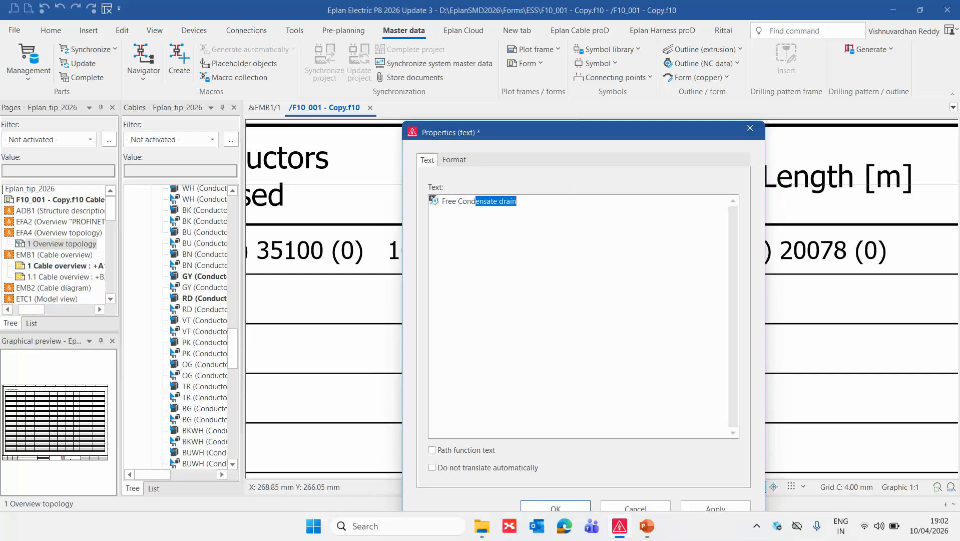
{"action": "key", "text": "Return"}
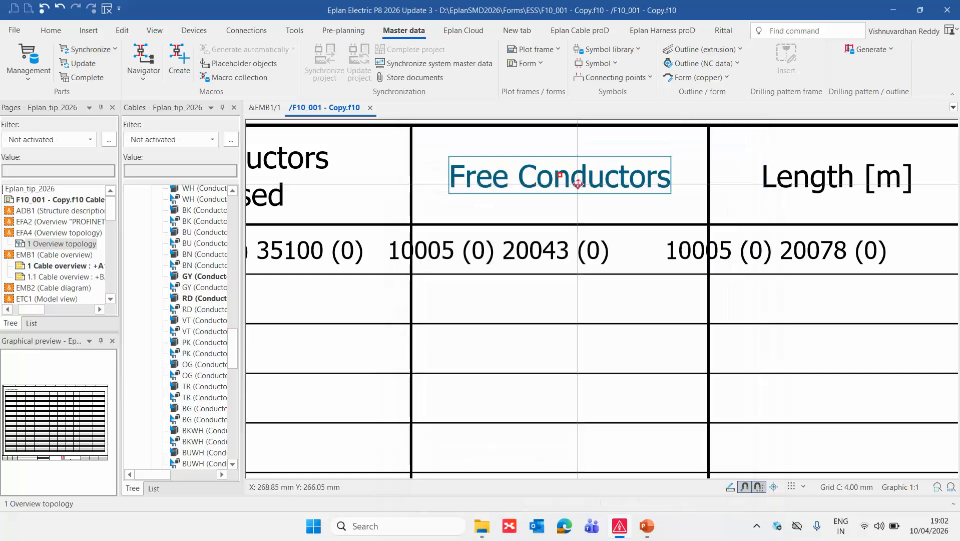
Replace the placeholder property under the Free Conductors heading with the Cable element's "Cables: Number of free connections <35101>".
{"action": "double_click", "coordinate": [561, 256]}
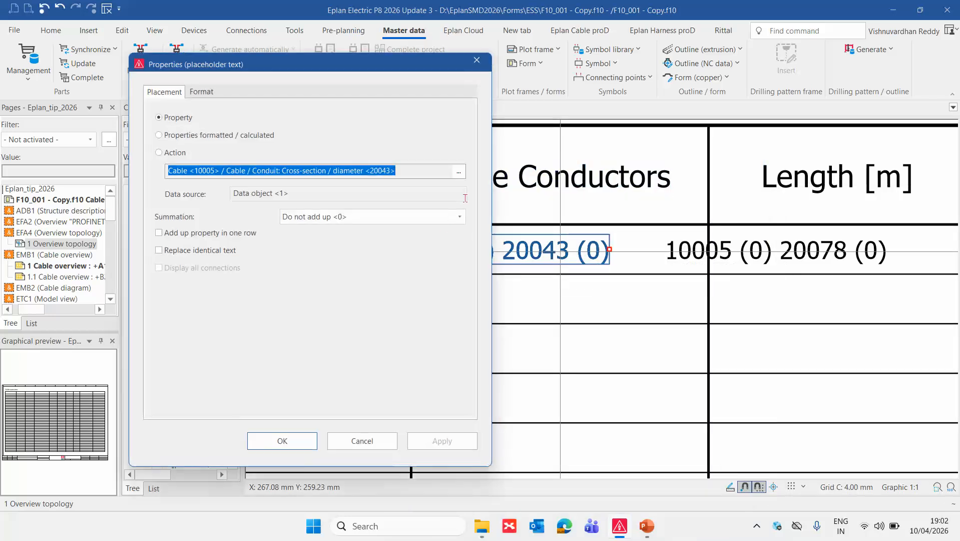
{"action": "left_click", "coordinate": [459, 174]}
{"action": "scroll", "coordinate": [615, 265], "scroll_direction": "down", "scroll_amount": 6}
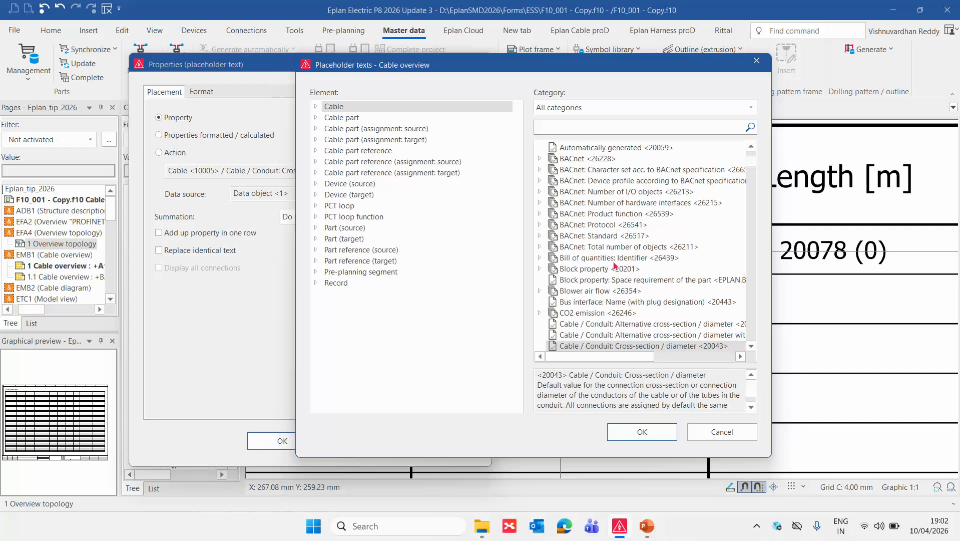
{"action": "scroll", "coordinate": [615, 265], "scroll_direction": "down", "scroll_amount": 6}
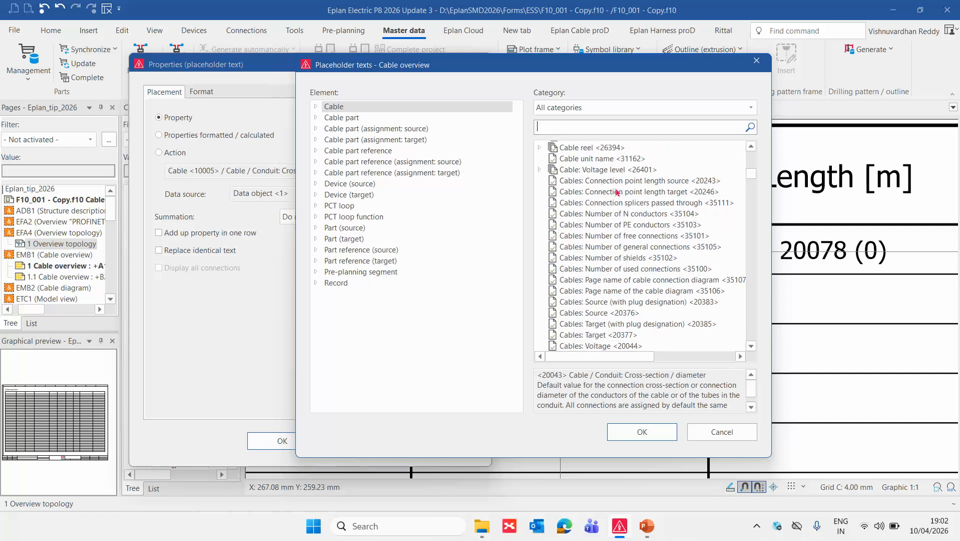
{"action": "left_click", "coordinate": [648, 237]}
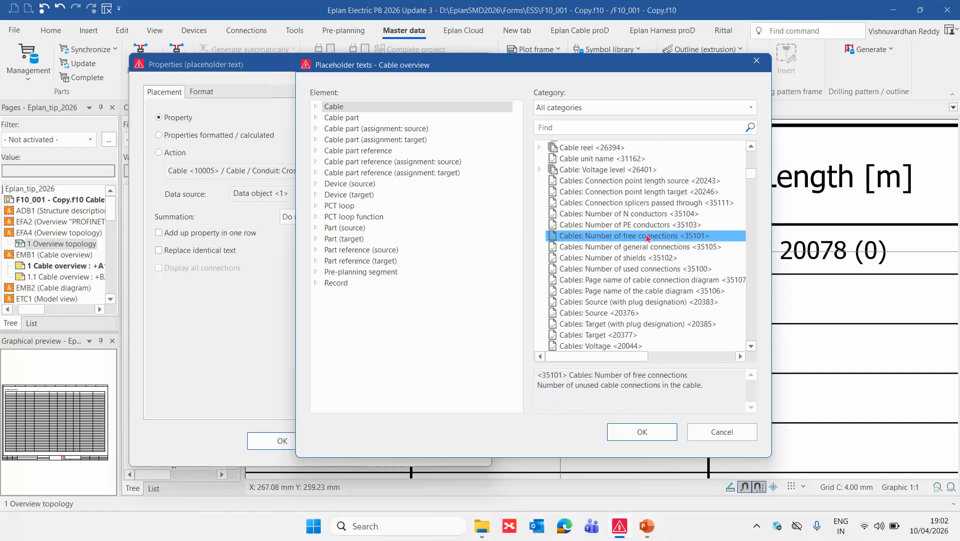
{"action": "double_click", "coordinate": [648, 237]}
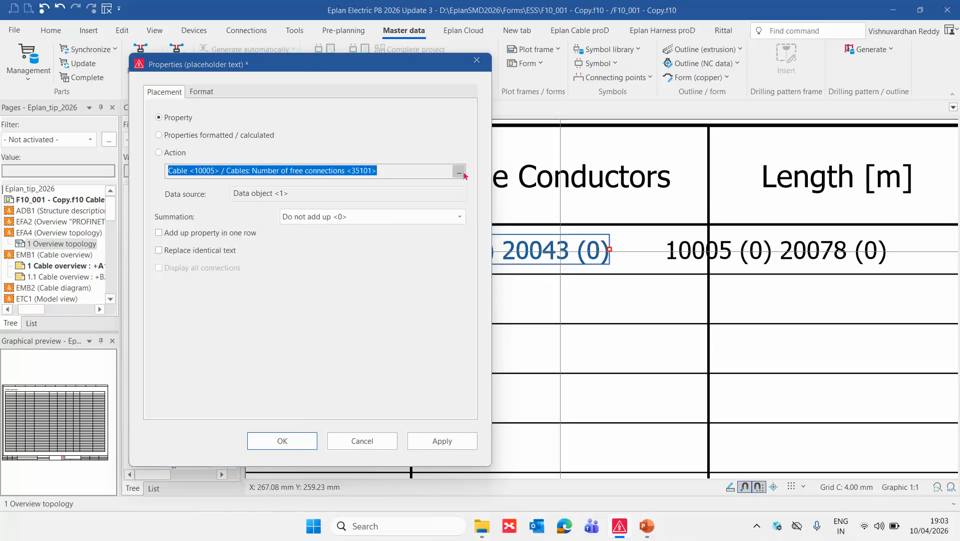
{"action": "left_click", "coordinate": [463, 173]}
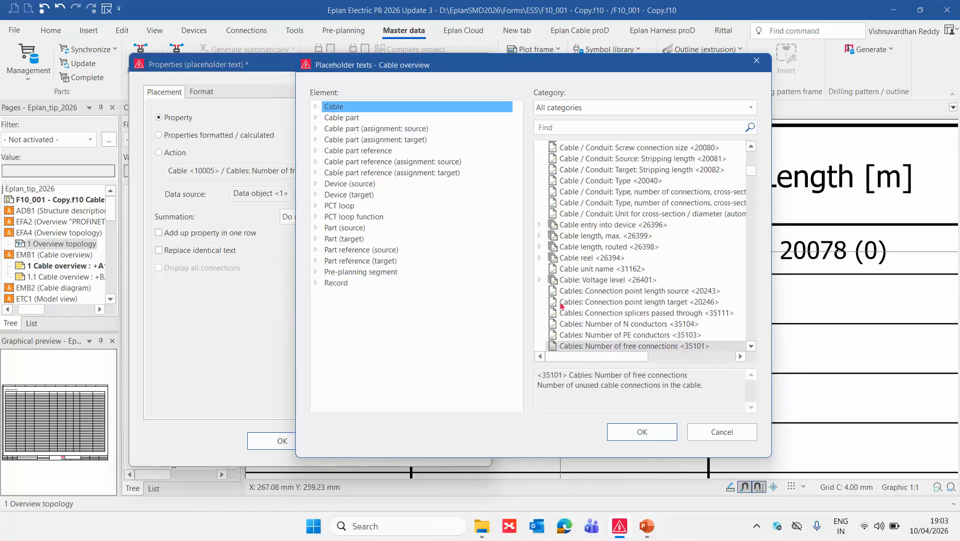
{"action": "scroll", "coordinate": [650, 338], "scroll_direction": "down", "scroll_amount": 2}
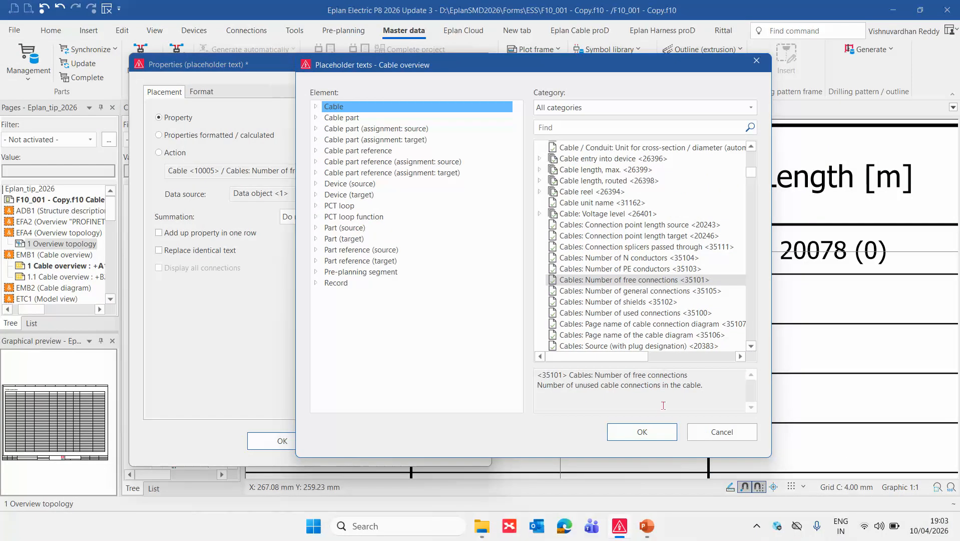
{"action": "left_click", "coordinate": [642, 432]}
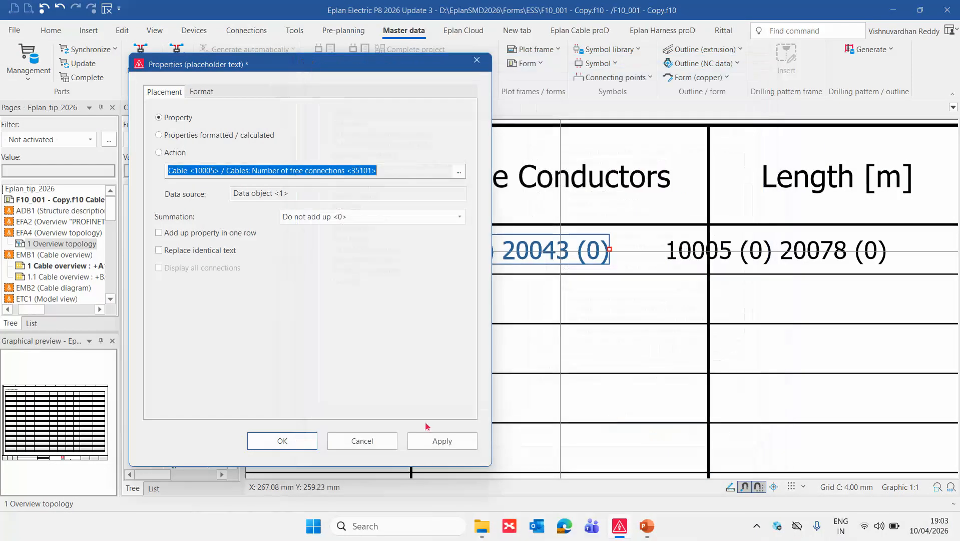
{"action": "left_click", "coordinate": [298, 442]}
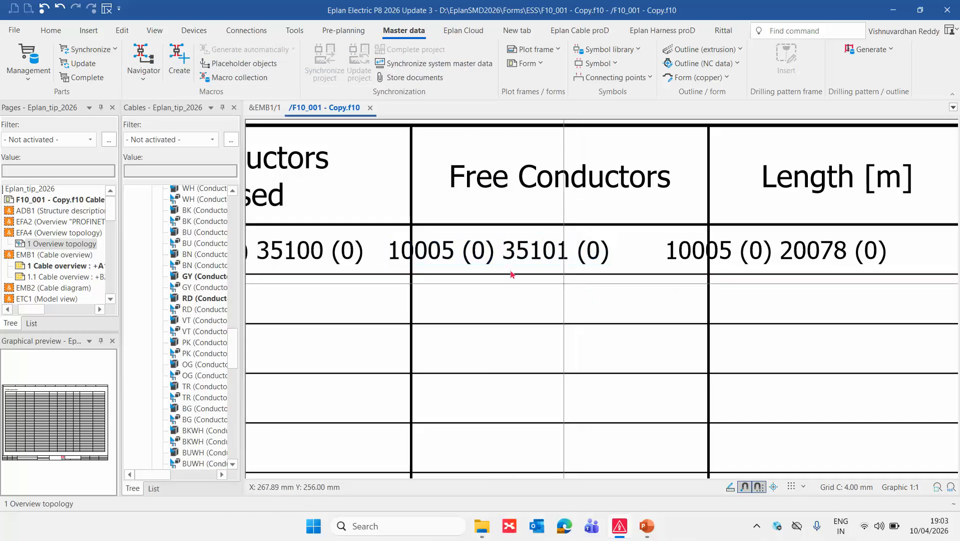
Close the edited form and update the open projects with the changed master data.
{"action": "left_click", "coordinate": [371, 109]}
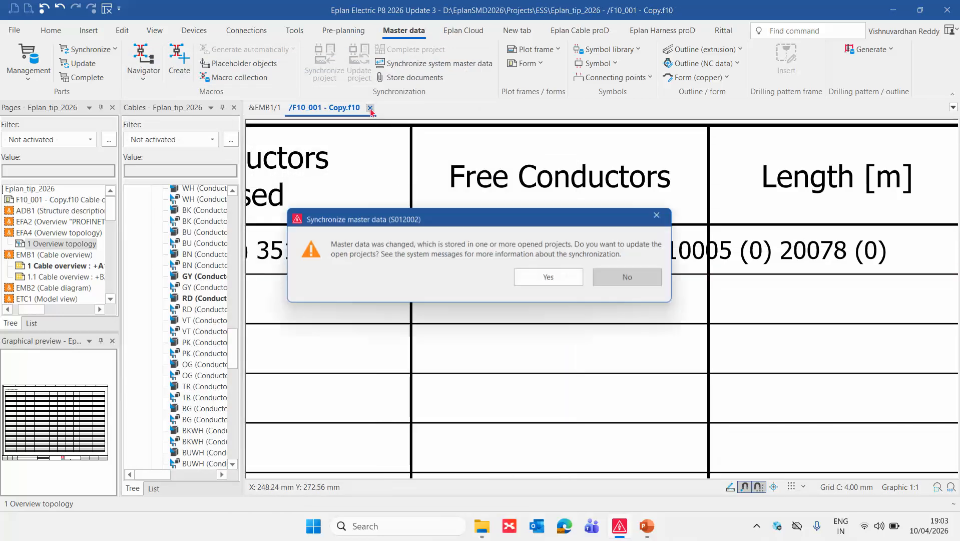
{"action": "left_click", "coordinate": [560, 277]}
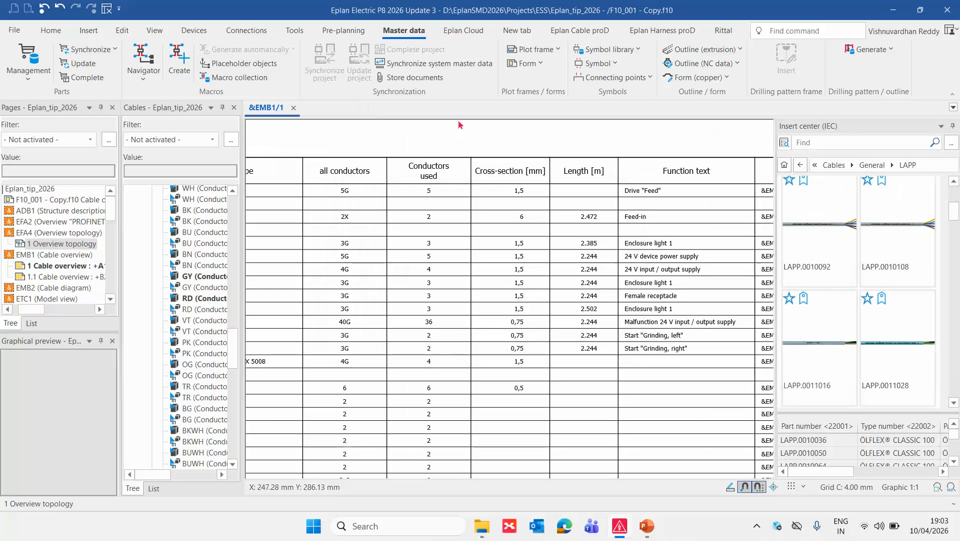
Assign the form F10_001 - Copy to cable overview template 1 in the project's report templates.
{"action": "left_click", "coordinate": [295, 30]}
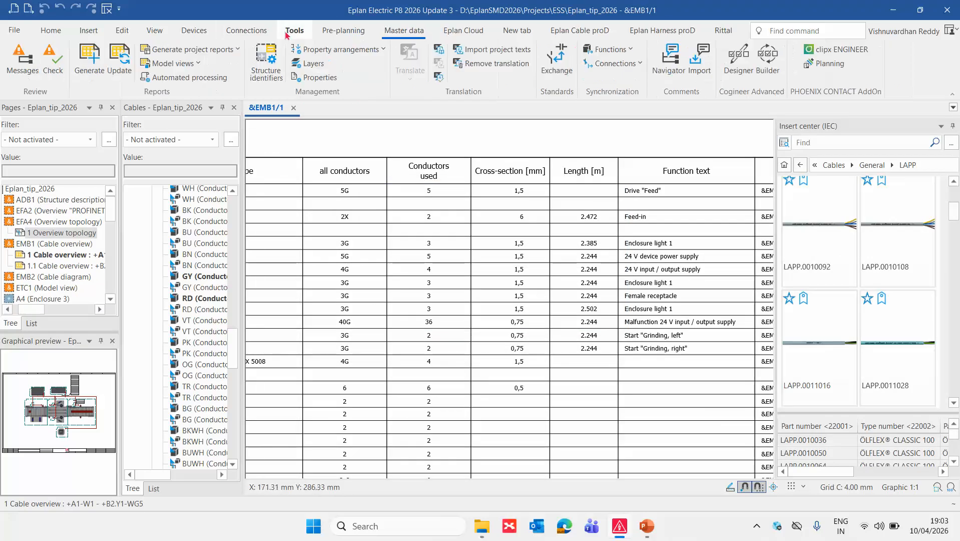
{"action": "left_click", "coordinate": [99, 67]}
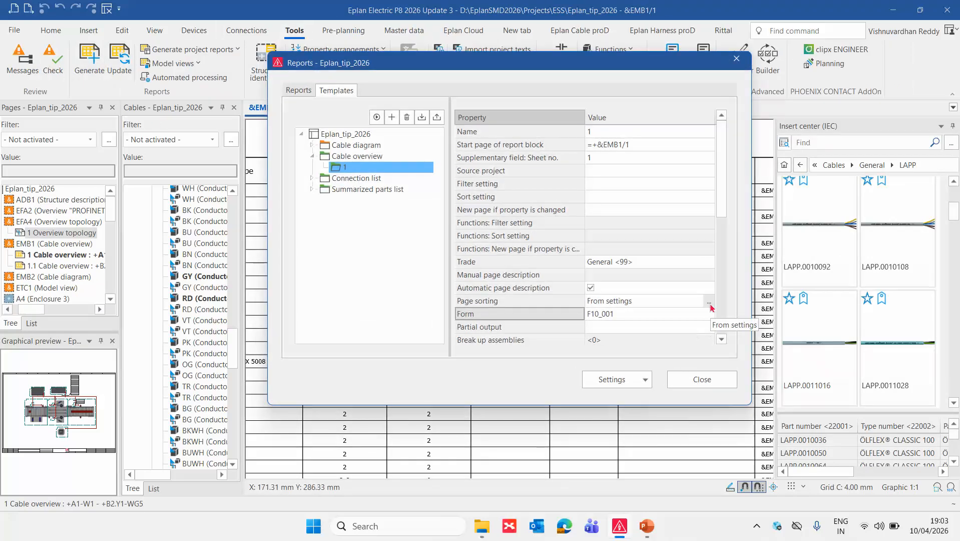
{"action": "left_click", "coordinate": [708, 316]}
{"action": "left_click", "coordinate": [645, 390]}
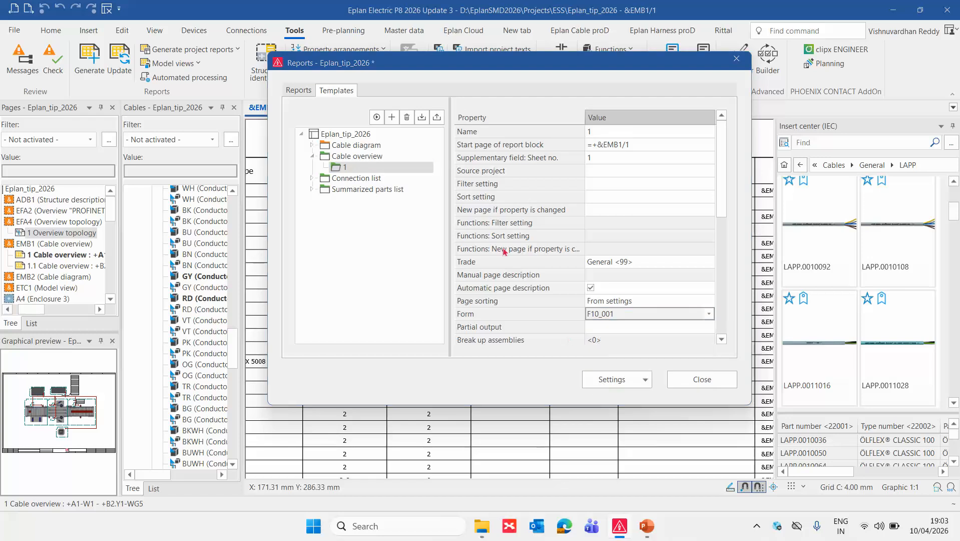
{"action": "double_click", "coordinate": [517, 158]}
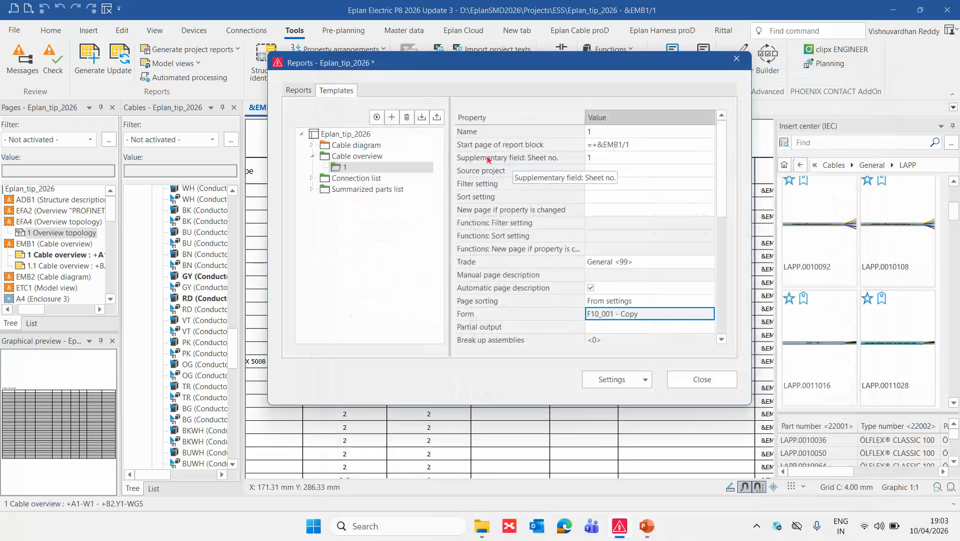
Regenerate the cable overview report from template 1 and examine the Free Conductors column for all listed cables.
{"action": "left_click", "coordinate": [377, 118]}
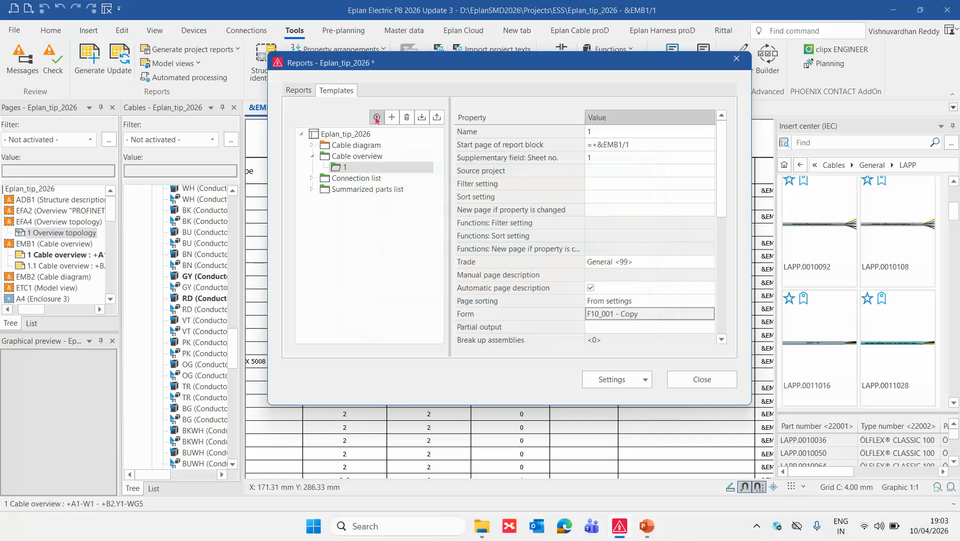
{"action": "left_click", "coordinate": [702, 379]}
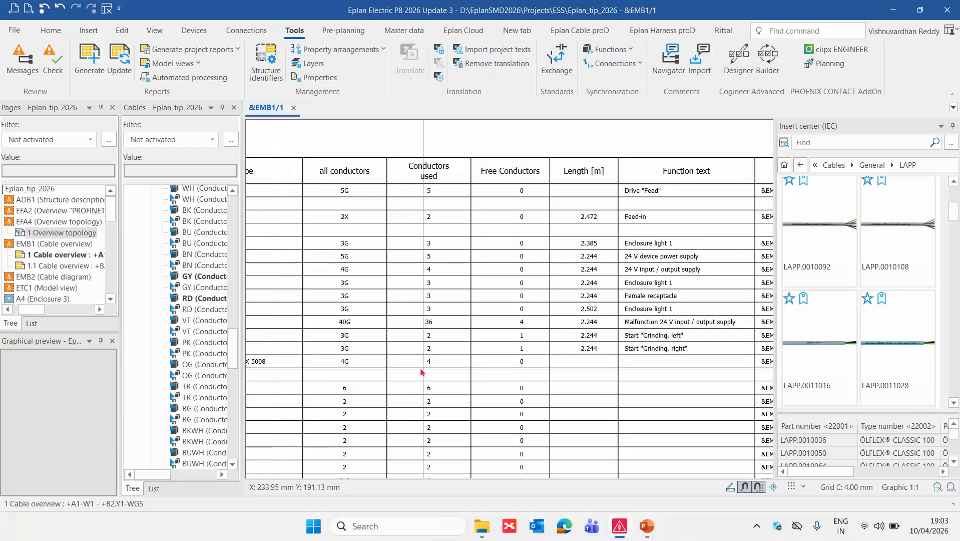
{"action": "scroll", "coordinate": [395, 348], "scroll_direction": "up", "scroll_amount": 2}
{"action": "scroll", "coordinate": [457, 346], "scroll_direction": "up", "scroll_amount": 2}
{"action": "scroll", "coordinate": [456, 349], "scroll_direction": "down", "scroll_amount": 1}
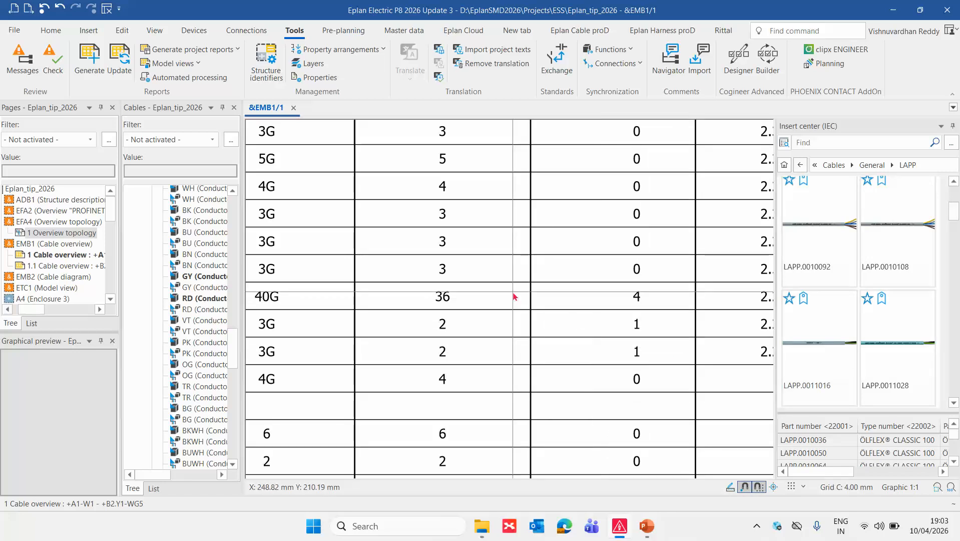
{"action": "scroll", "coordinate": [514, 296], "scroll_direction": "down", "scroll_amount": 3}
{"action": "middle_click_drag", "start_coordinate": [531, 390], "coordinate": [530, 340]}
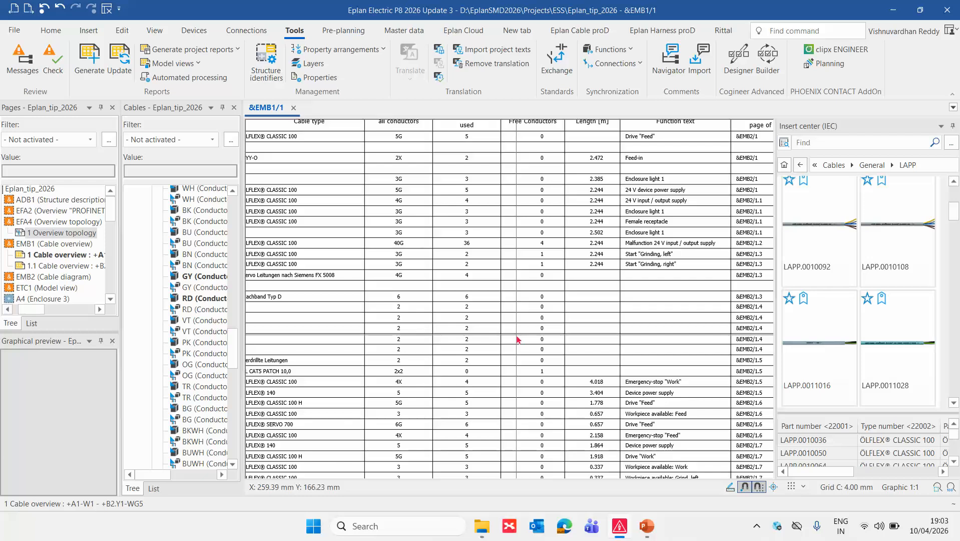
{"action": "scroll", "coordinate": [513, 290], "scroll_direction": "up", "scroll_amount": 2}
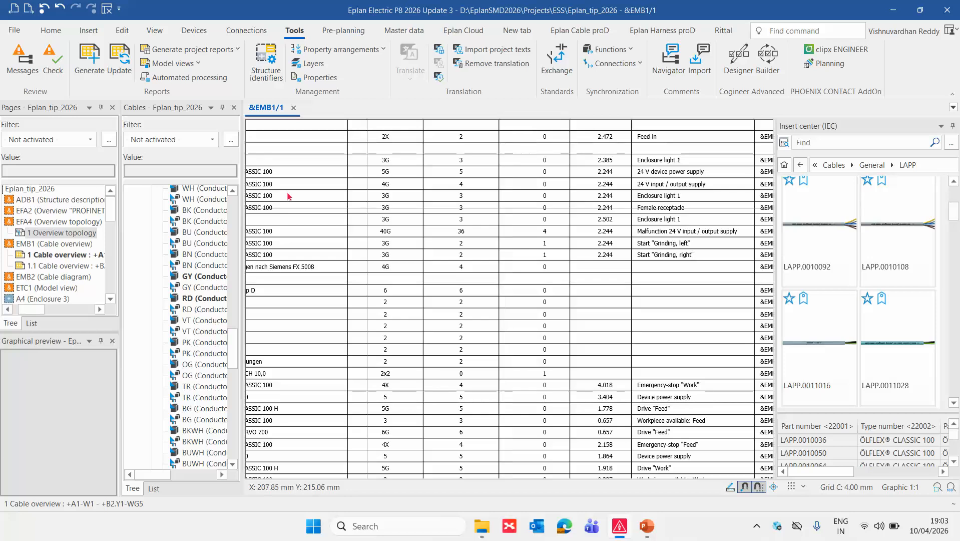
Open page 1 of the EMB2 cable diagram and examine the free conductors entry and conductors of each cable.
{"action": "left_click_drag", "start_coordinate": [36, 310], "coordinate": [28, 310]}
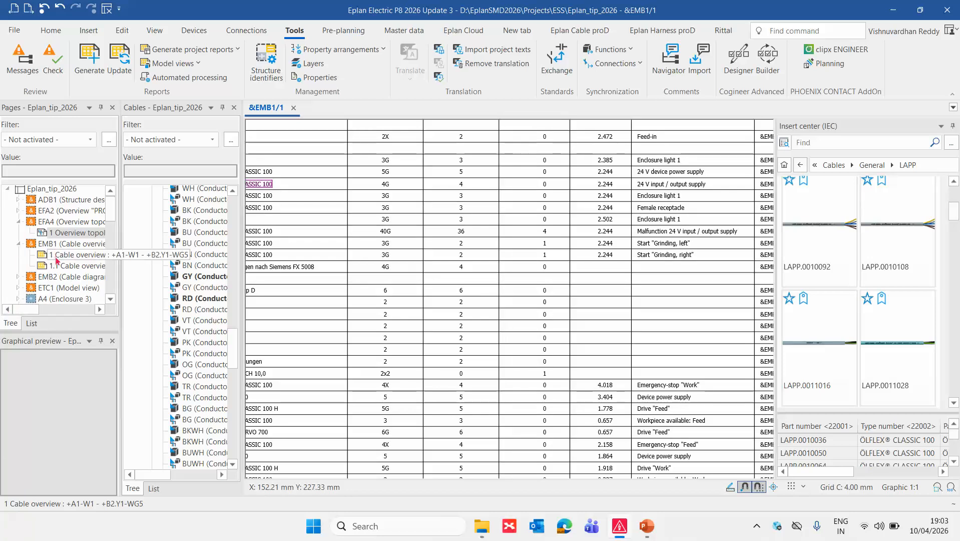
{"action": "left_click", "coordinate": [61, 276]}
{"action": "double_click", "coordinate": [62, 276]}
{"action": "double_click", "coordinate": [77, 288]}
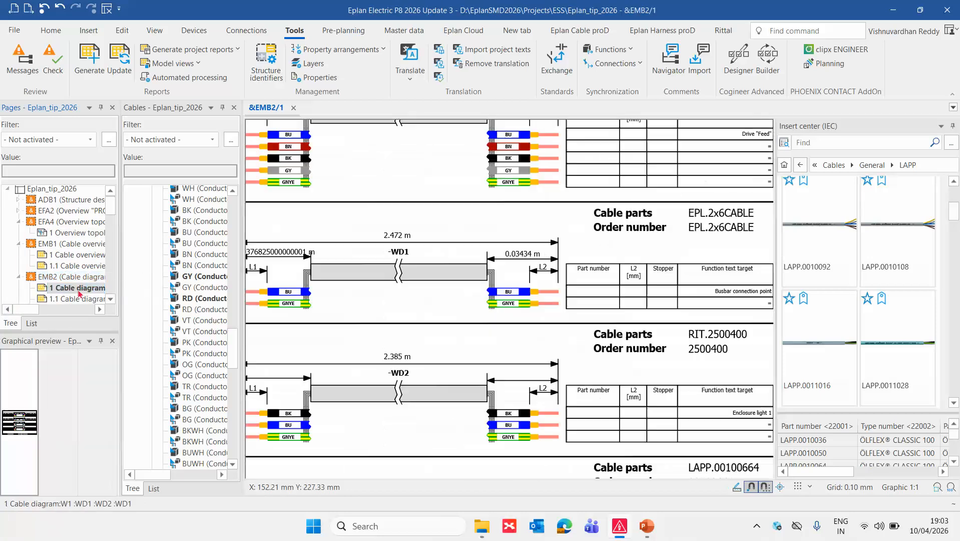
{"action": "scroll", "coordinate": [570, 294], "scroll_direction": "up", "scroll_amount": 5}
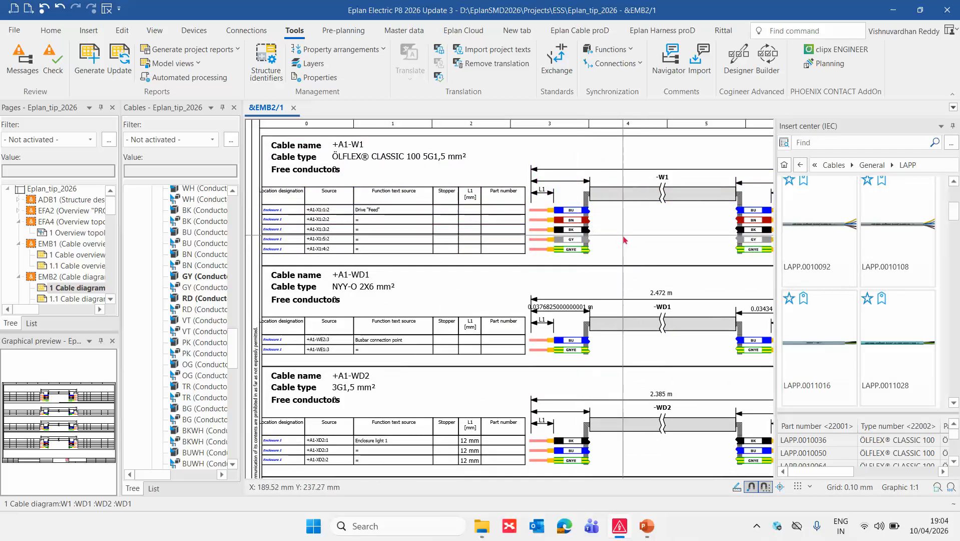
{"action": "scroll", "coordinate": [624, 238], "scroll_direction": "down", "scroll_amount": 2}
{"action": "scroll", "coordinate": [624, 237], "scroll_direction": "down", "scroll_amount": 1}
{"action": "middle_click_drag", "start_coordinate": [662, 240], "coordinate": [634, 245]}
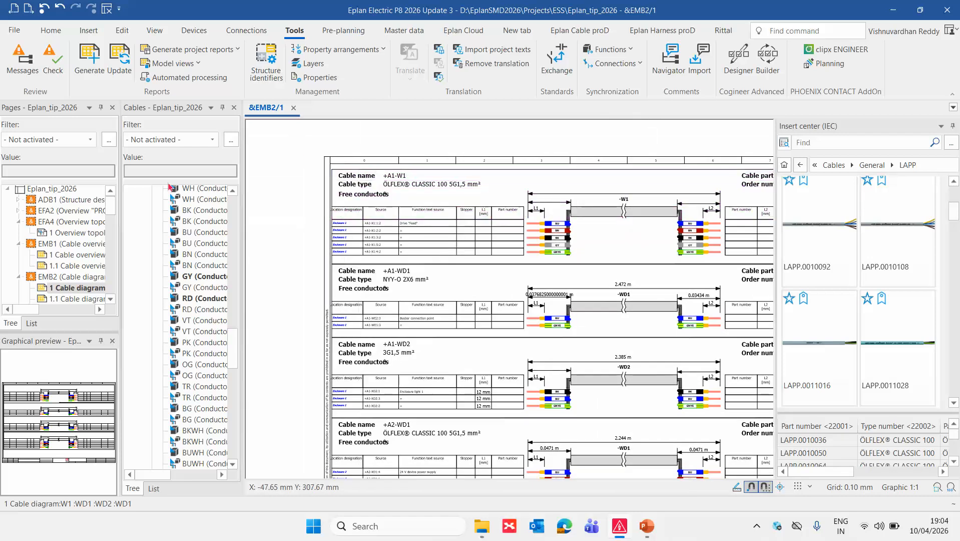
Open schematic page 1 Actuator control of GL1, enclosure A1, in a new window.
{"action": "scroll", "coordinate": [70, 254], "scroll_direction": "down", "scroll_amount": 5}
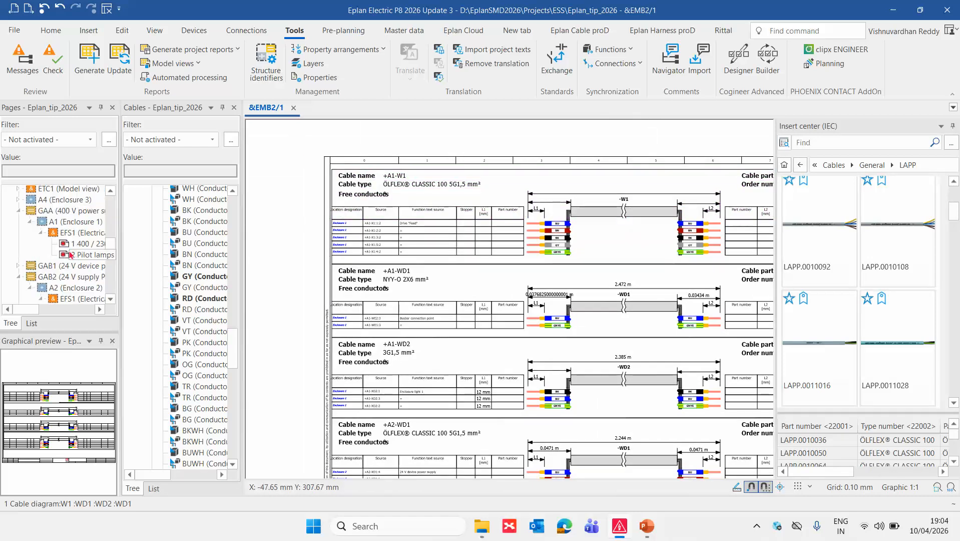
{"action": "left_click", "coordinate": [86, 244]}
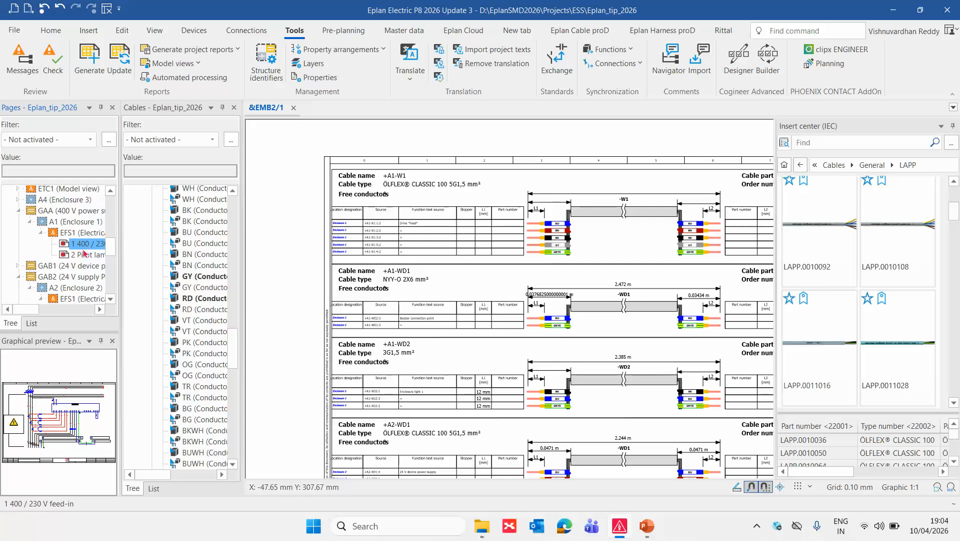
{"action": "scroll", "coordinate": [79, 275], "scroll_direction": "down", "scroll_amount": 2}
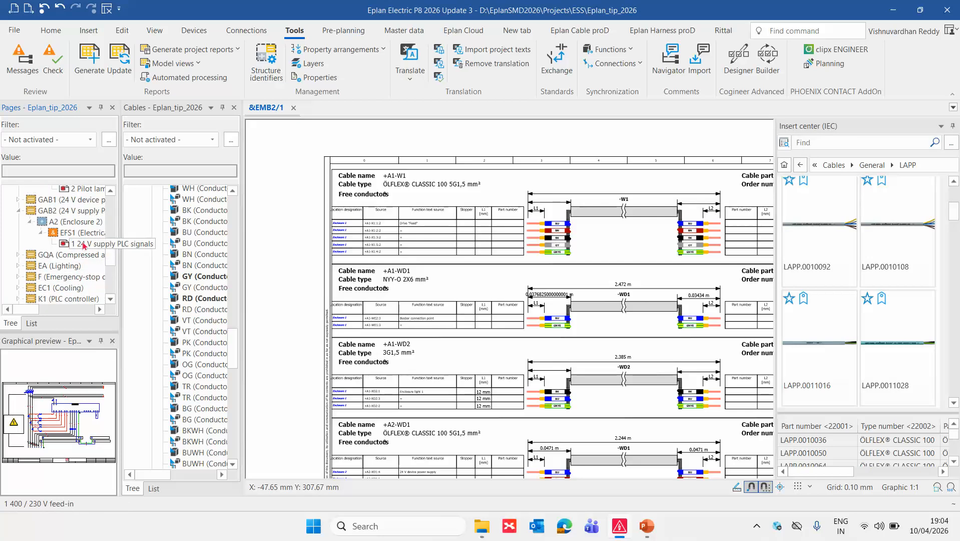
{"action": "scroll", "coordinate": [76, 249], "scroll_direction": "down", "scroll_amount": 3}
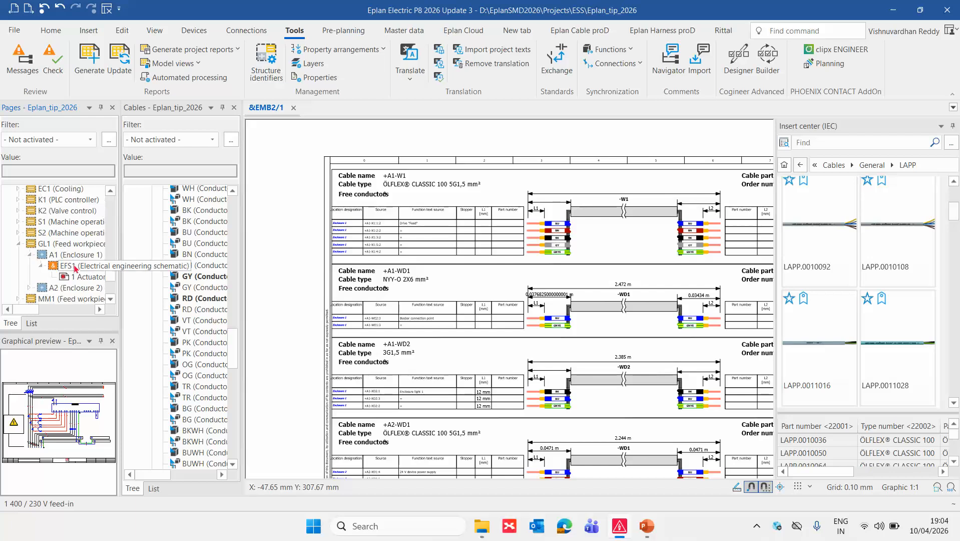
{"action": "left_click", "coordinate": [81, 277]}
{"action": "right_click", "coordinate": [81, 277]}
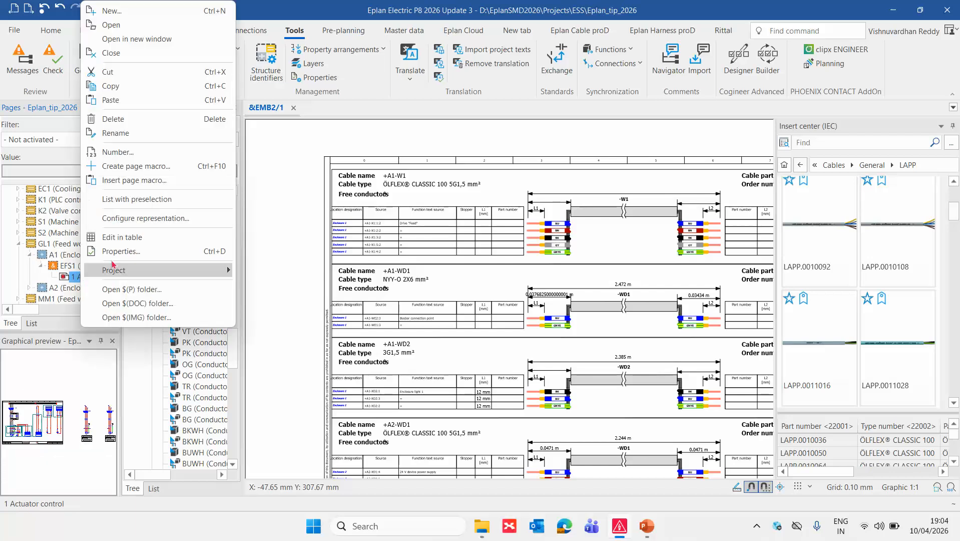
{"action": "left_click", "coordinate": [153, 39]}
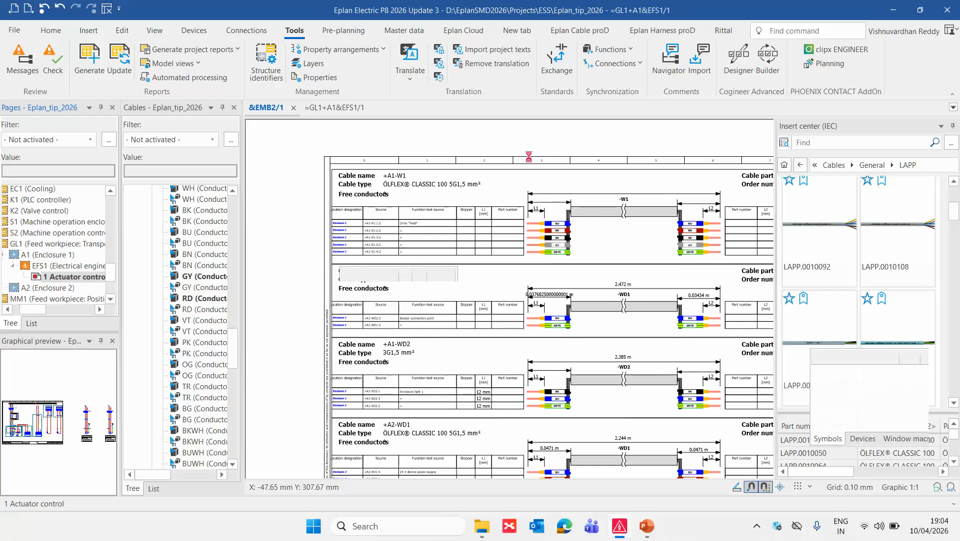
Try to replace the part of motor cable -W1 with LAPP.0011028 (ÖLFLEX 140 5G1,5), storing the current part data in the project.
{"action": "scroll", "coordinate": [451, 287], "scroll_direction": "down", "scroll_amount": 5}
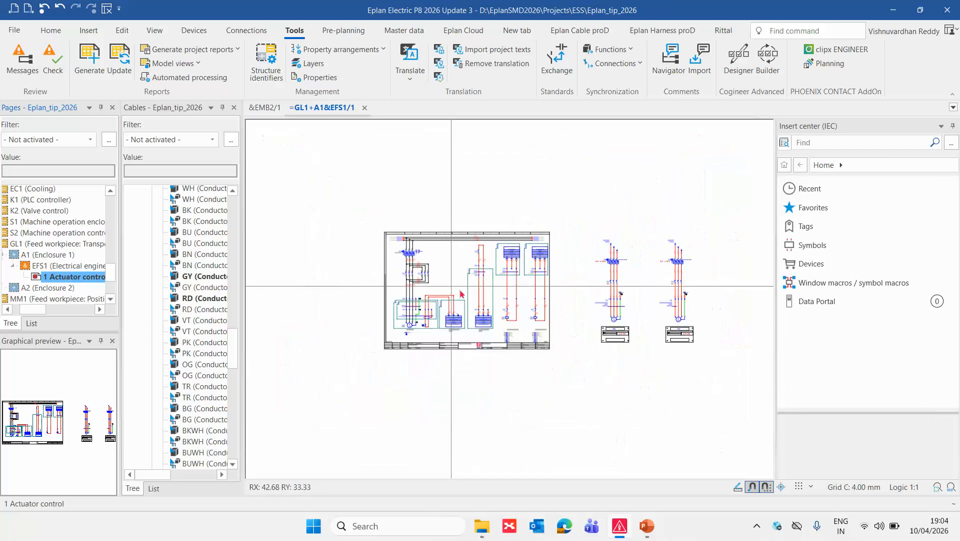
{"action": "scroll", "coordinate": [617, 301], "scroll_direction": "up", "scroll_amount": 9}
{"action": "left_click", "coordinate": [476, 300]}
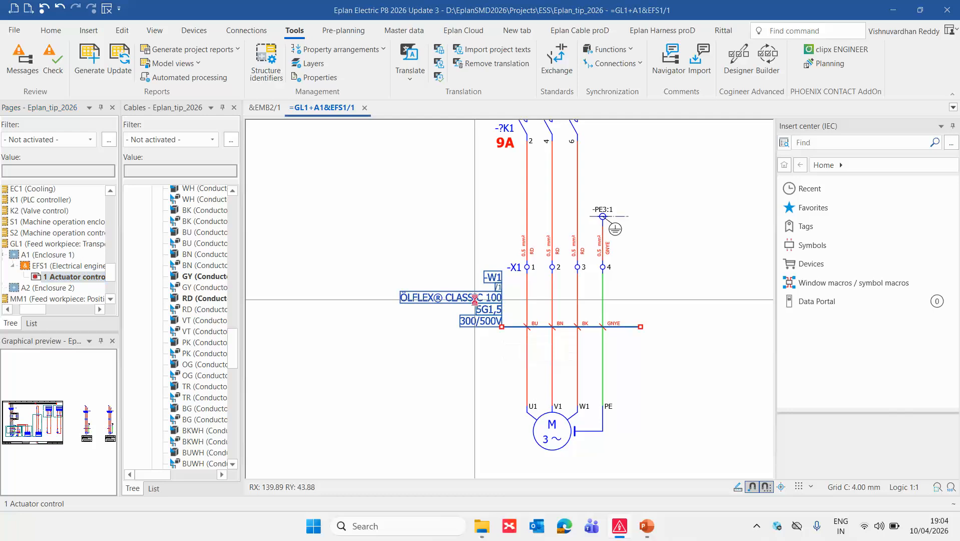
{"action": "double_click", "coordinate": [476, 303]}
{"action": "left_click", "coordinate": [210, 120]}
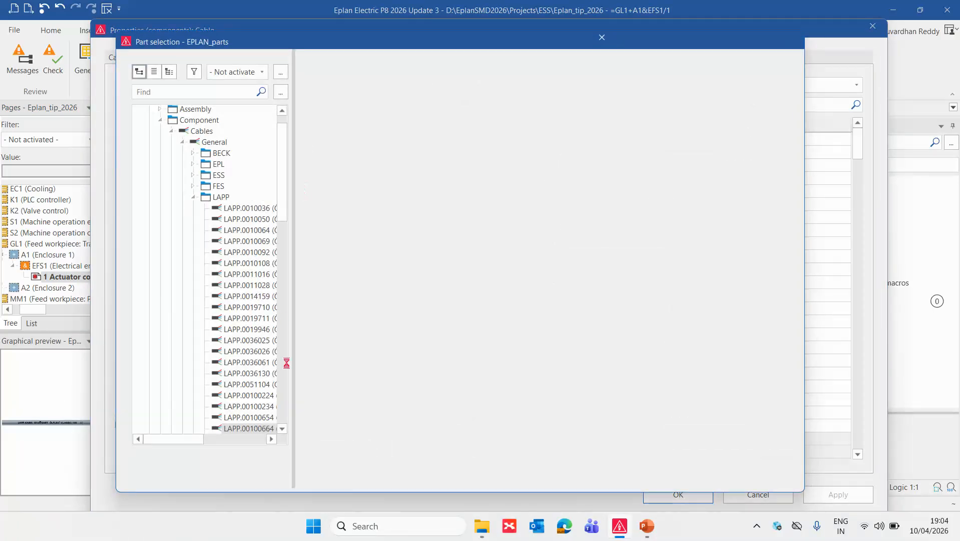
{"action": "left_click_drag", "start_coordinate": [293, 316], "coordinate": [445, 293]}
{"action": "scroll", "coordinate": [335, 360], "scroll_direction": "down", "scroll_amount": 2}
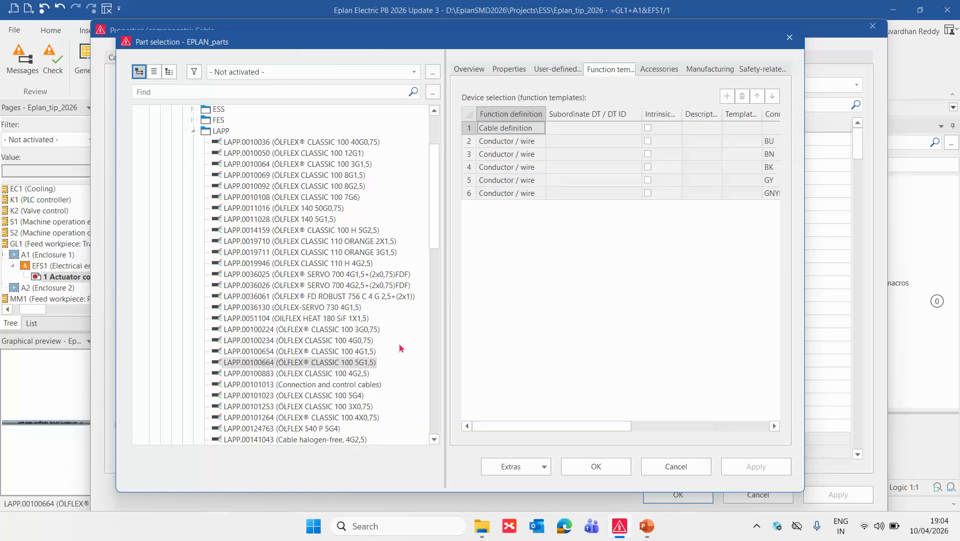
{"action": "left_click", "coordinate": [366, 231]}
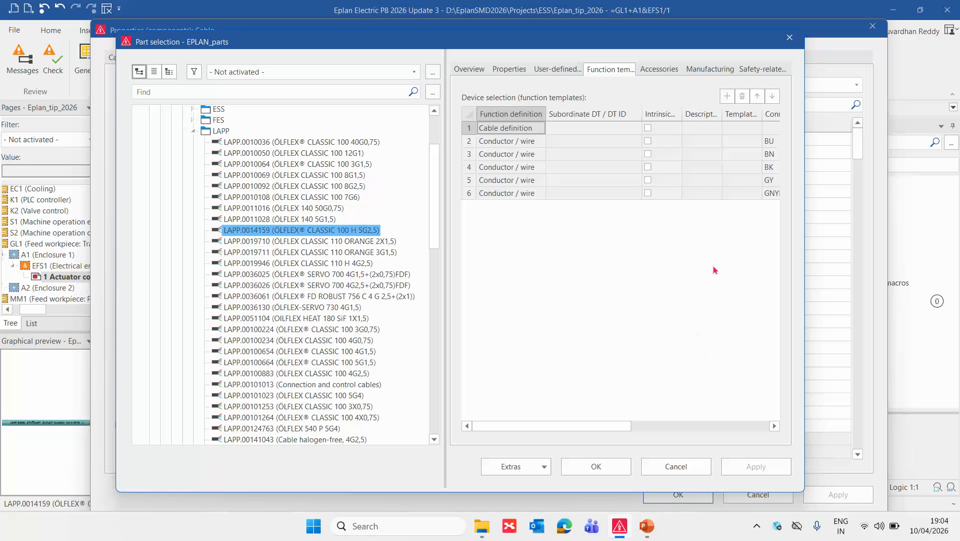
{"action": "left_click", "coordinate": [328, 220]}
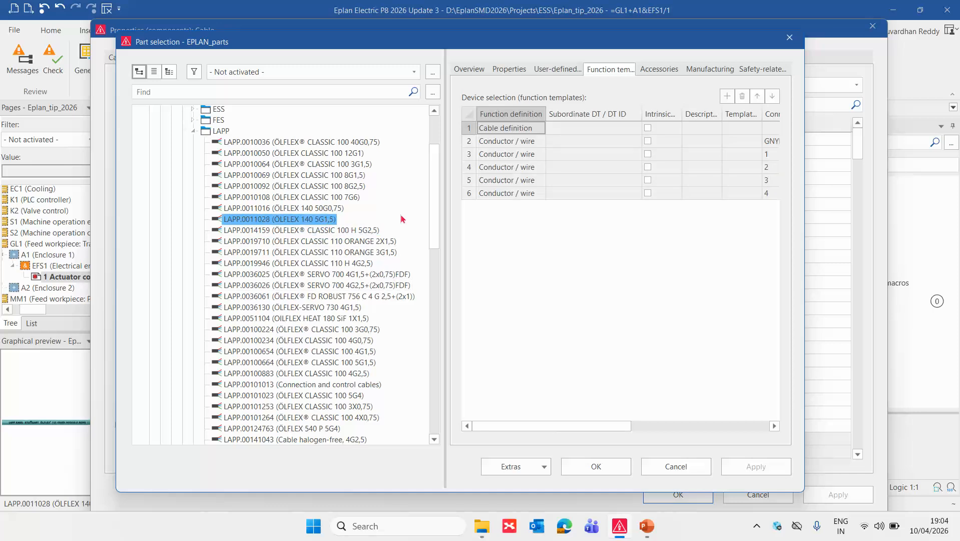
{"action": "left_click", "coordinate": [614, 467]}
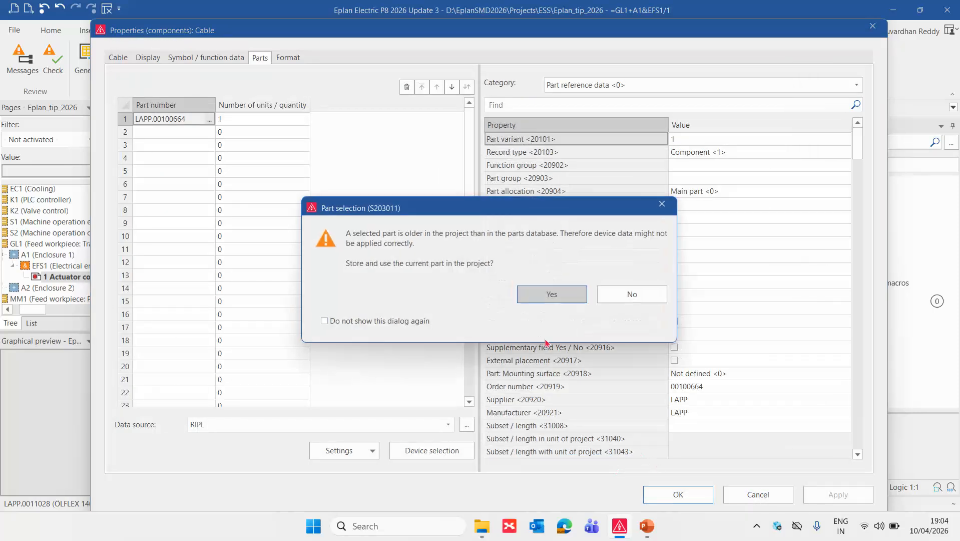
{"action": "left_click", "coordinate": [552, 295]}
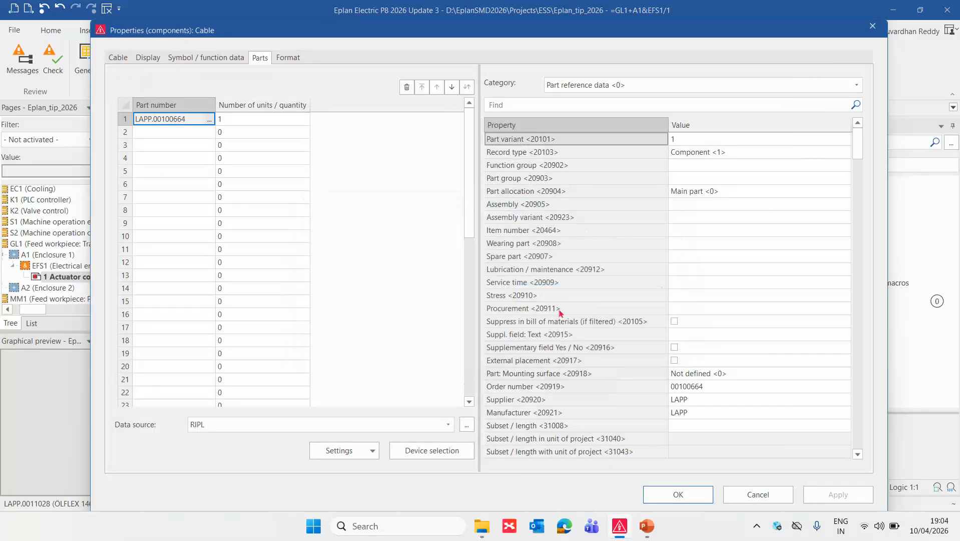
{"action": "left_click", "coordinate": [683, 496]}
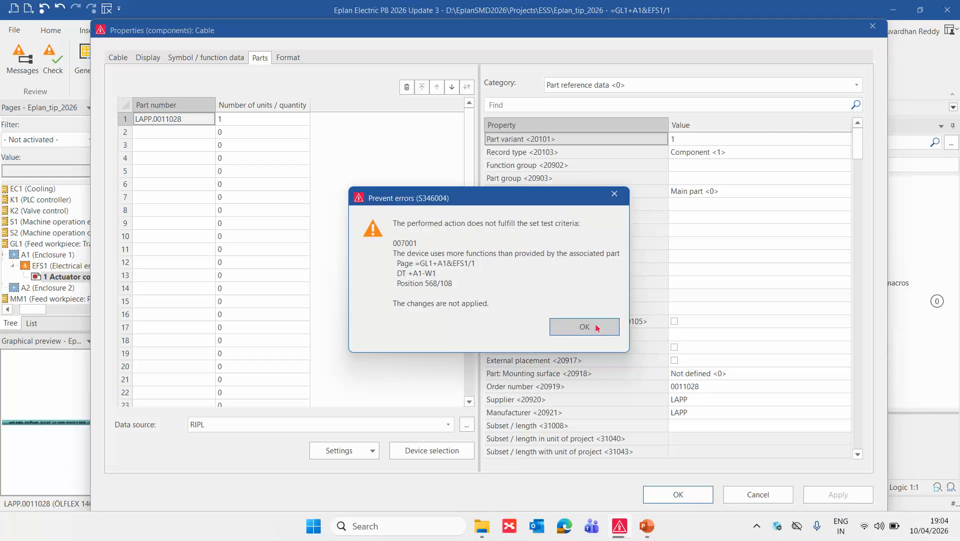
{"action": "left_click", "coordinate": [596, 328]}
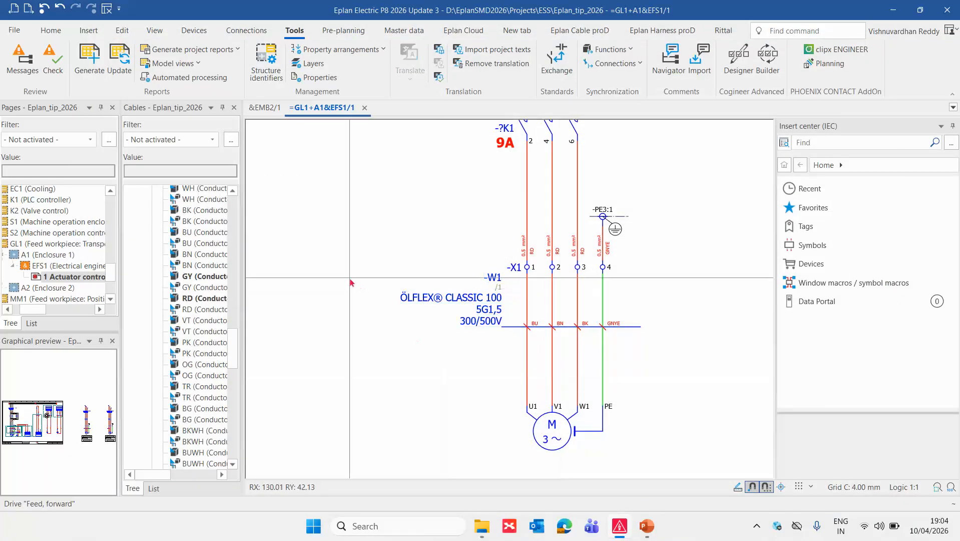
Delete the additional cable definition line of -W1 at motor M2.
{"action": "scroll", "coordinate": [361, 287], "scroll_direction": "down", "scroll_amount": 3}
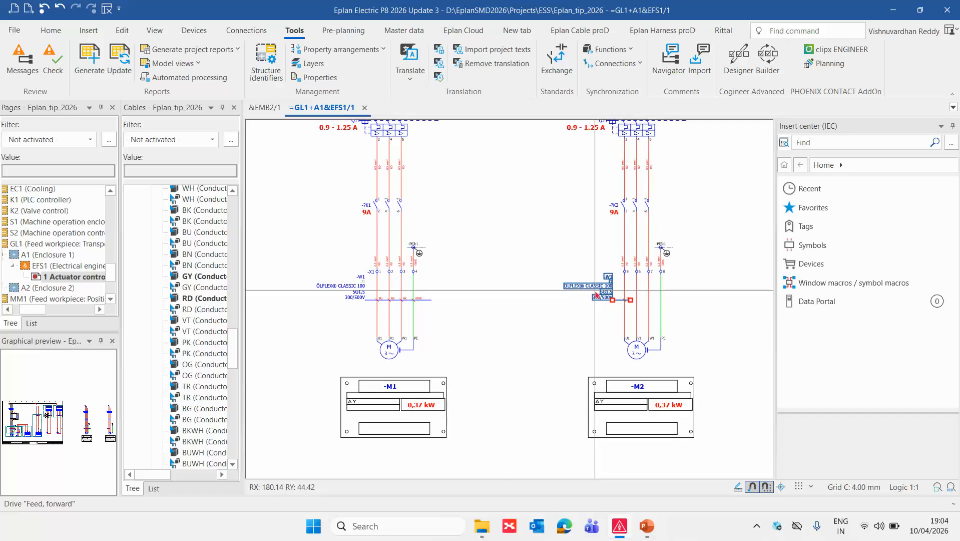
{"action": "key", "text": "Delete"}
{"action": "scroll", "coordinate": [355, 306], "scroll_direction": "up", "scroll_amount": 3}
Locate cable -W1 and its conductors in the Cables navigator, collapsing the WD groups of enclosures A1 and A2.
{"action": "middle_click_drag", "start_coordinate": [355, 308], "coordinate": [461, 398]}
{"action": "scroll", "coordinate": [461, 396], "scroll_direction": "up", "scroll_amount": 1}
{"action": "right_click", "coordinate": [454, 345]}
{"action": "left_click", "coordinate": [498, 328]}
{"action": "scroll", "coordinate": [195, 242], "scroll_direction": "up", "scroll_amount": 1}
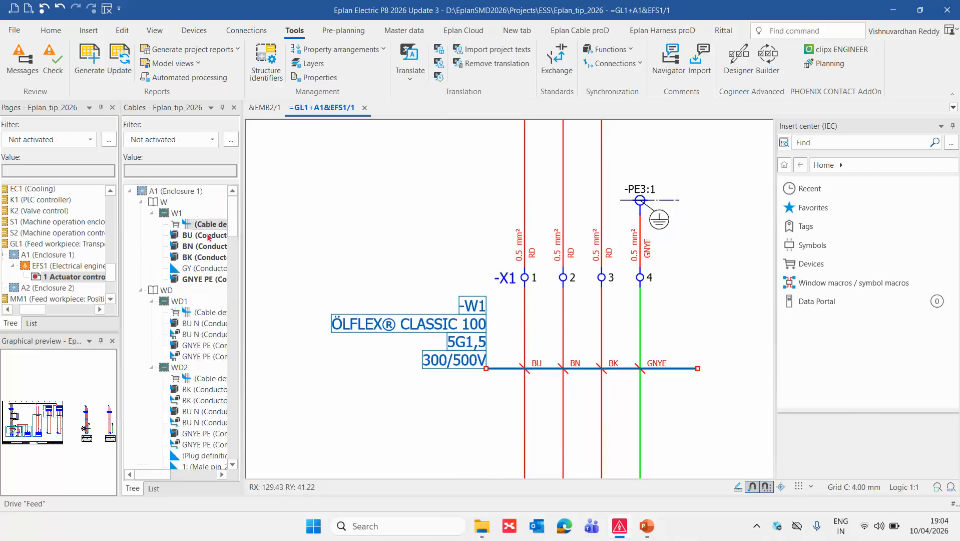
{"action": "left_click", "coordinate": [141, 290]}
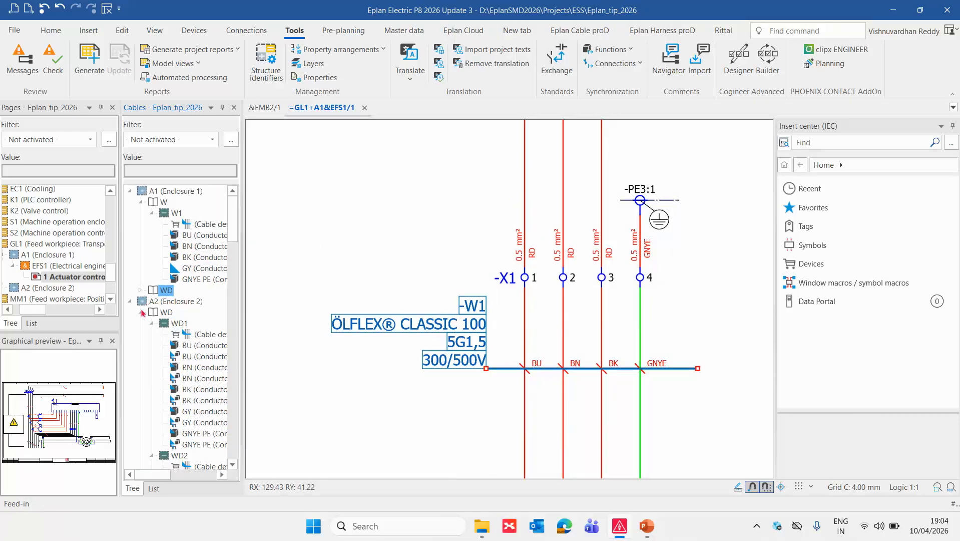
{"action": "left_click", "coordinate": [142, 312]}
{"action": "left_click", "coordinate": [411, 391]}
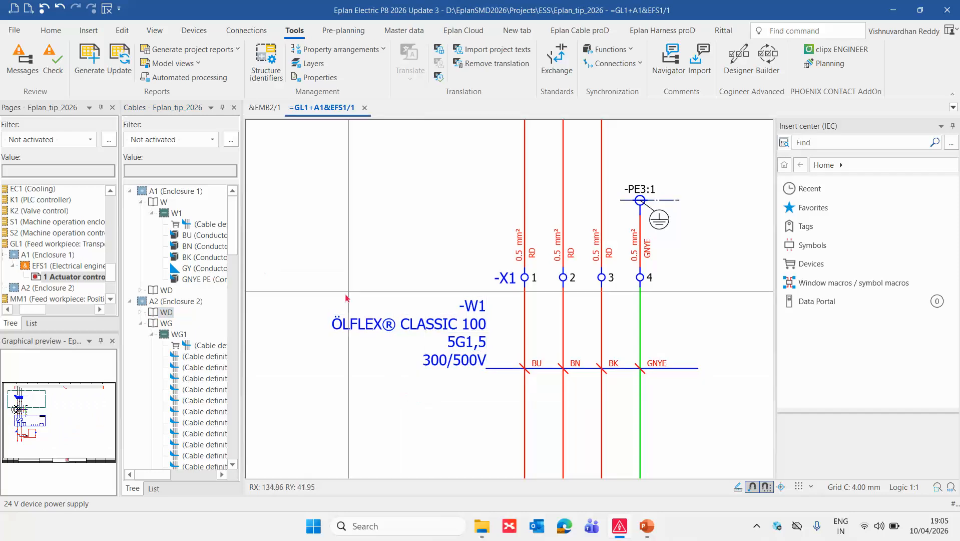
Open the parts of cable -W1 and view the function templates of LAPP.00100664 in part selection.
{"action": "left_click", "coordinate": [453, 323]}
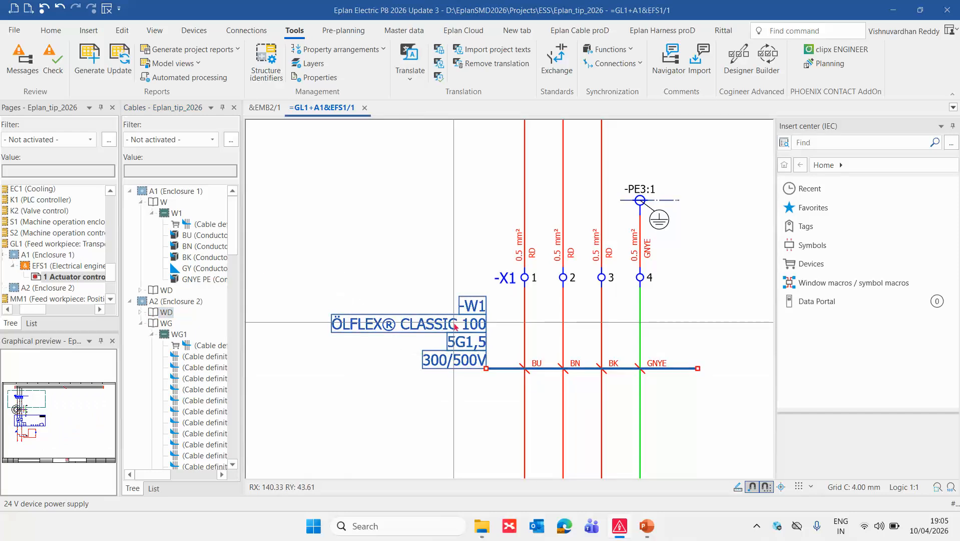
{"action": "double_click", "coordinate": [454, 324]}
{"action": "left_click", "coordinate": [209, 121]}
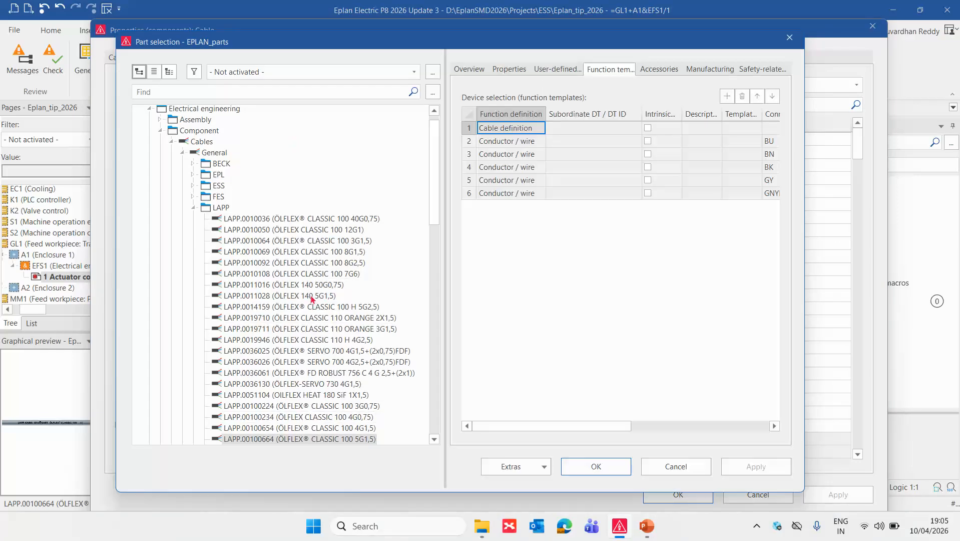
{"action": "key", "text": "Return"}
{"action": "key", "text": "Return"}
{"action": "left_click", "coordinate": [468, 335]}
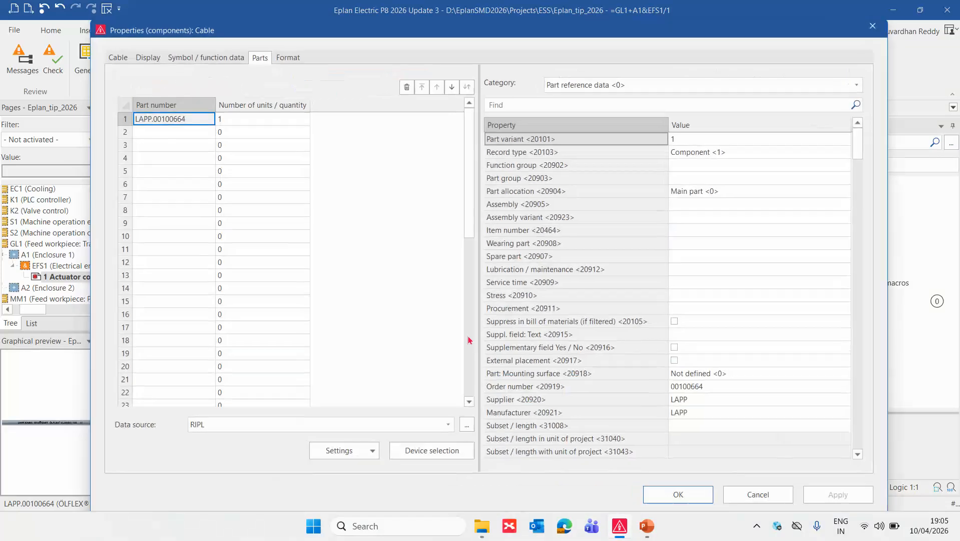
Start device selection for -W1 and compare the conductor templates of LAPP.00100654, LAPP.00100664, LAPP.0010069 and LAPP.00101013.
{"action": "left_click", "coordinate": [455, 455]}
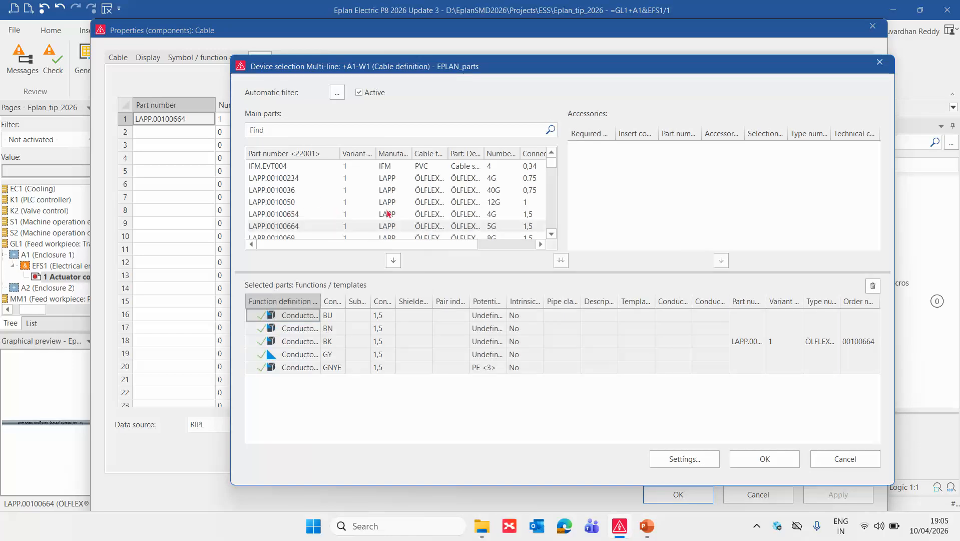
{"action": "left_click", "coordinate": [489, 216]}
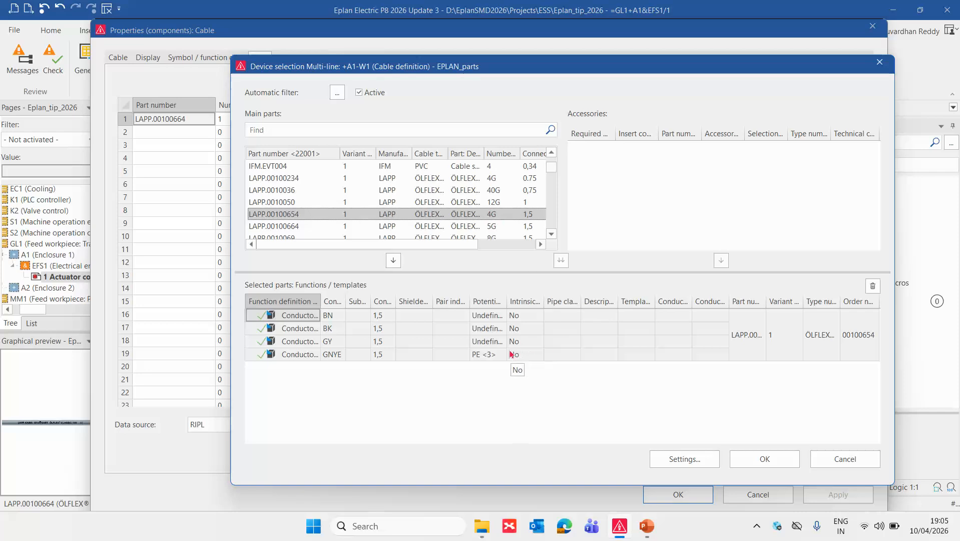
{"action": "left_click", "coordinate": [492, 227]}
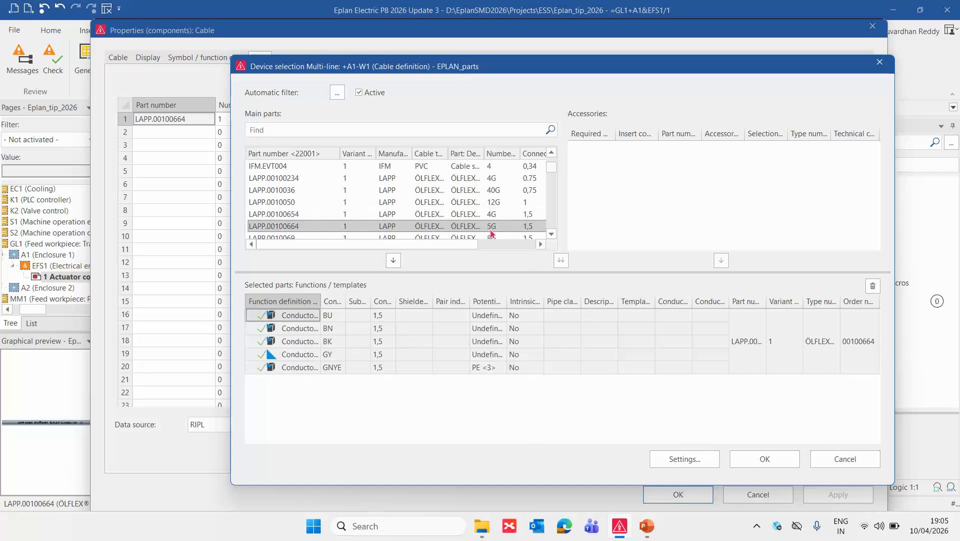
{"action": "left_click", "coordinate": [493, 237]}
{"action": "scroll", "coordinate": [493, 239], "scroll_direction": "down", "scroll_amount": 1}
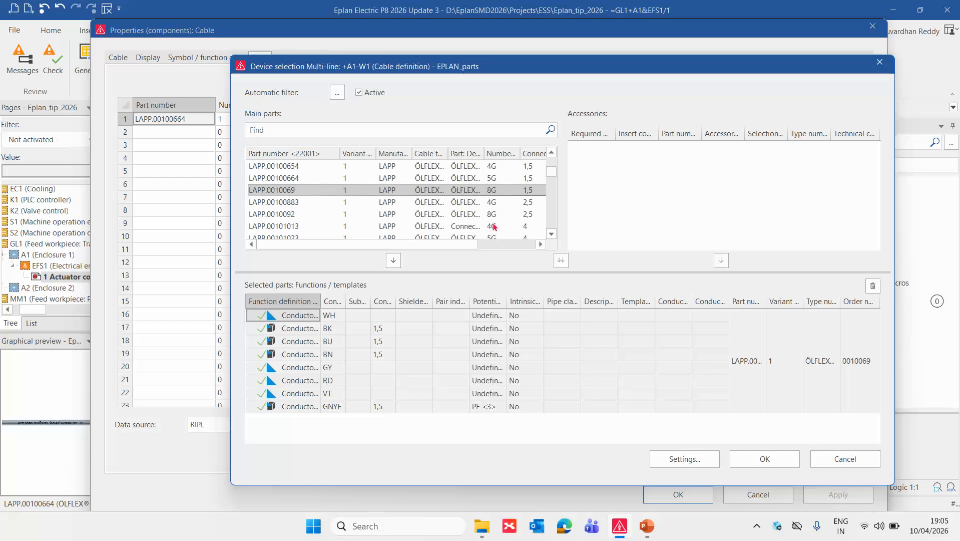
{"action": "left_click", "coordinate": [495, 227]}
{"action": "scroll", "coordinate": [493, 223], "scroll_direction": "down", "scroll_amount": 2}
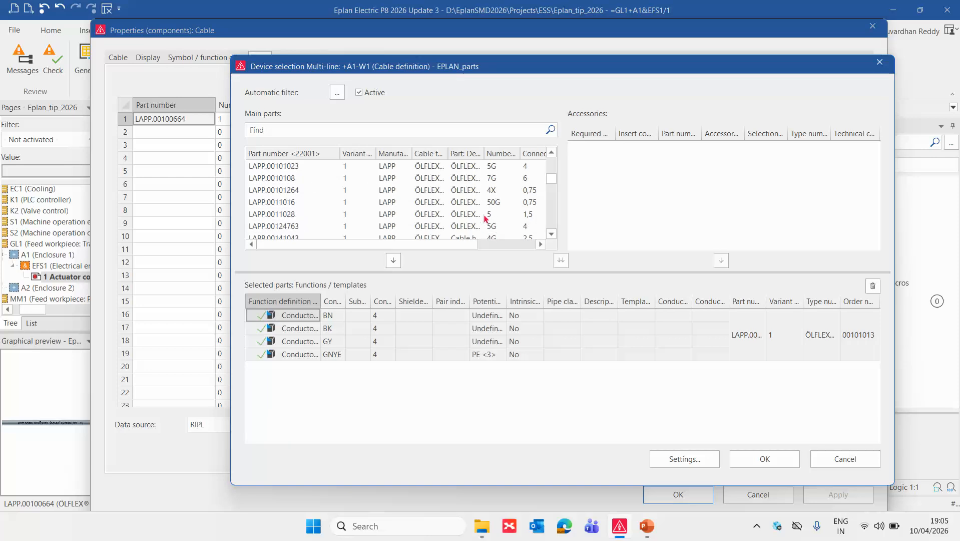
Assign LAPP.0011028 to cable -W1 through device selection, storing the current part in the project.
{"action": "left_click", "coordinate": [479, 216]}
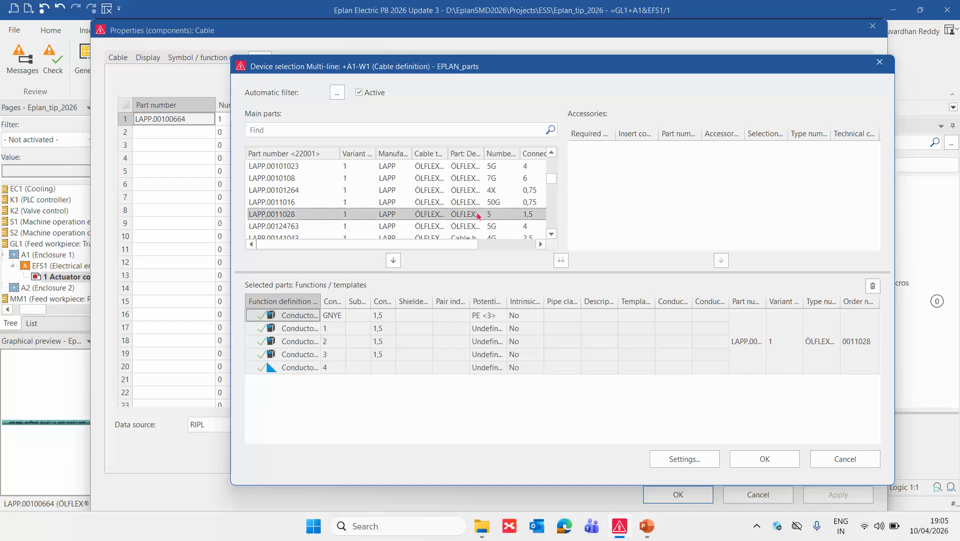
{"action": "left_click", "coordinate": [753, 462]}
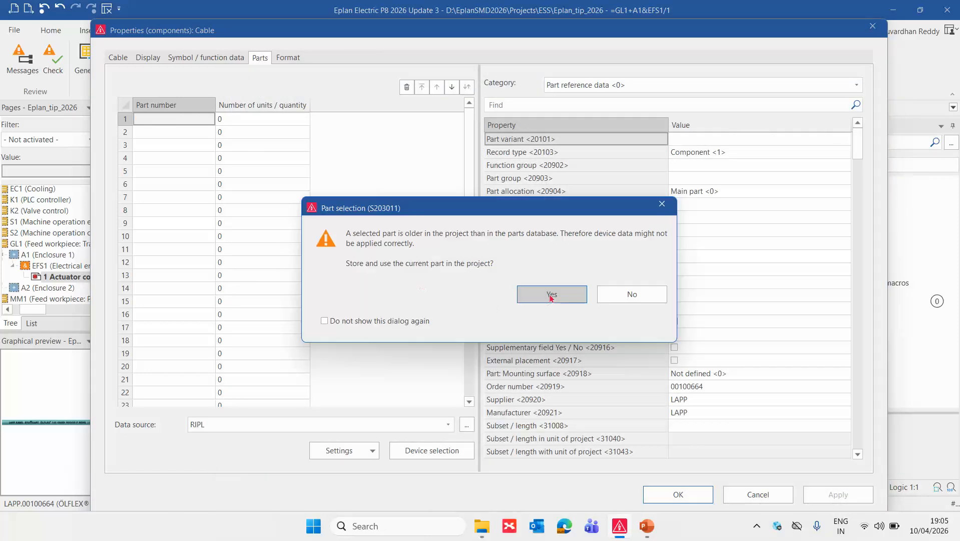
{"action": "left_click", "coordinate": [550, 296]}
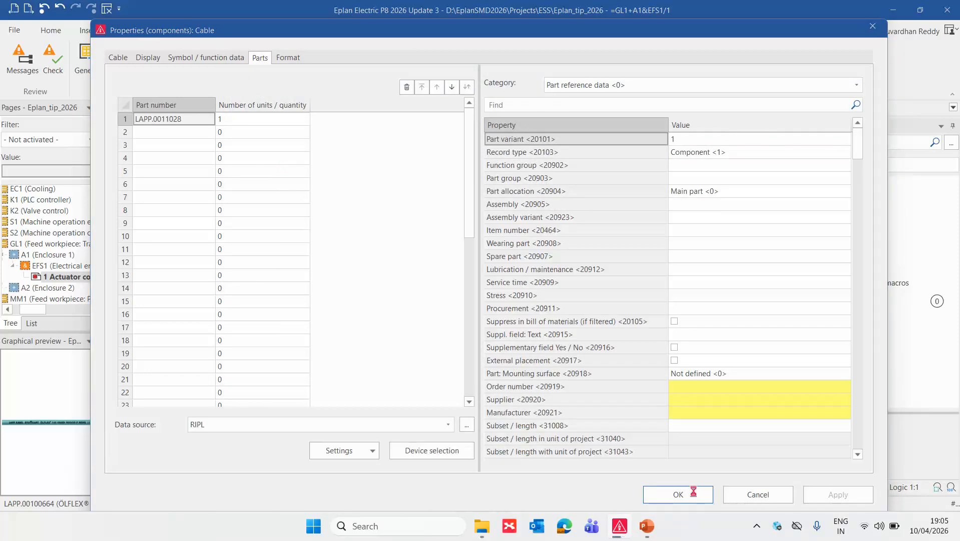
{"action": "left_click", "coordinate": [686, 495]}
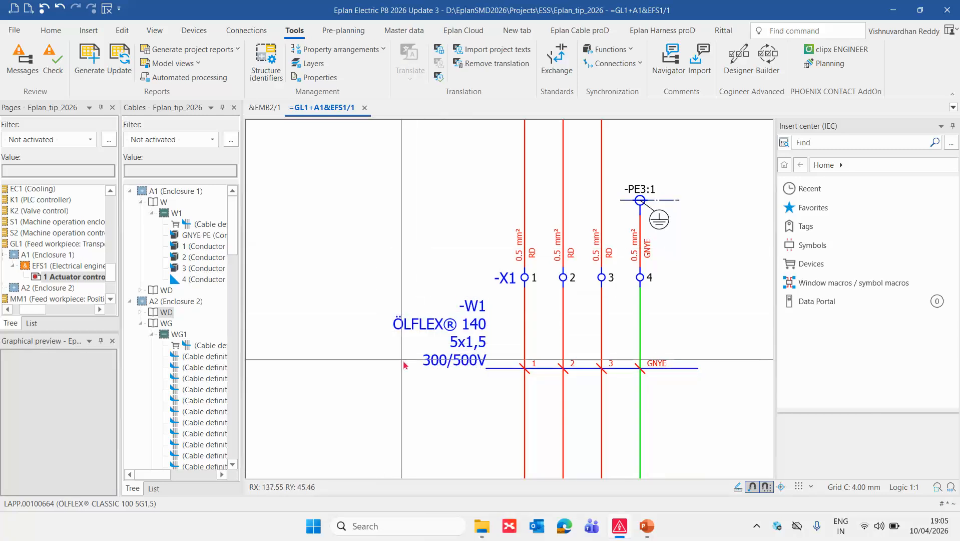
Try to replace the part of cable -W1 with LAPP.00100664 (ÖLFLEX CLASSIC 100 5G1,5) through part selection.
{"action": "left_click", "coordinate": [479, 322]}
{"action": "double_click", "coordinate": [478, 317]}
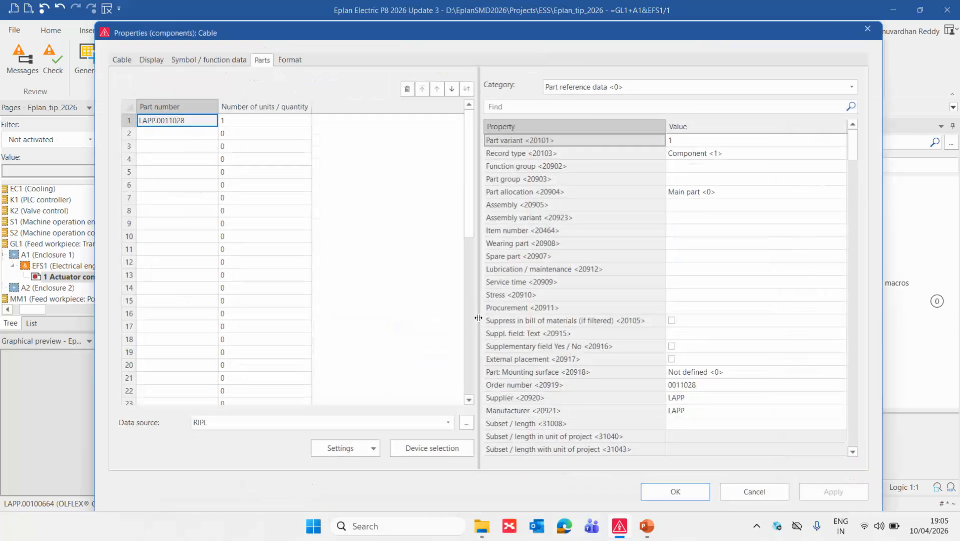
{"action": "left_click", "coordinate": [209, 122]}
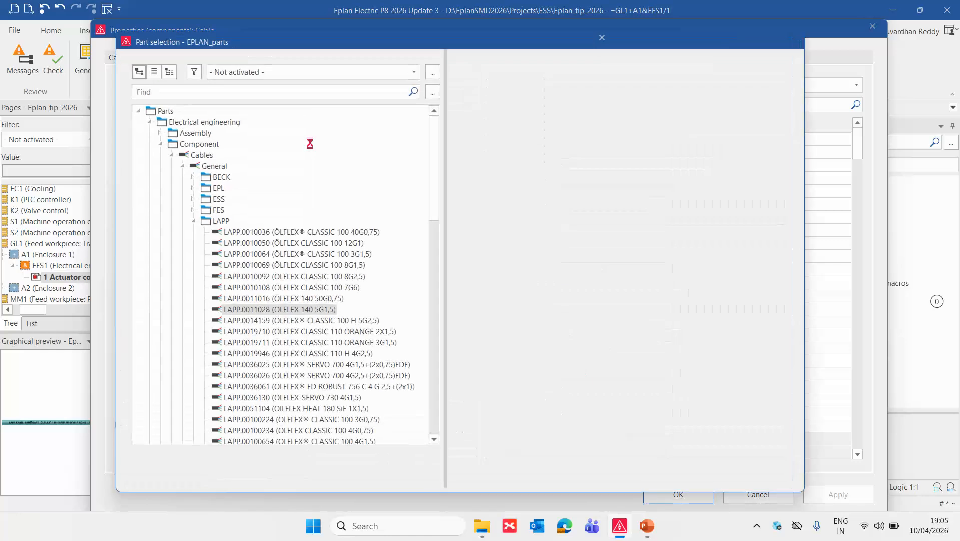
{"action": "scroll", "coordinate": [354, 307], "scroll_direction": "down", "scroll_amount": 4}
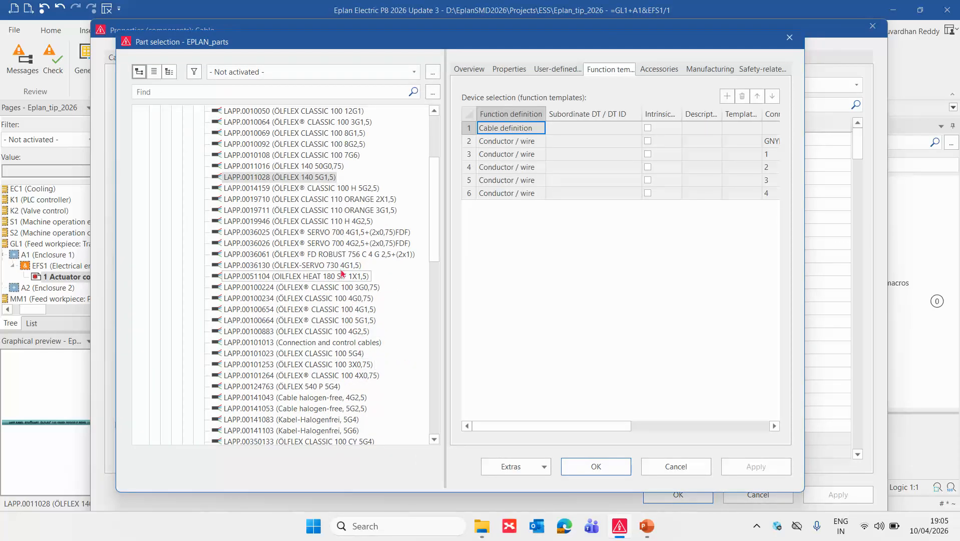
{"action": "scroll", "coordinate": [358, 175], "scroll_direction": "up", "scroll_amount": 1}
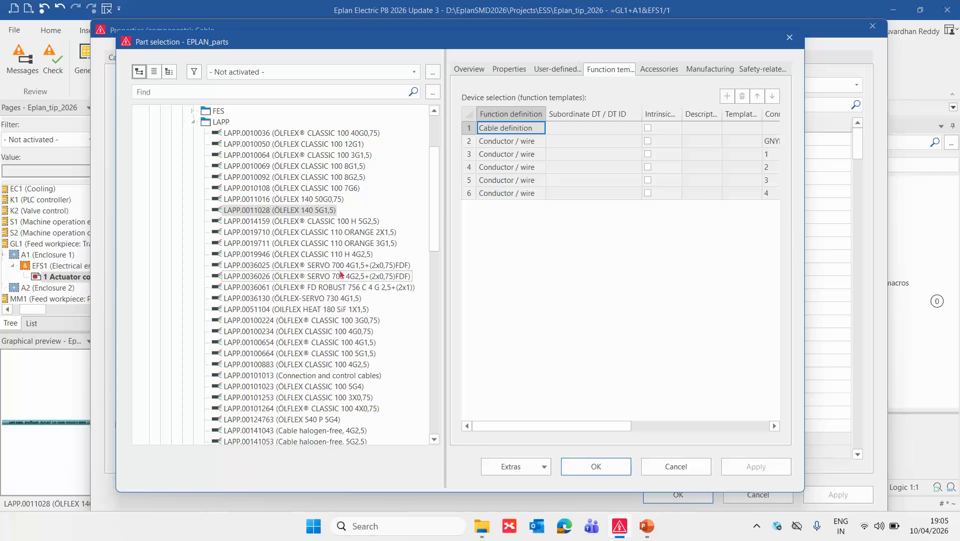
{"action": "left_click", "coordinate": [363, 354]}
{"action": "left_click", "coordinate": [606, 466]}
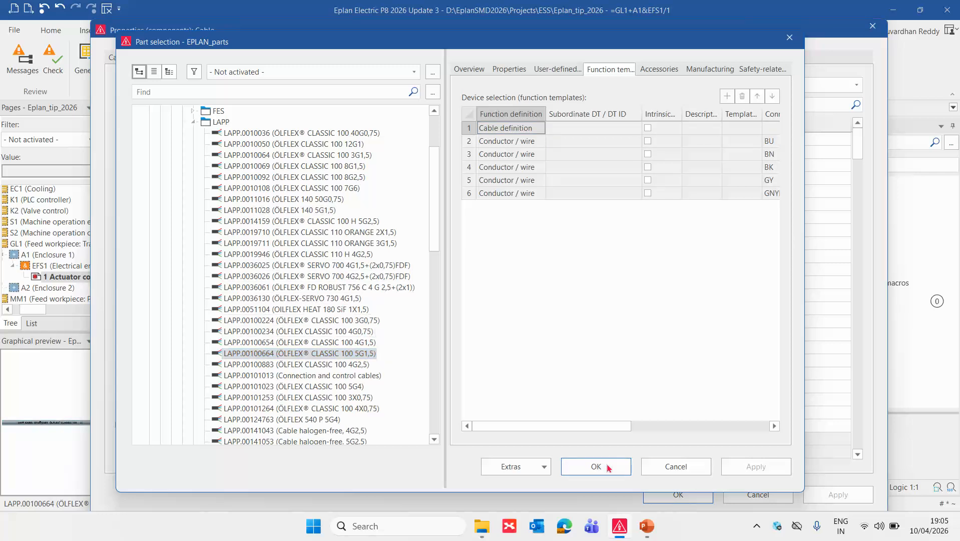
{"action": "left_click", "coordinate": [674, 493]}
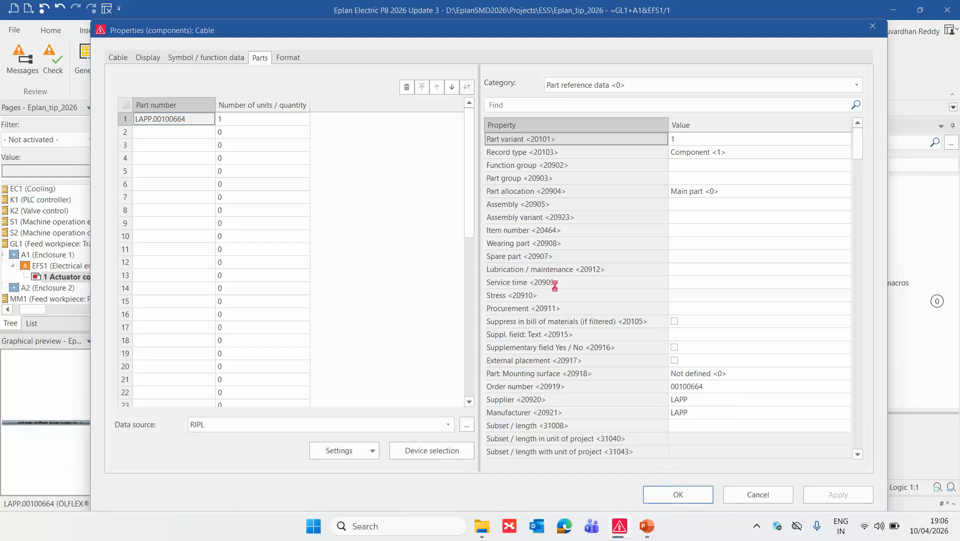
{"action": "left_click", "coordinate": [598, 326]}
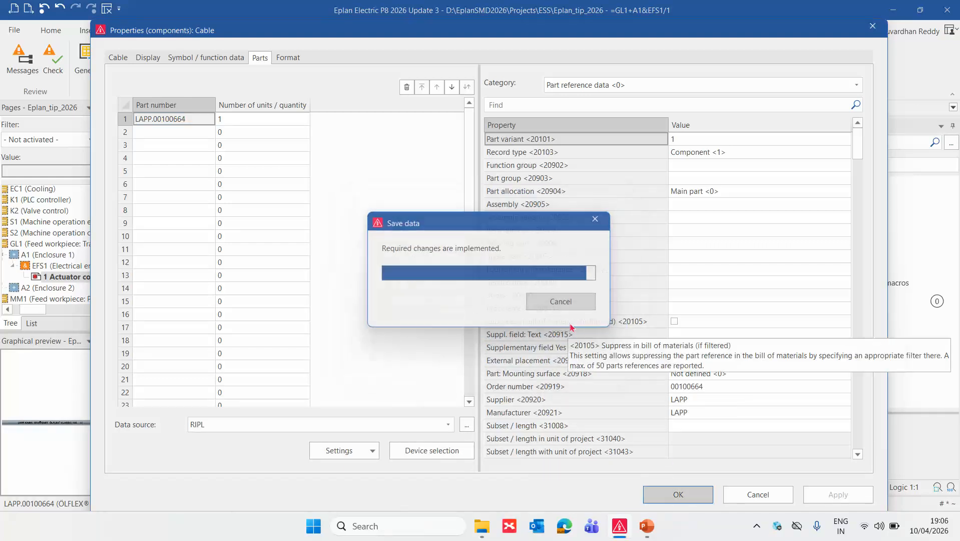
{"action": "left_click", "coordinate": [371, 265]}
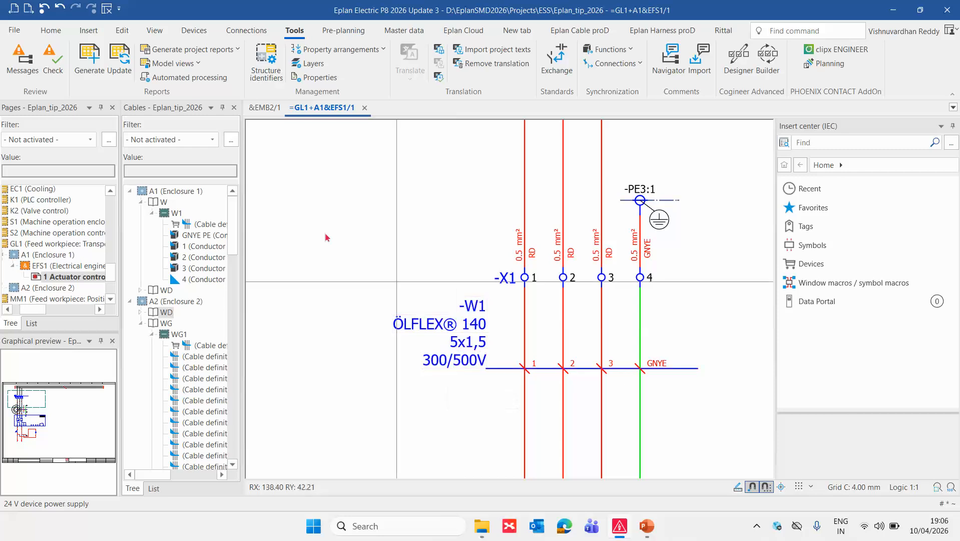
Set the type of check for device message 007001 to No <0> in the project's ESS_Cable message scheme.
{"action": "left_click", "coordinate": [14, 30]}
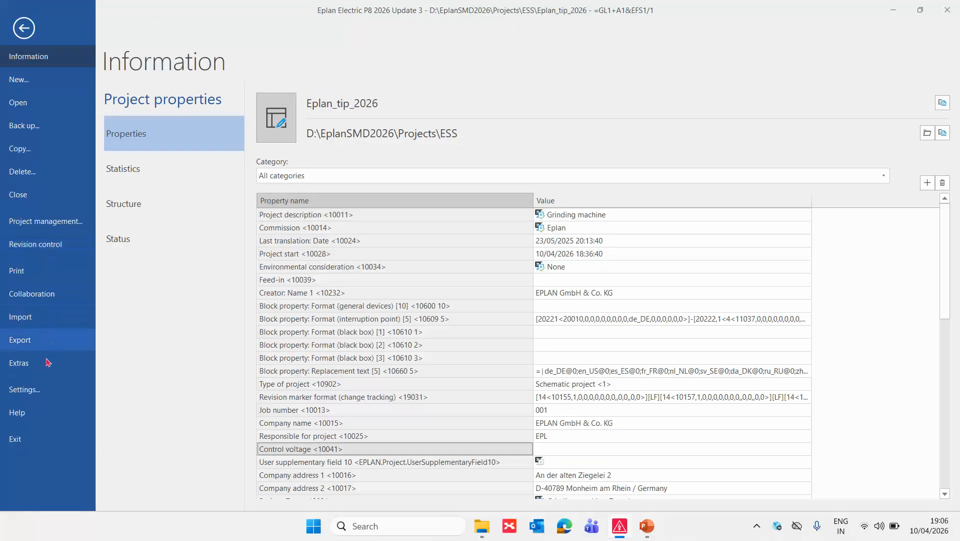
{"action": "left_click", "coordinate": [41, 392]}
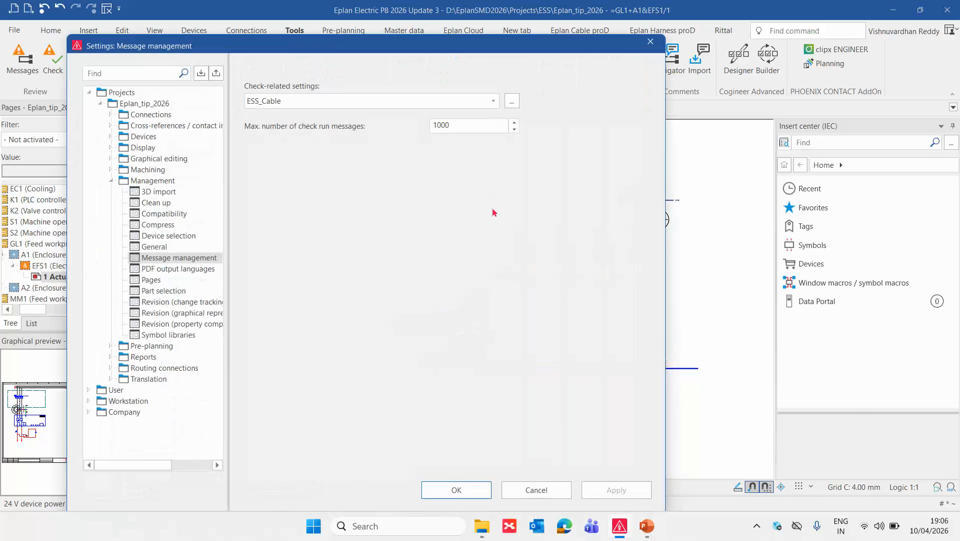
{"action": "left_click", "coordinate": [518, 102]}
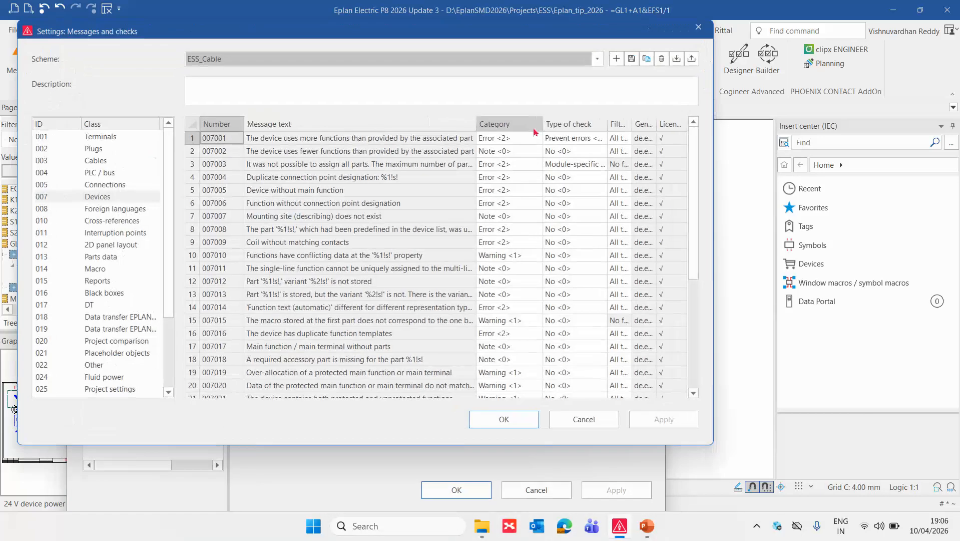
{"action": "left_click", "coordinate": [601, 139]}
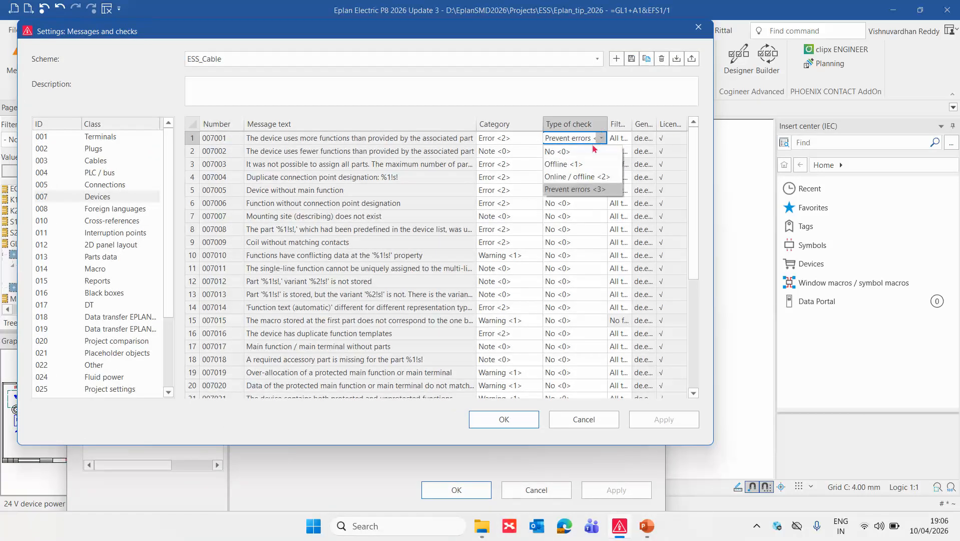
{"action": "left_click", "coordinate": [575, 151]}
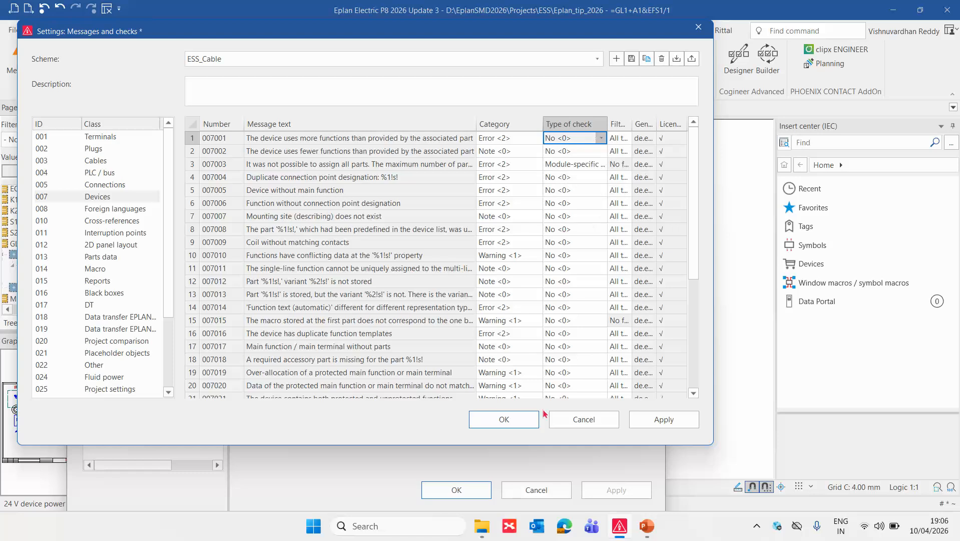
{"action": "left_click", "coordinate": [515, 421]}
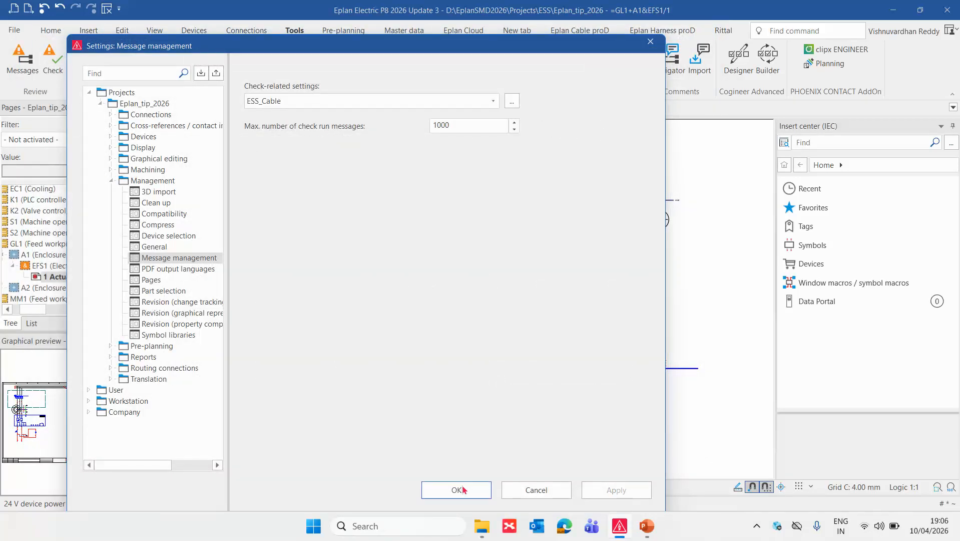
{"action": "left_click", "coordinate": [463, 486]}
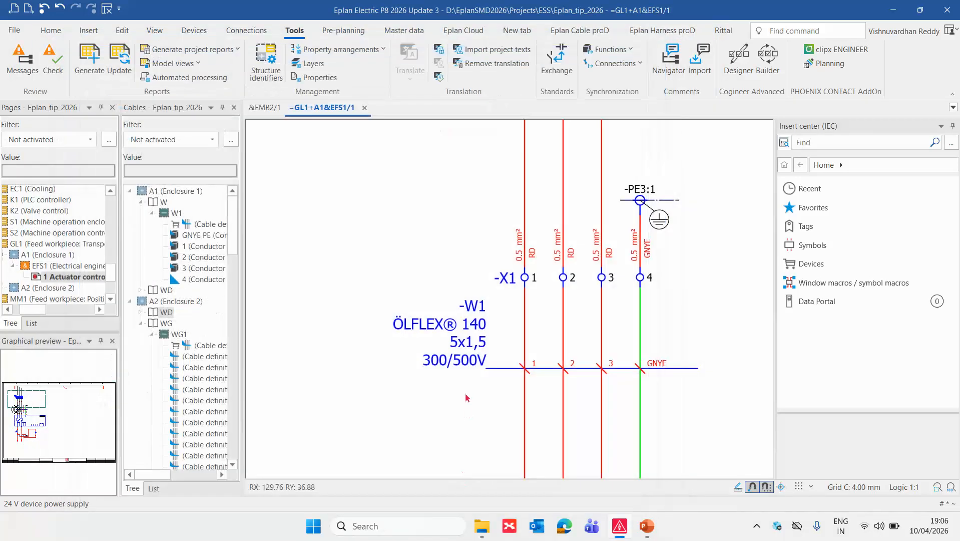
Replace the part of cable -W1 with LAPP.00100664 (ÖLFLEX CLASSIC 100 5G1,5) through part selection.
{"action": "double_click", "coordinate": [466, 319]}
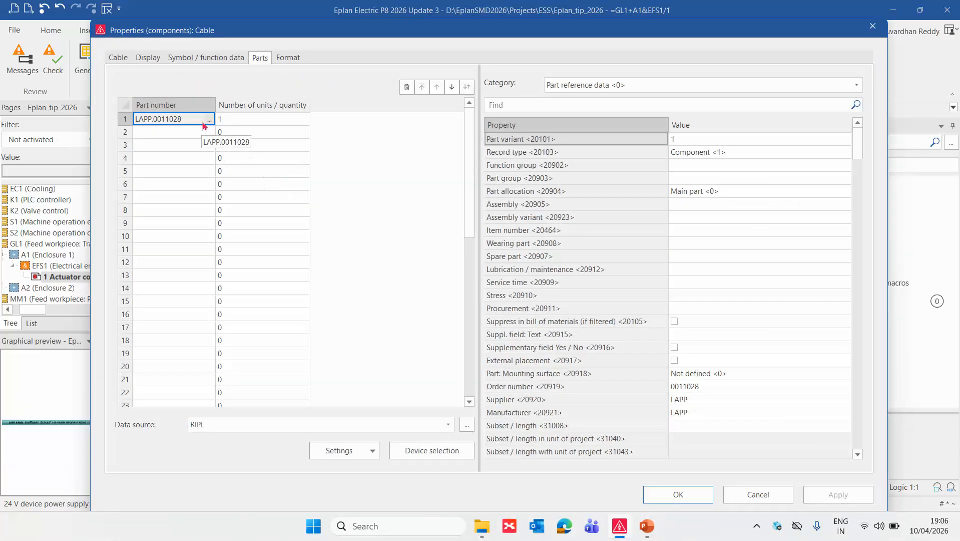
{"action": "left_click", "coordinate": [207, 121]}
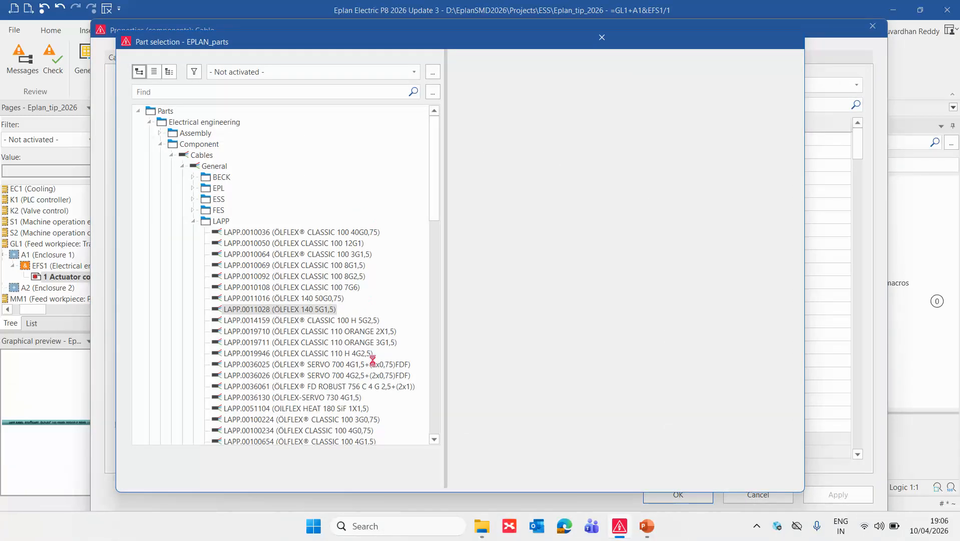
{"action": "scroll", "coordinate": [381, 425], "scroll_direction": "down", "scroll_amount": 1}
{"action": "double_click", "coordinate": [350, 420]}
{"action": "left_click", "coordinate": [678, 494]}
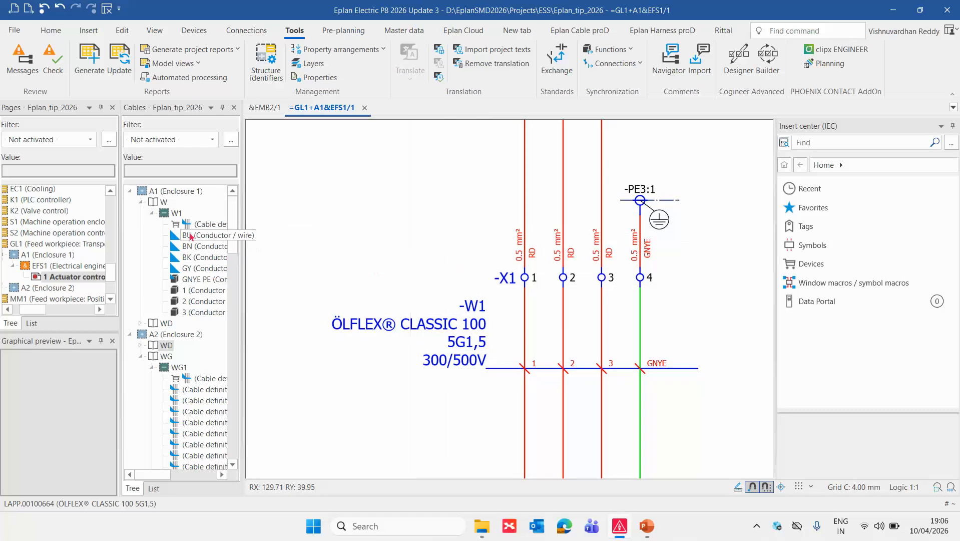
Update the EMB2 cable diagram reports and inspect the conductors listed for cable +A1-W1 on page 1.
{"action": "left_click", "coordinate": [269, 109]}
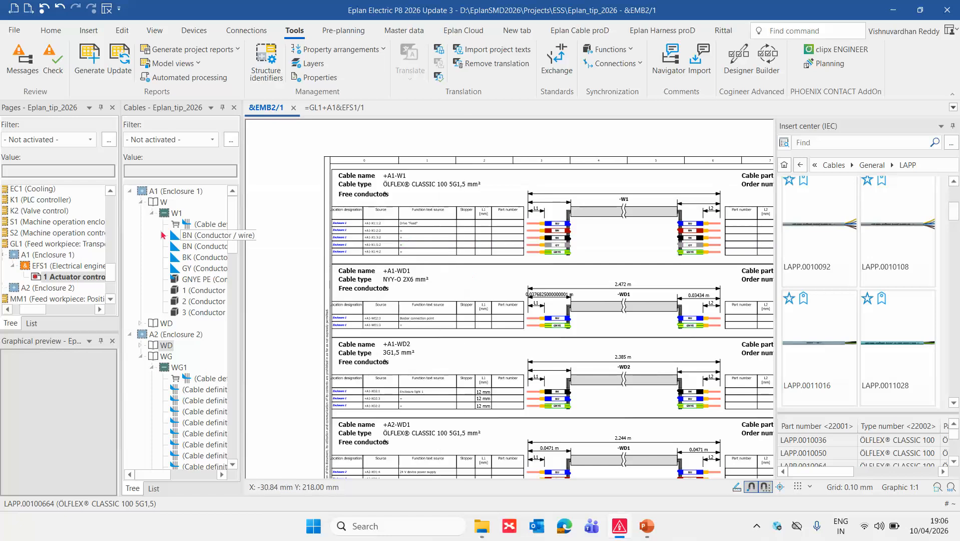
{"action": "scroll", "coordinate": [47, 201], "scroll_direction": "up", "scroll_amount": 6}
{"action": "scroll", "coordinate": [45, 202], "scroll_direction": "up", "scroll_amount": 4}
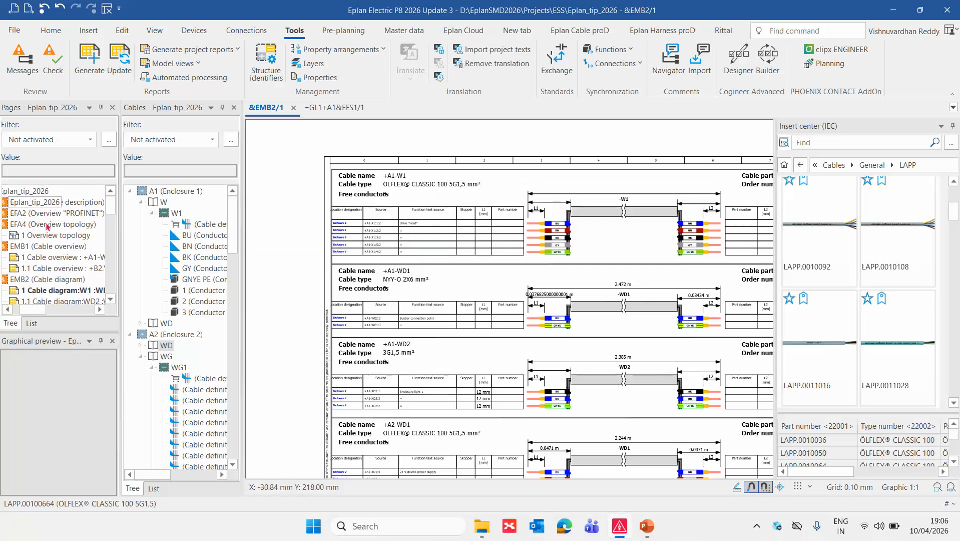
{"action": "left_click", "coordinate": [56, 277]}
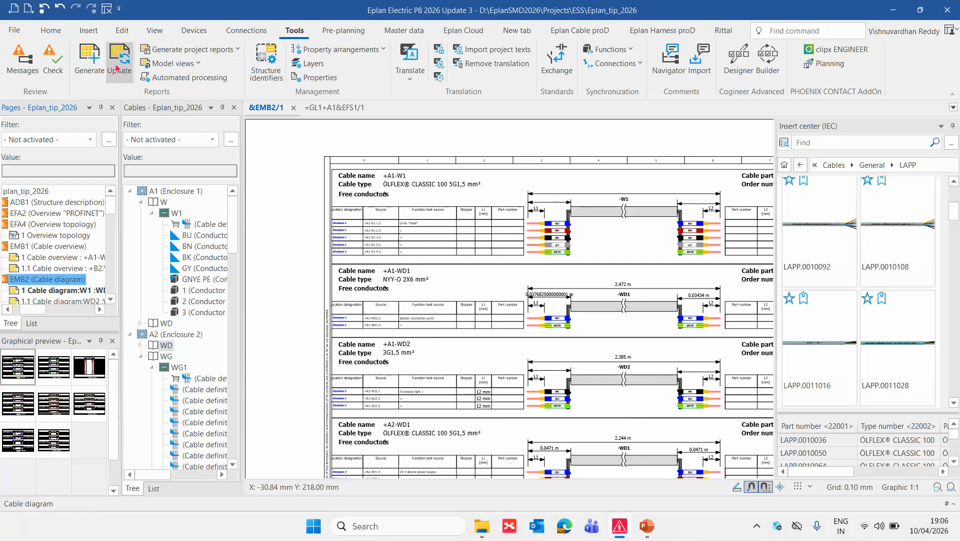
{"action": "left_click", "coordinate": [119, 59]}
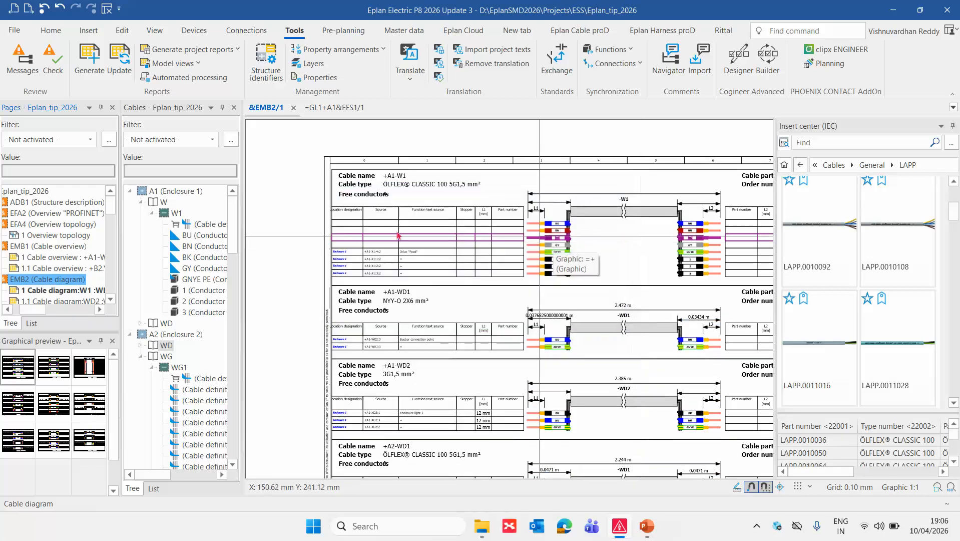
{"action": "scroll", "coordinate": [379, 219], "scroll_direction": "up", "scroll_amount": 4}
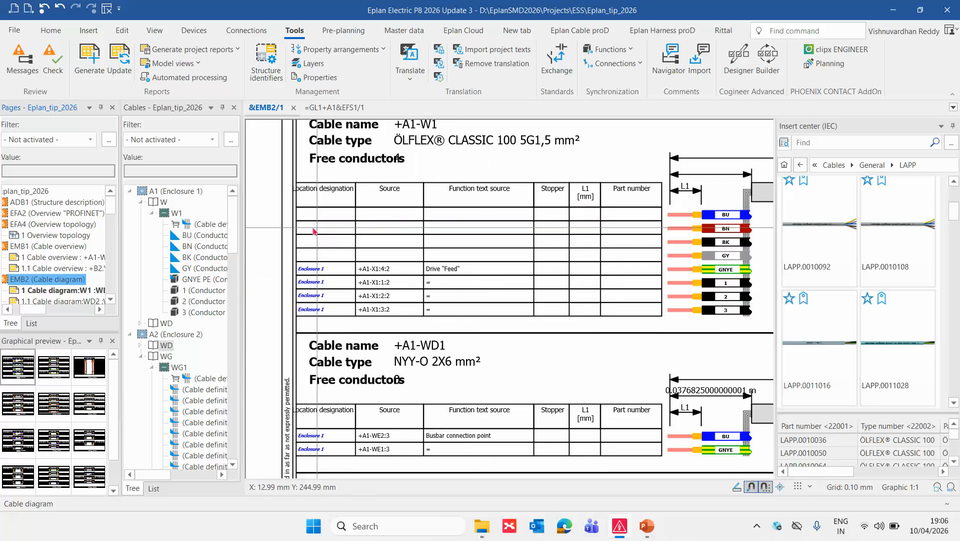
Reassign all cable connections of cable -W1 under A1 (Enclosure 1).
{"action": "right_click", "coordinate": [163, 213]}
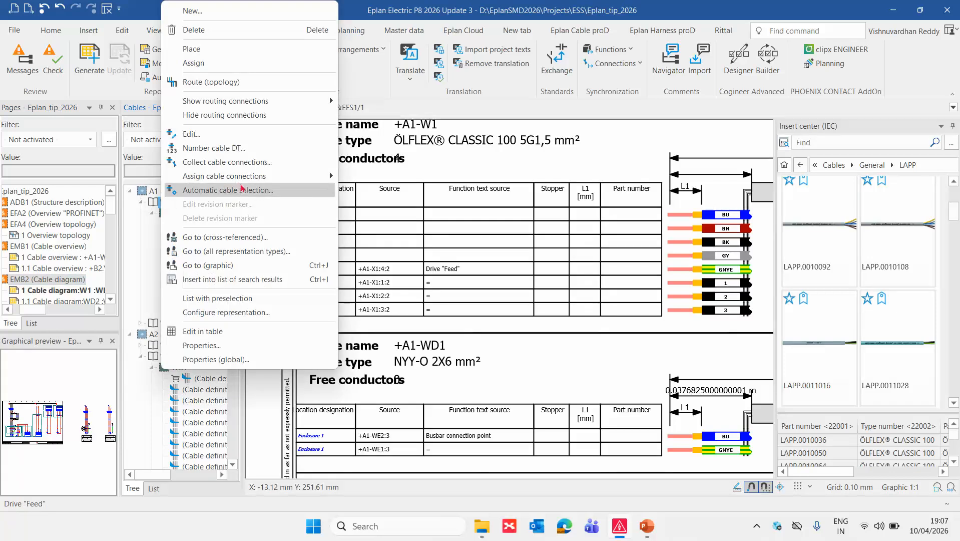
{"action": "mouse_move", "coordinate": [288, 176]}
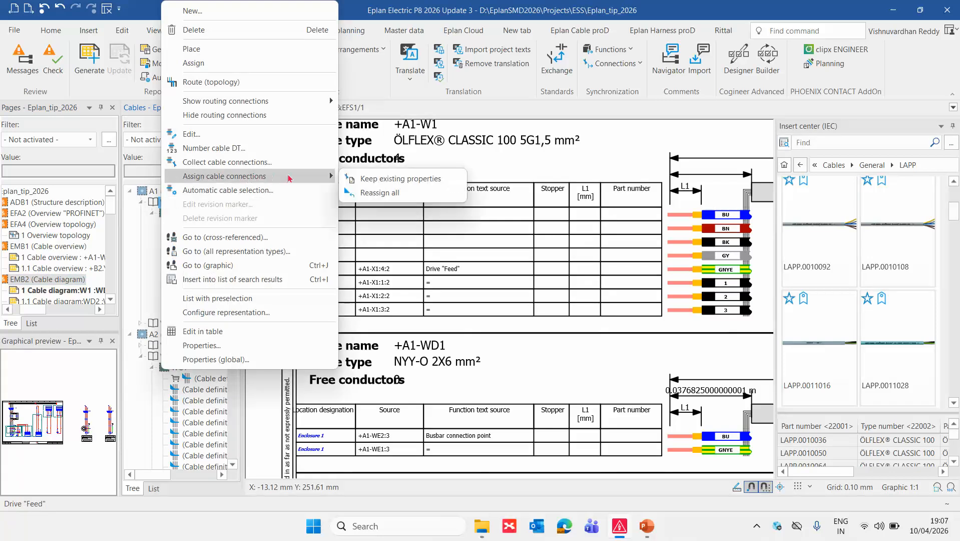
{"action": "left_click", "coordinate": [382, 194]}
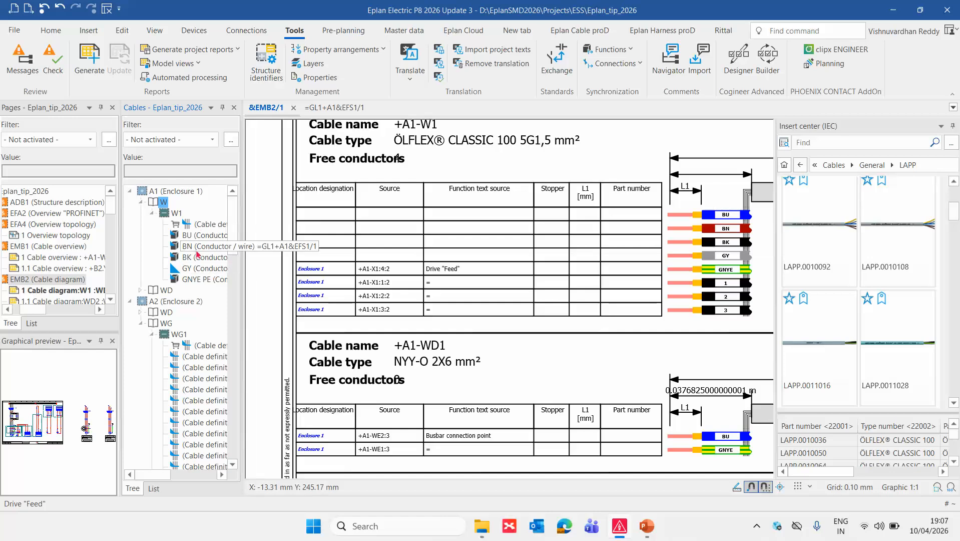
Update the EMB2 cable diagram reports and inspect the conductors listed for cable +A1-W1.
{"action": "left_click", "coordinate": [50, 278]}
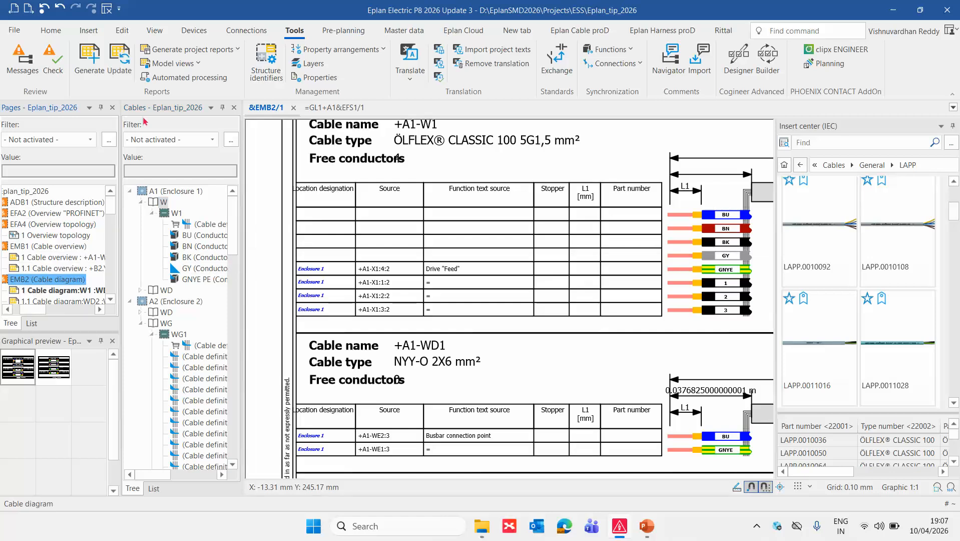
{"action": "left_click", "coordinate": [115, 57]}
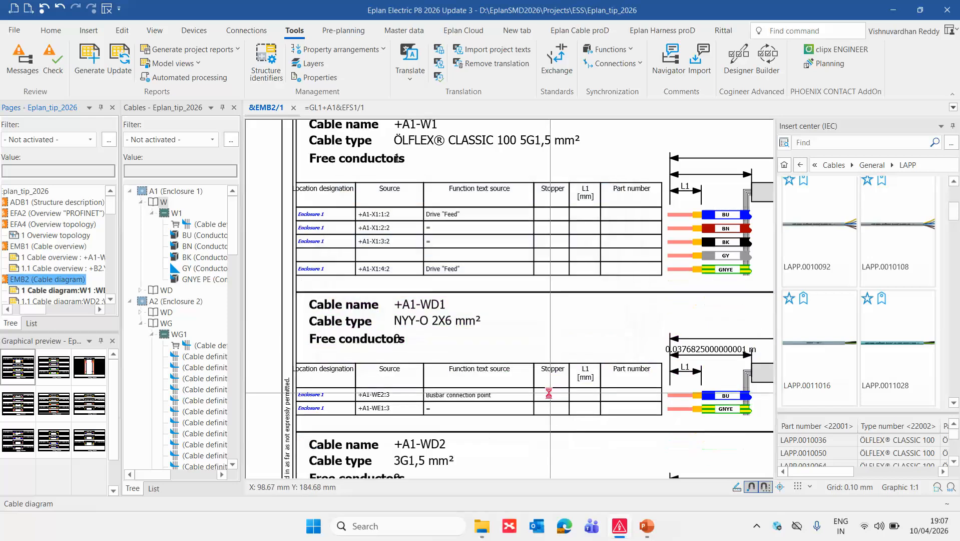
{"action": "scroll", "coordinate": [433, 234], "scroll_direction": "down", "scroll_amount": 1}
{"action": "scroll", "coordinate": [433, 239], "scroll_direction": "down", "scroll_amount": 1}
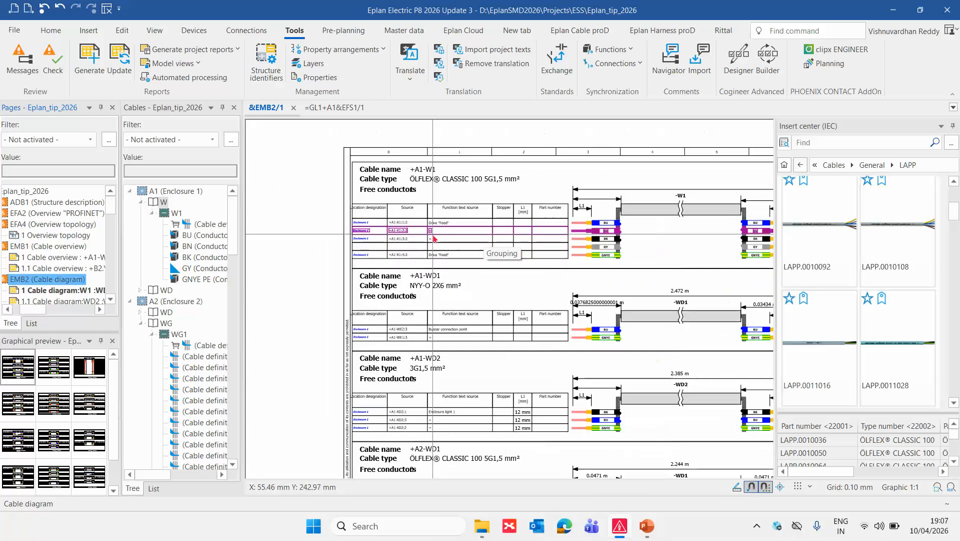
Set the type of check for device message 007001 to Prevent errors in the ESS_Cable scheme and run the check.
{"action": "left_click", "coordinate": [58, 61]}
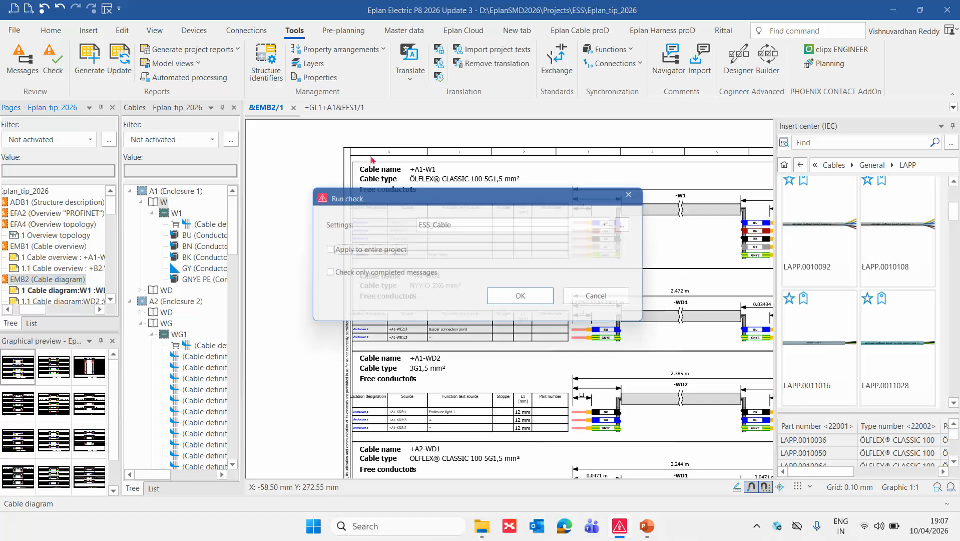
{"action": "left_click", "coordinate": [633, 224]}
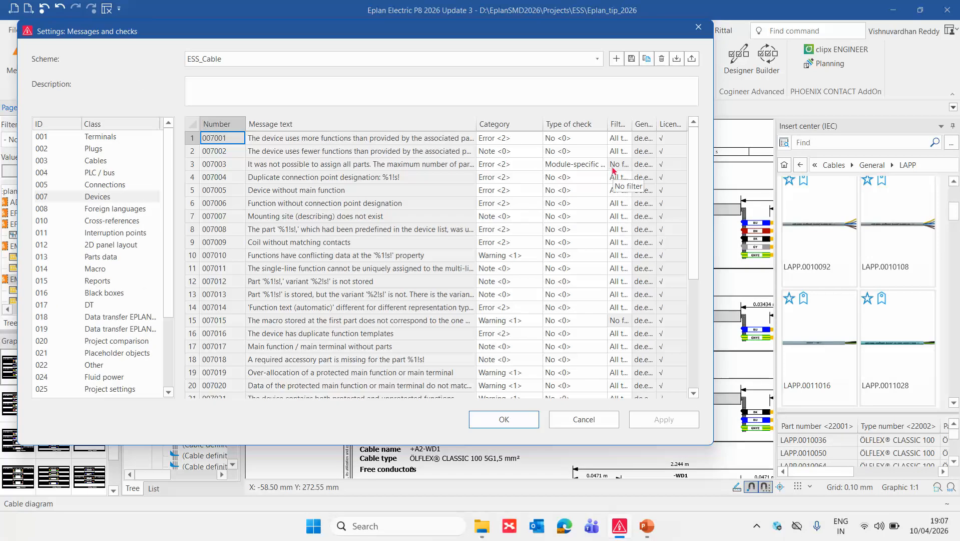
{"action": "left_click", "coordinate": [601, 138]}
{"action": "left_click", "coordinate": [568, 187]}
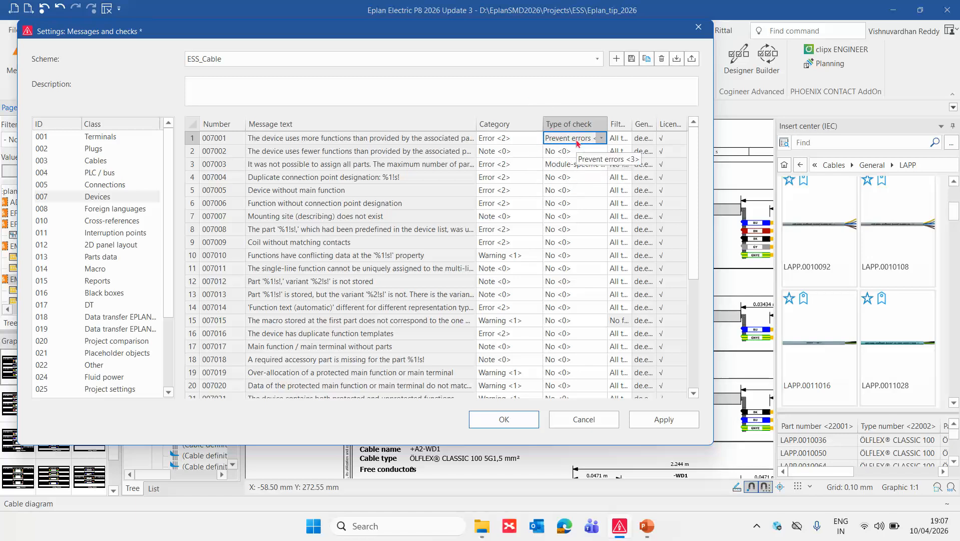
{"action": "left_click", "coordinate": [227, 61]}
{"action": "left_click", "coordinate": [221, 99]}
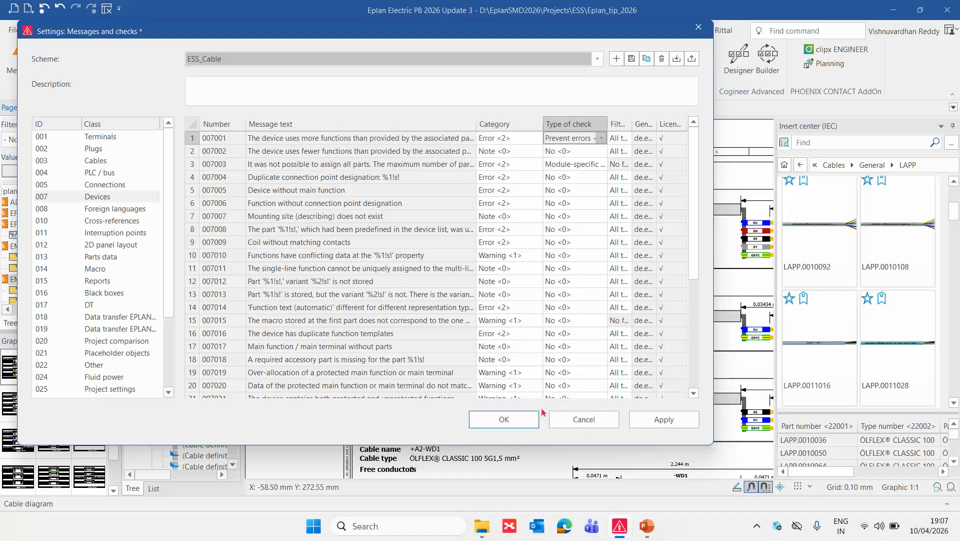
{"action": "left_click", "coordinate": [511, 420]}
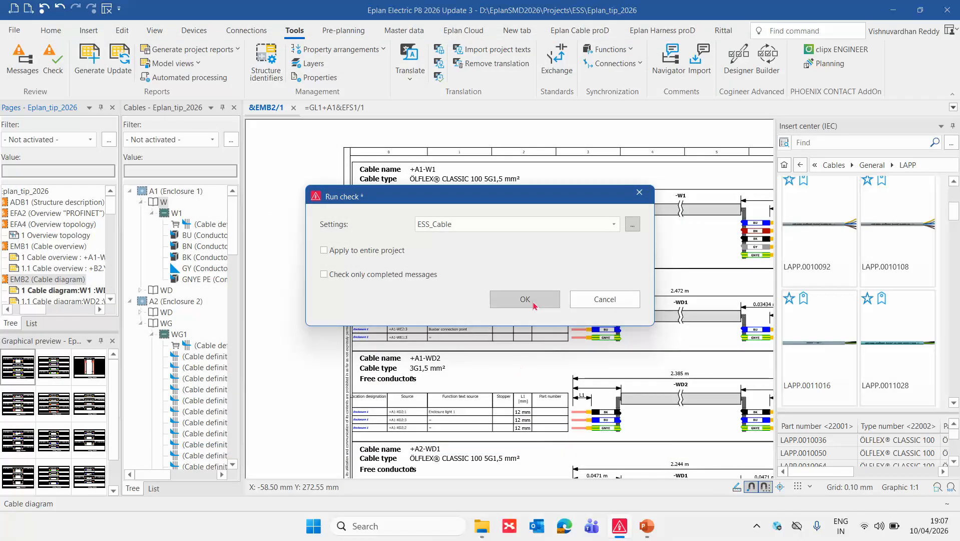
{"action": "left_click", "coordinate": [525, 299]}
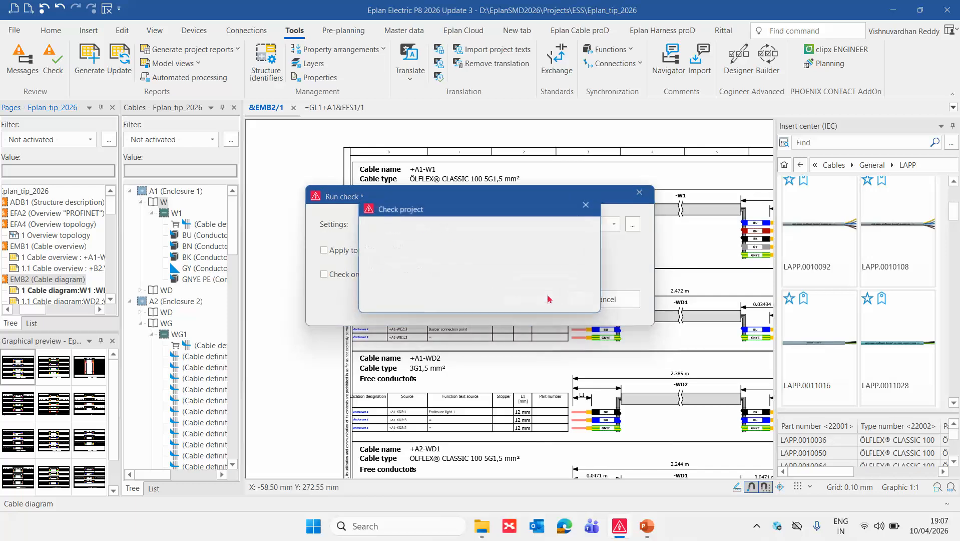
{"action": "left_click", "coordinate": [606, 270]}
{"action": "scroll", "coordinate": [642, 299], "scroll_direction": "down", "scroll_amount": 3}
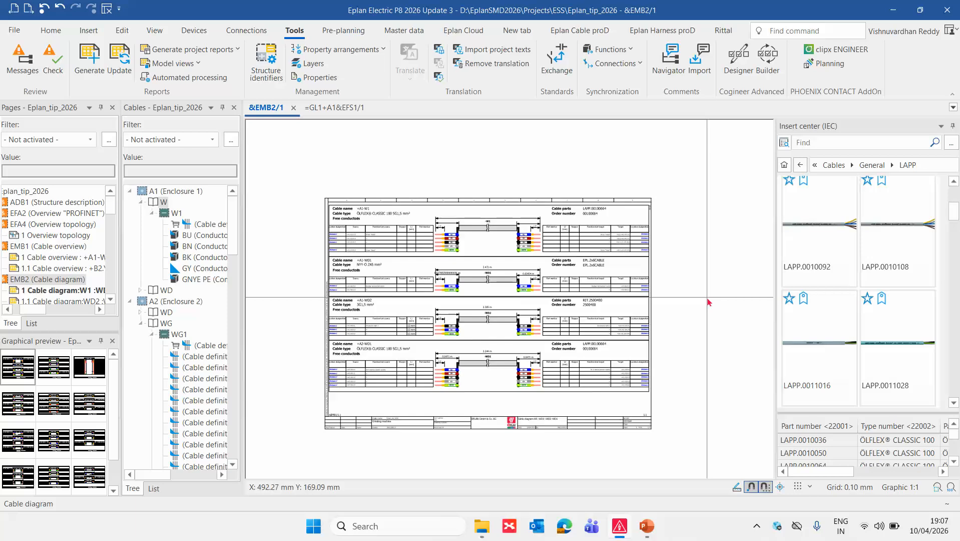
Examine the properties and function templates of part LAPP.00100664 assigned to cable -W1, leaving the part selection unchanged.
{"action": "right_click", "coordinate": [193, 202]}
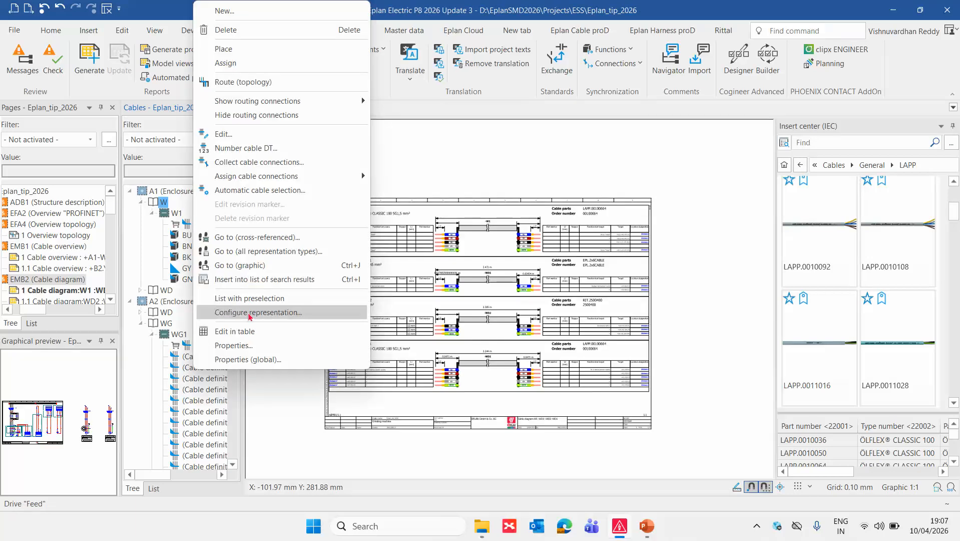
{"action": "left_click", "coordinate": [235, 345]}
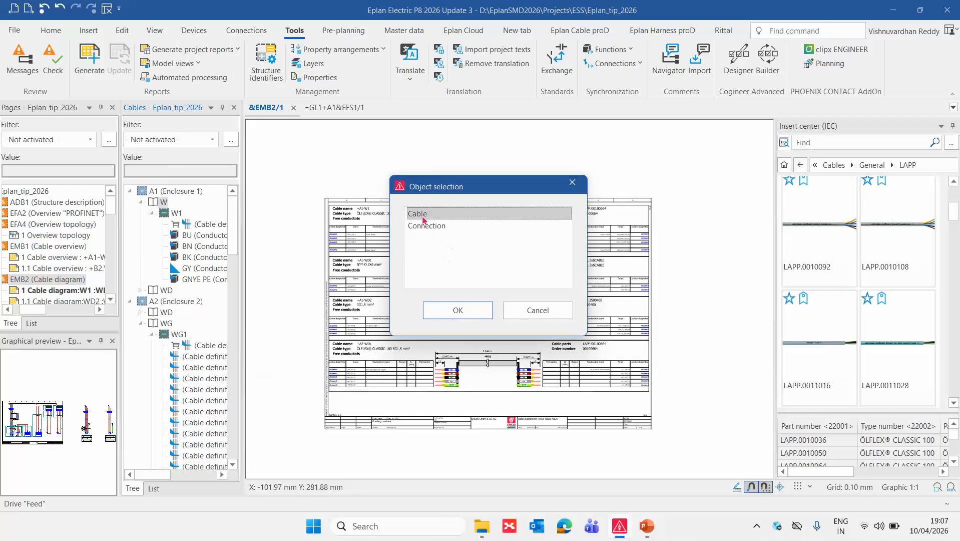
{"action": "double_click", "coordinate": [424, 215]}
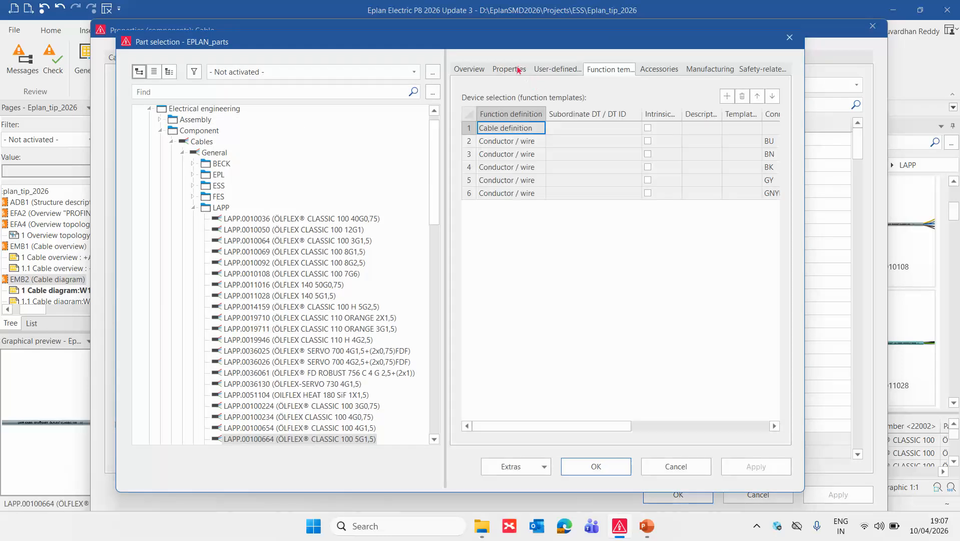
{"action": "left_click", "coordinate": [525, 71]}
{"action": "left_click", "coordinate": [620, 72]}
{"action": "mouse_move", "coordinate": [565, 426]}
{"action": "left_mouse_down"}
{"action": "mouse_move", "coordinate": [723, 427]}
{"action": "mouse_move", "coordinate": [551, 427]}
{"action": "left_mouse_up"}
{"action": "left_click", "coordinate": [674, 461]}
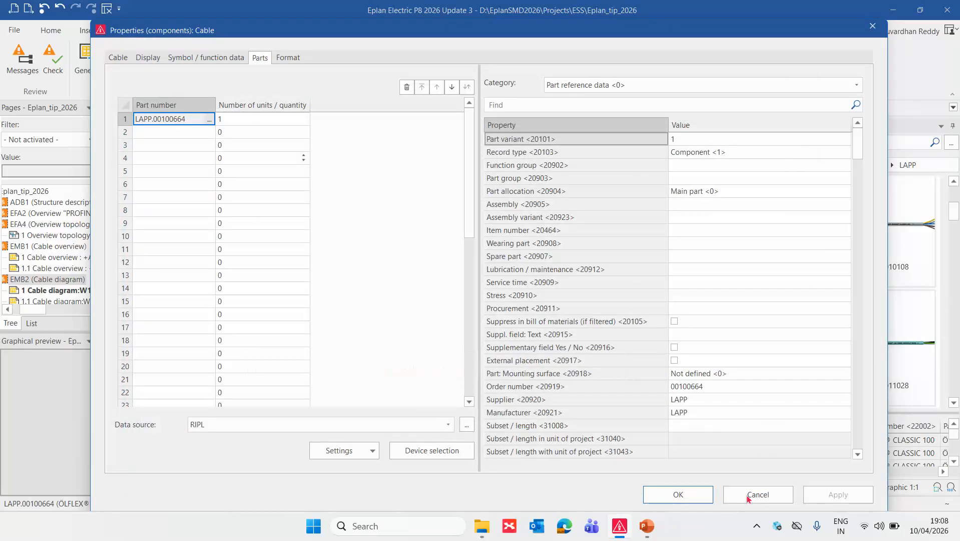
{"action": "left_click", "coordinate": [758, 494]}
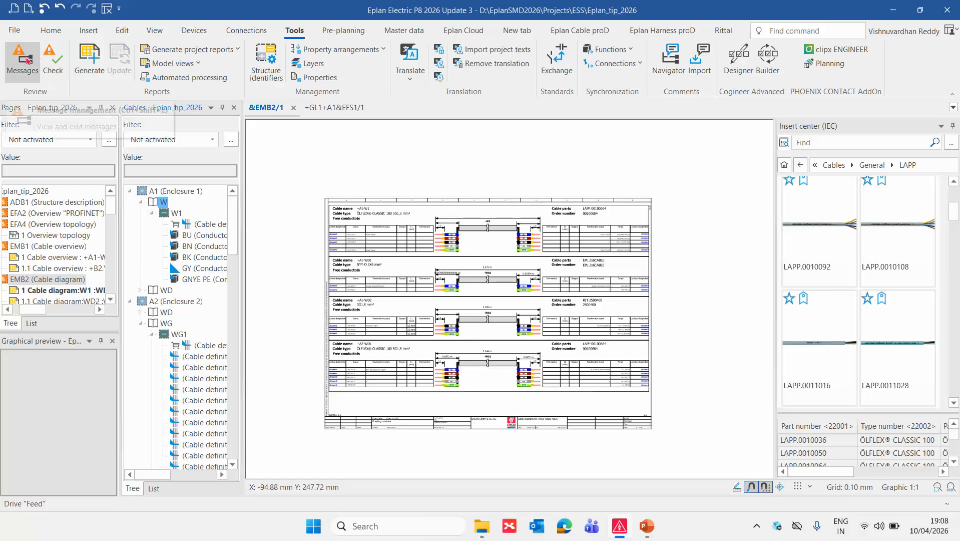
Review the type of check for device message 007001 in the ESS_Cable scheme without running a check.
{"action": "left_click", "coordinate": [52, 60]}
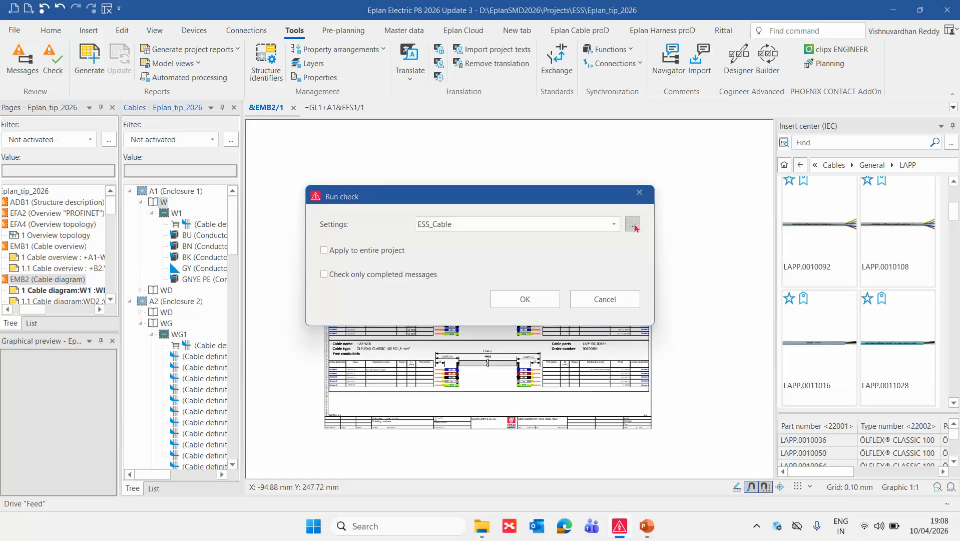
{"action": "left_click", "coordinate": [633, 225]}
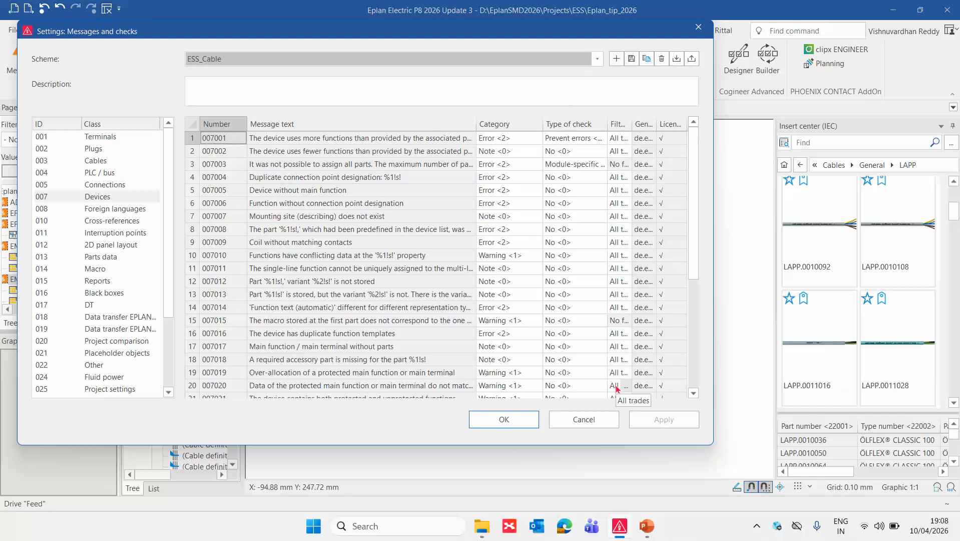
{"action": "left_click", "coordinate": [583, 420]}
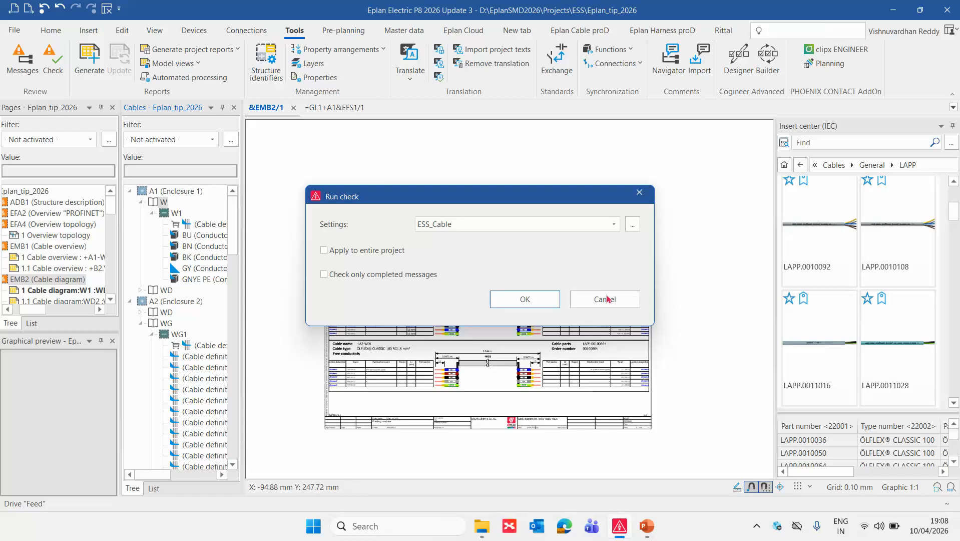
{"action": "left_click", "coordinate": [609, 298]}
Switch from the EMB2 cable diagram to the PowerPoint slide show.
{"action": "scroll", "coordinate": [709, 311], "scroll_direction": "down", "scroll_amount": 1}
{"action": "scroll", "coordinate": [672, 346], "scroll_direction": "up", "scroll_amount": 2}
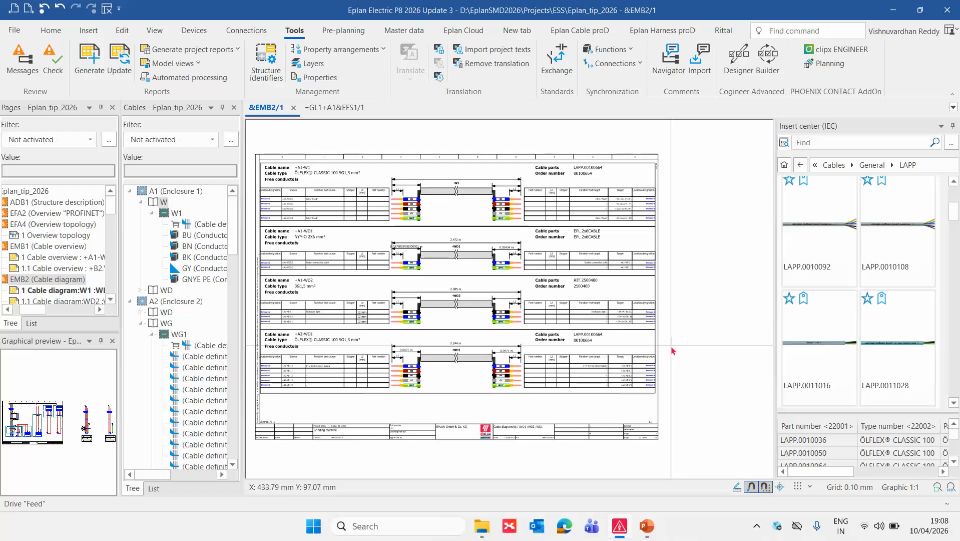
{"action": "key", "text": "alt+Tab"}
{"action": "key", "text": "alt+Tab"}
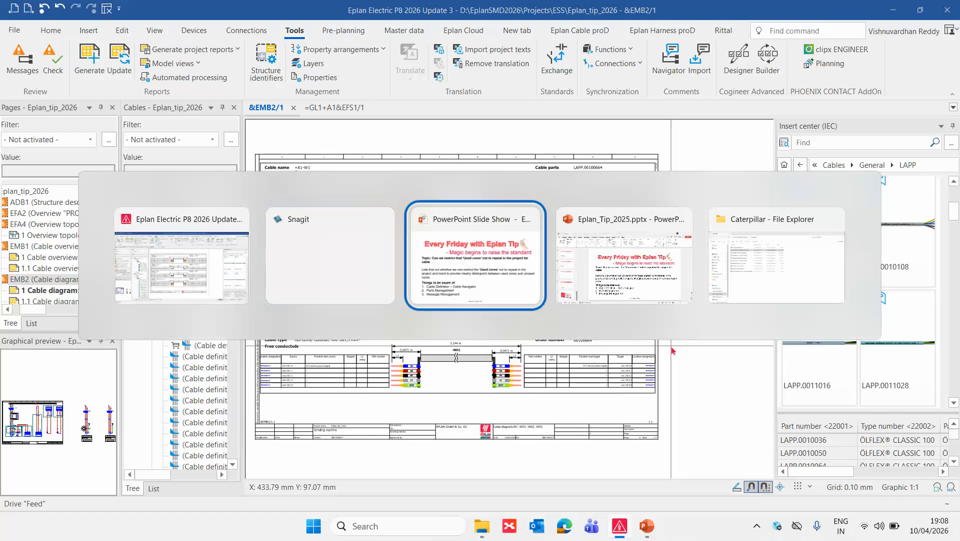